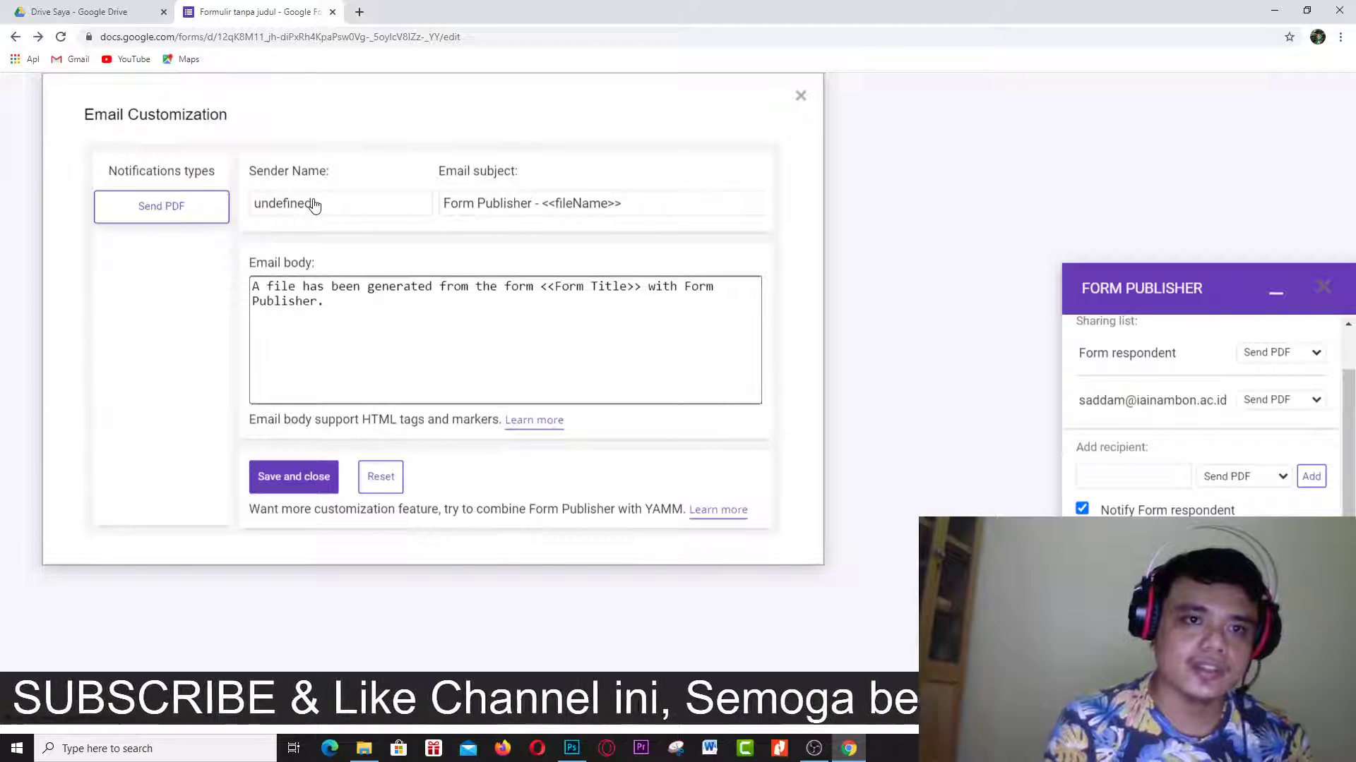
Set the Form Publisher email sender to PENYELENGGARA and body to 'Selamat ya dapat sertifikat....', then save.
drag(322, 204, 206, 213)
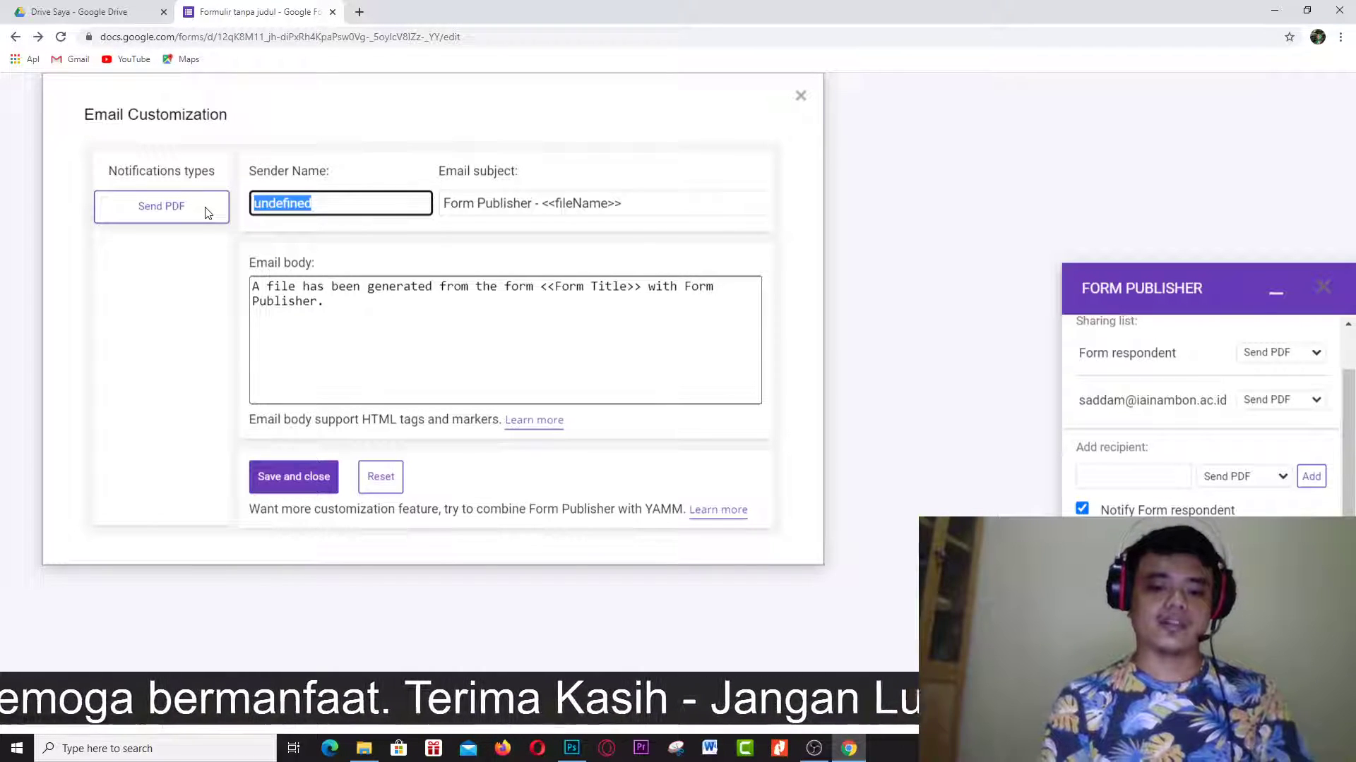
text(PENYELENGGARA)
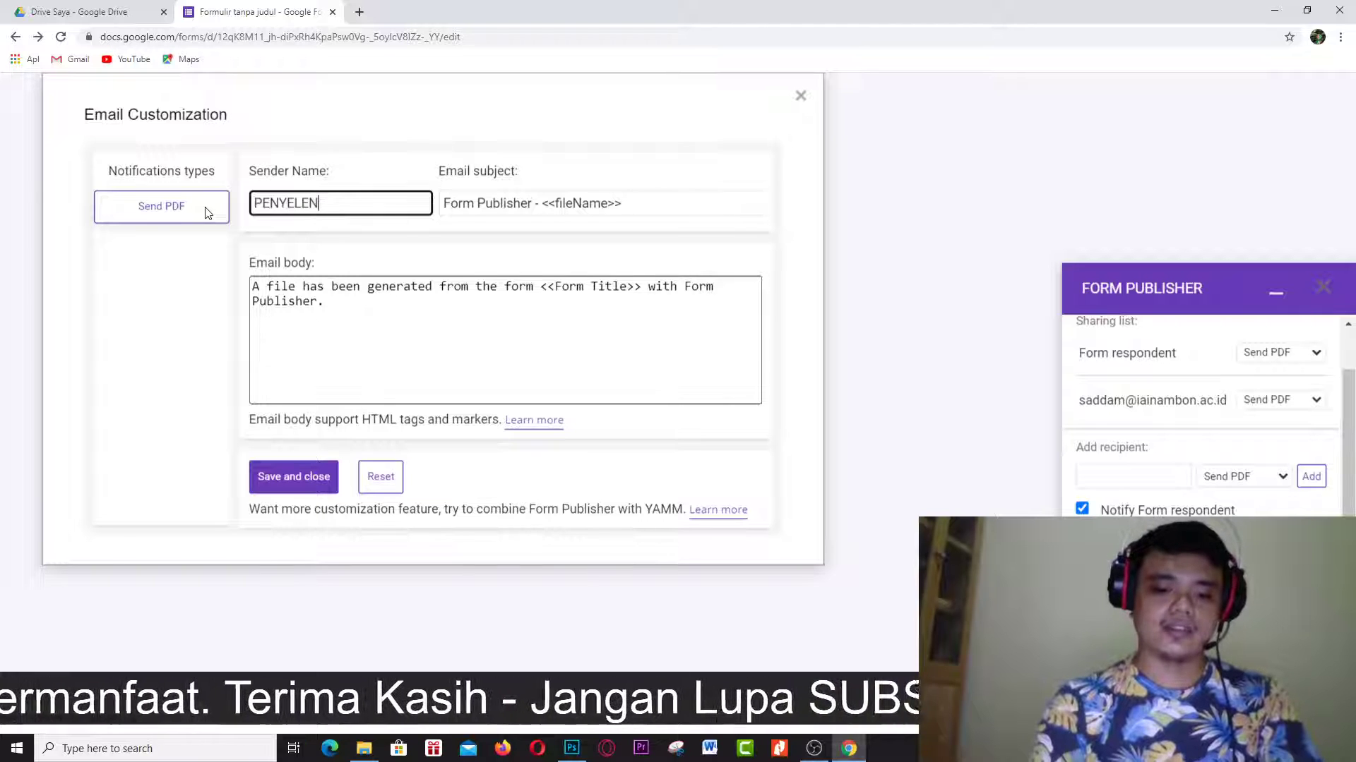
click(351, 313)
key(ctrl+a)
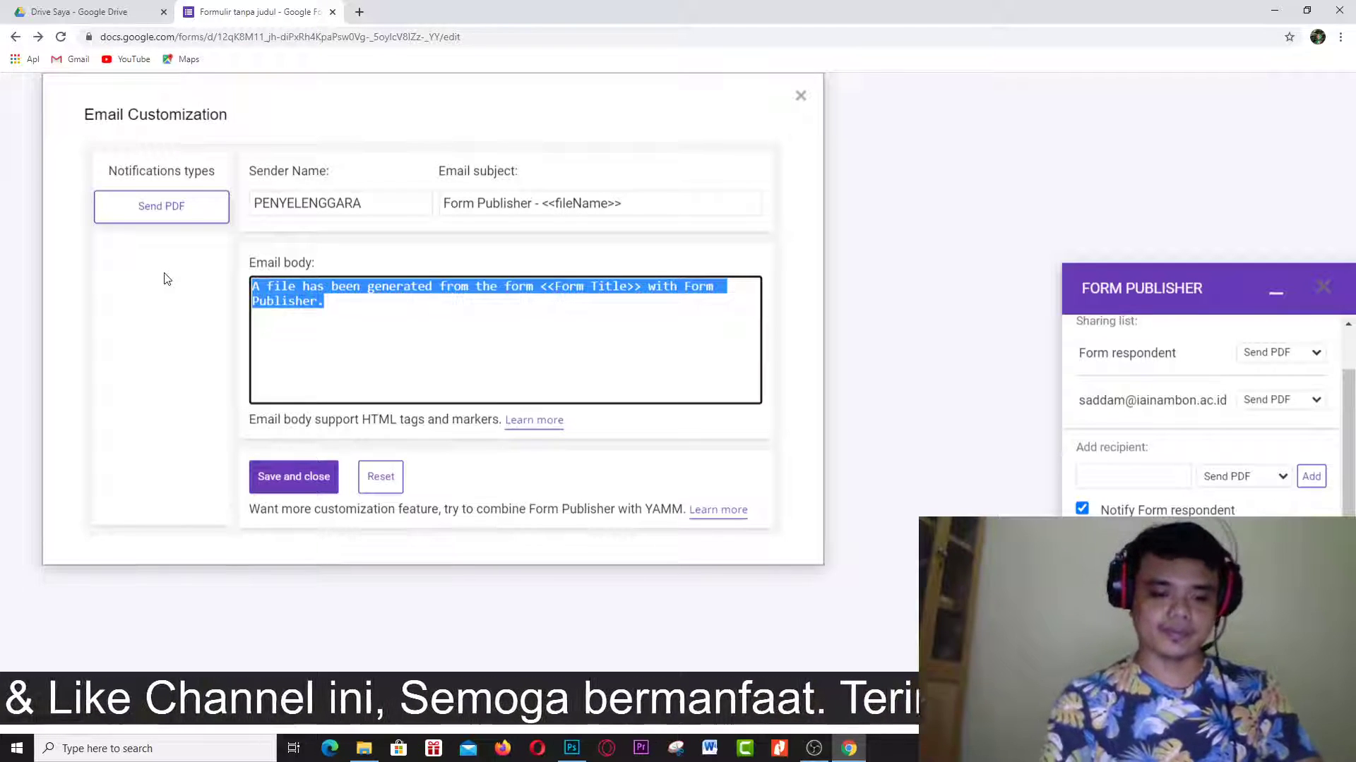
text(Selama)
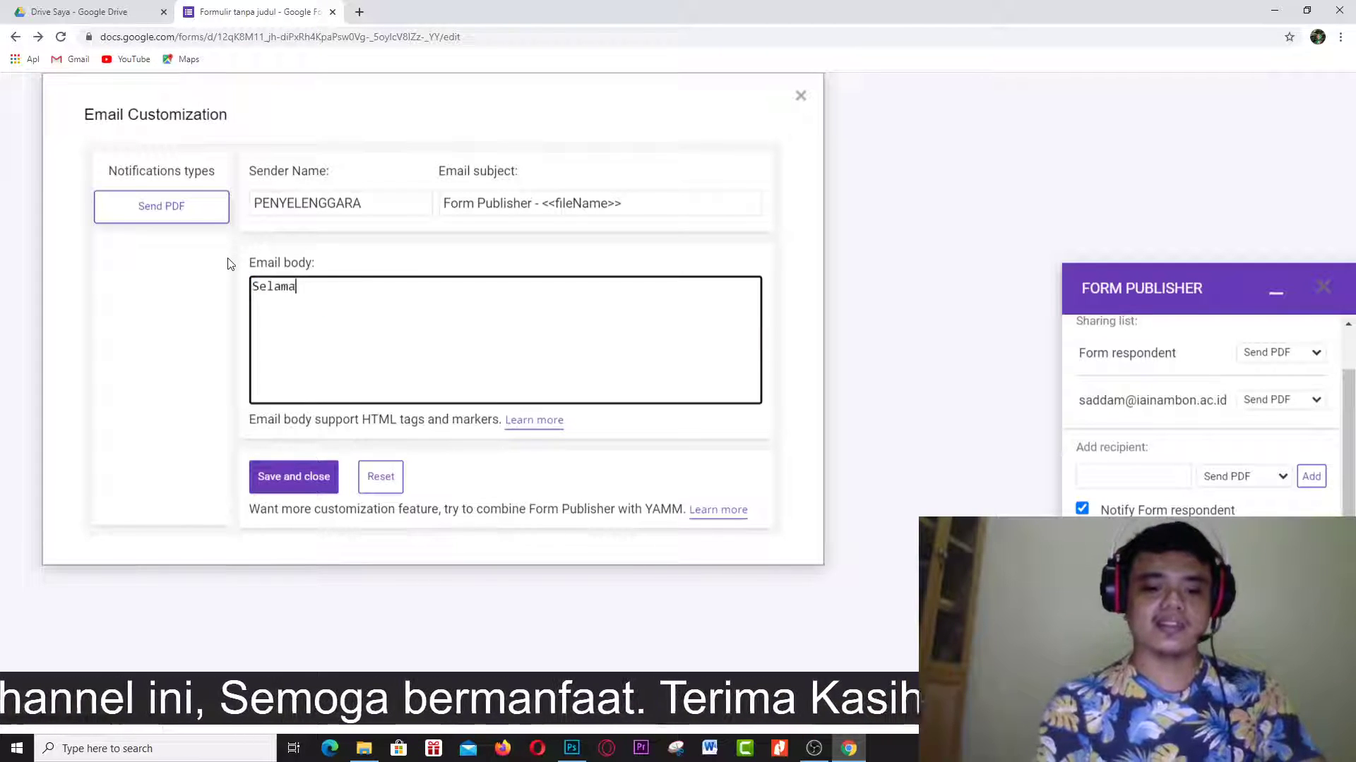
text(t ya dapa)
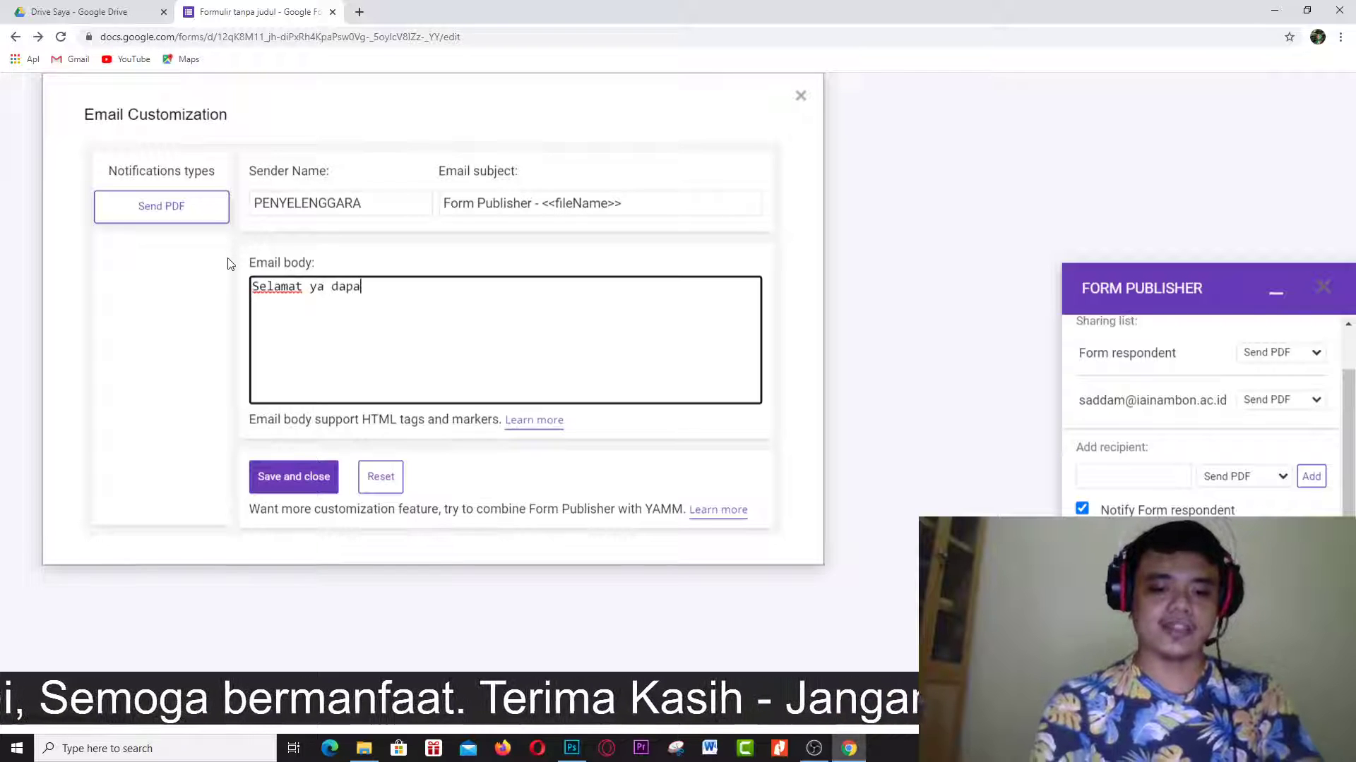
text(t sertif)
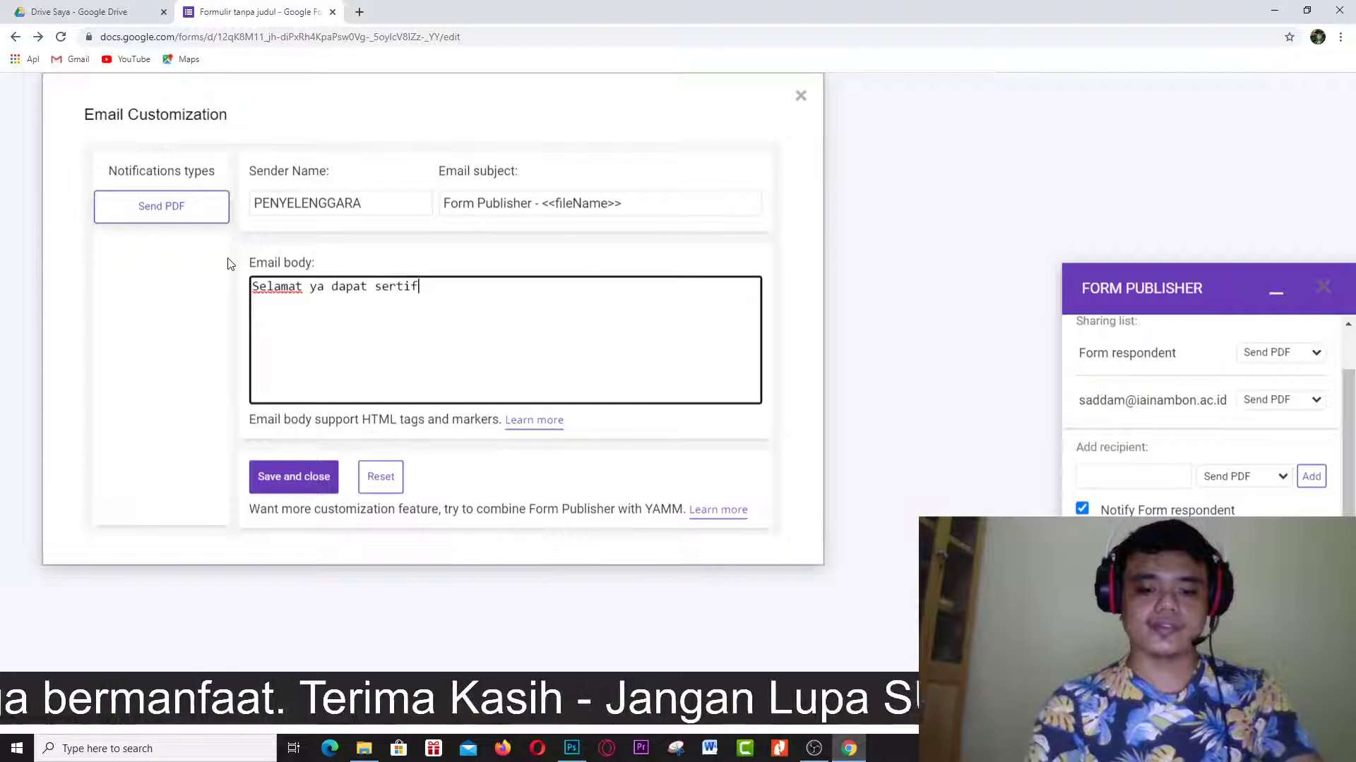
text(ikat....)
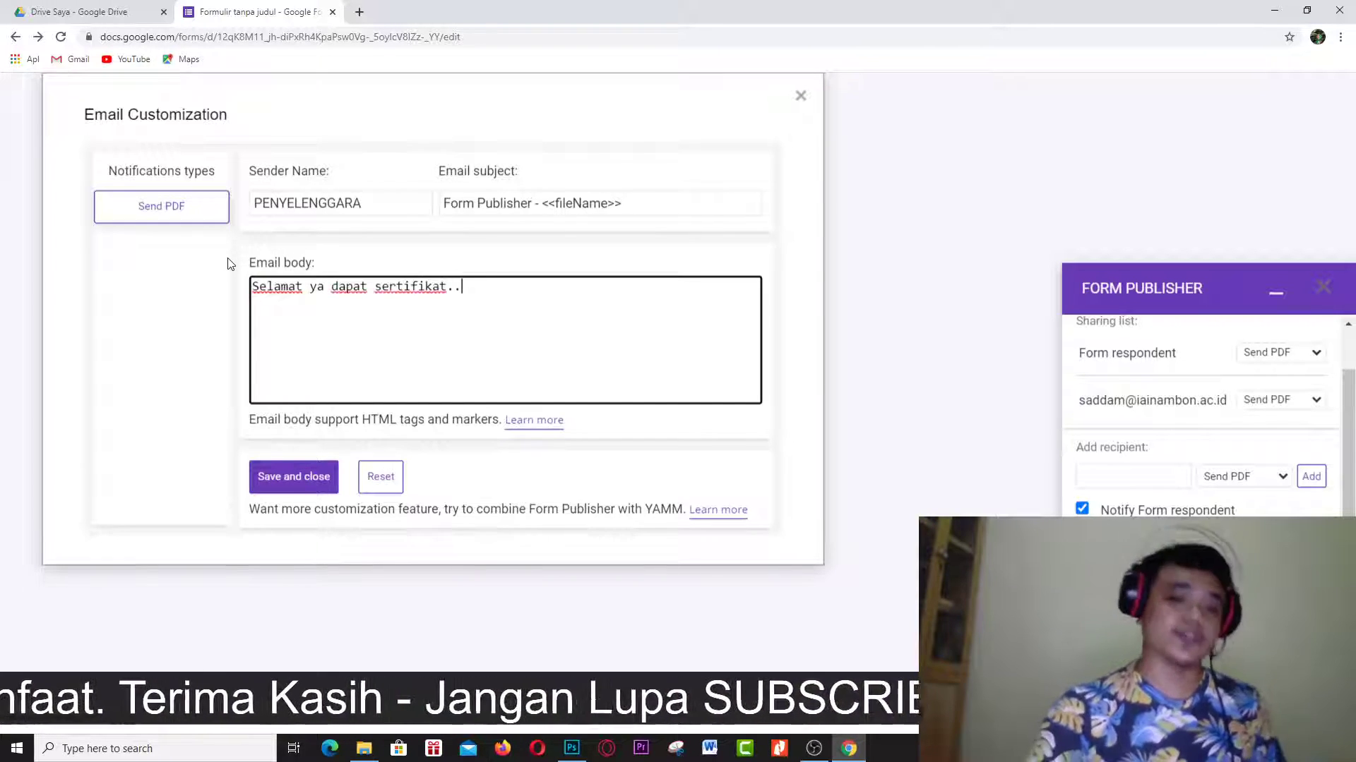
click(300, 488)
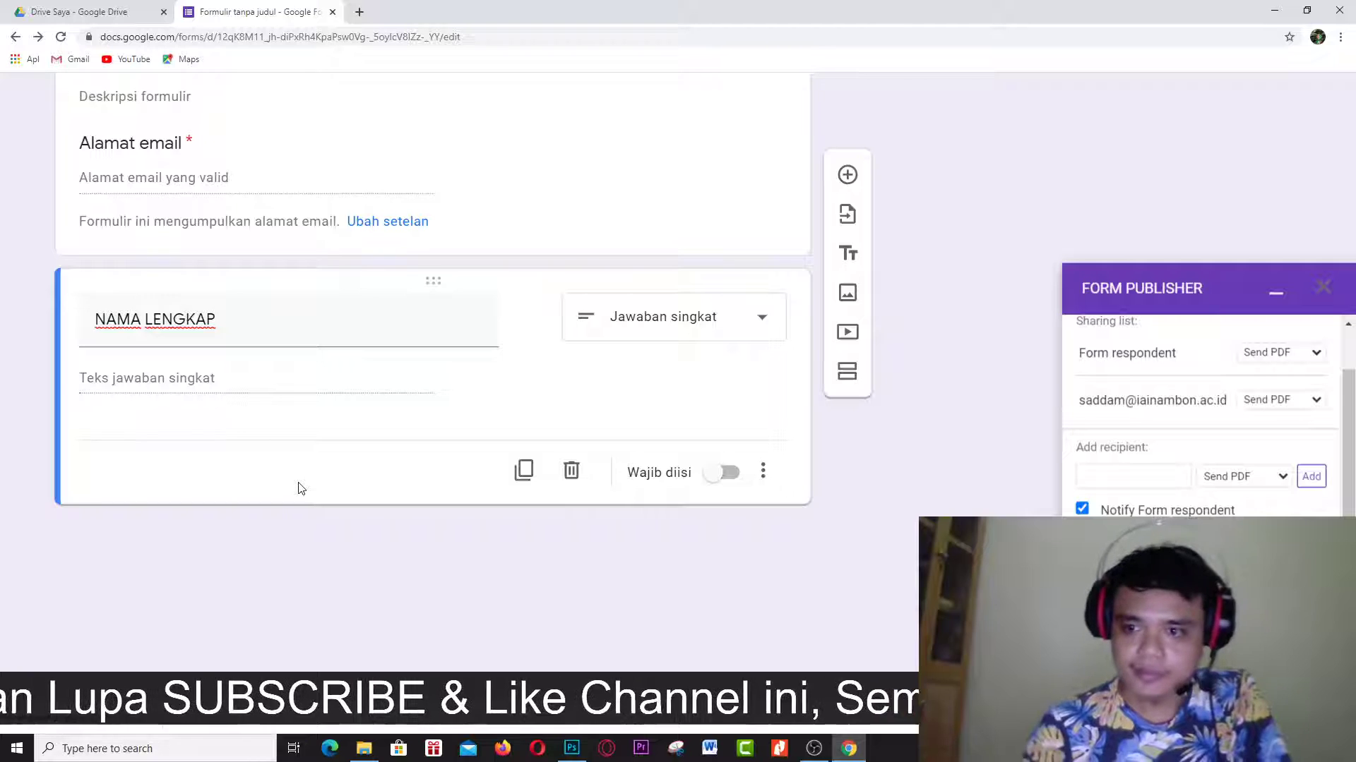
key(ctrl+minus)
key(ctrl+minus)
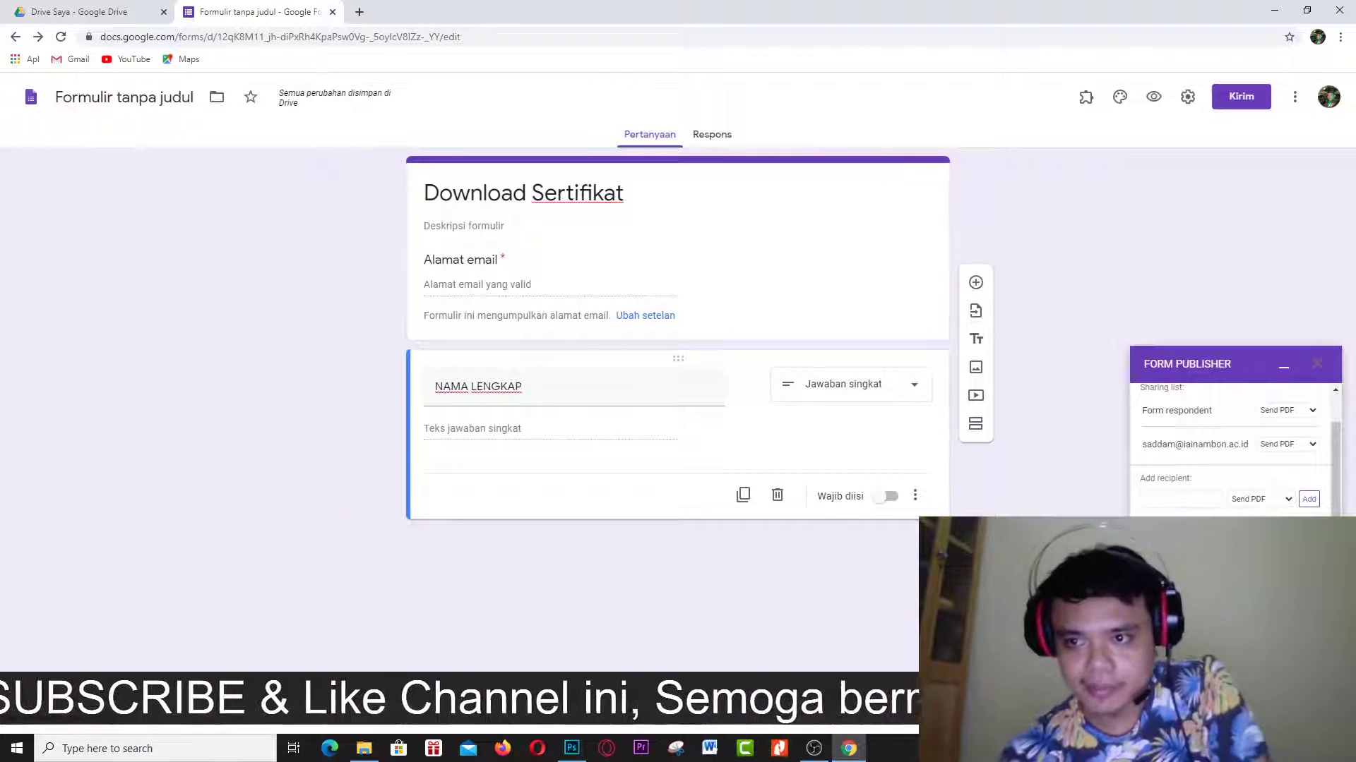
key(ctrl+plus)
key(ctrl+plus)
key(ctrl+plus)
key(ctrl+plus)
key(ctrl+plus)
key(ctrl+plus)
key(ctrl+plus)
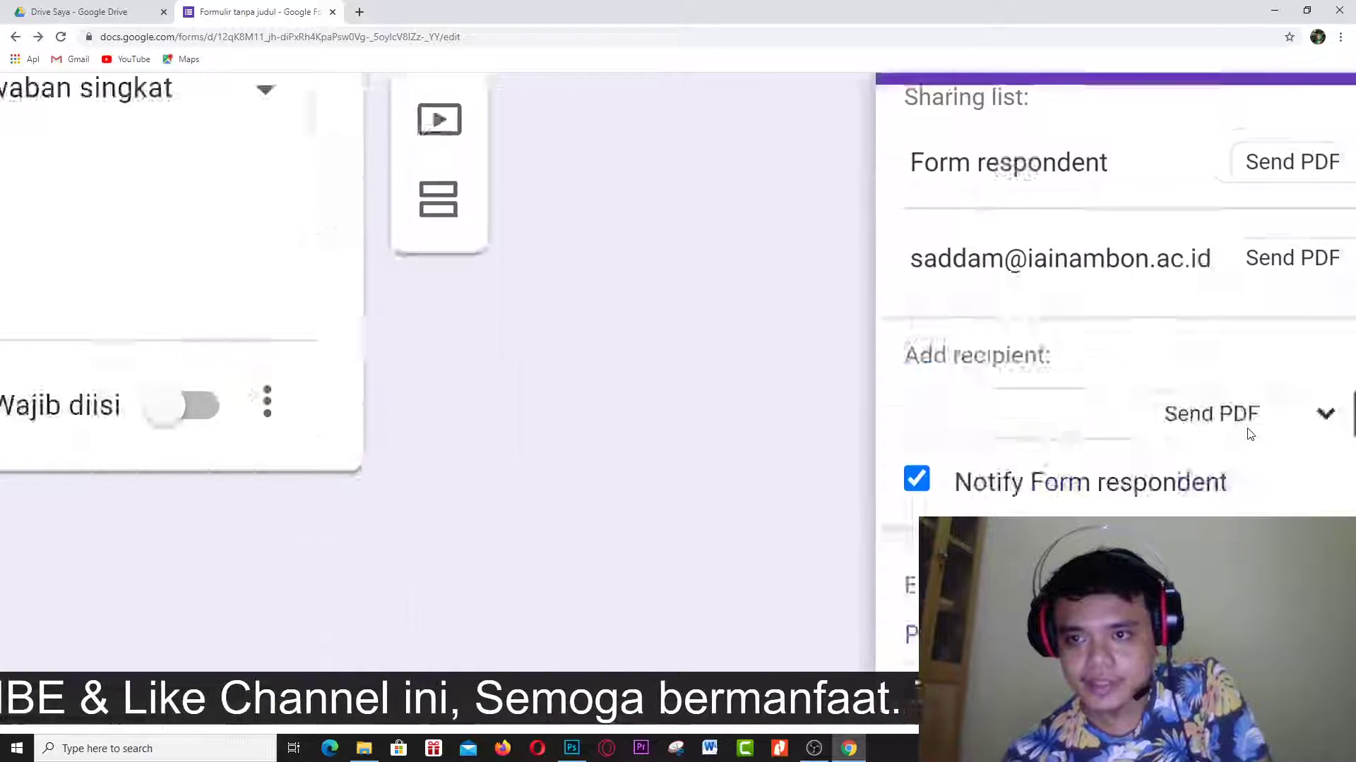
scroll(1250, 434, right, 2)
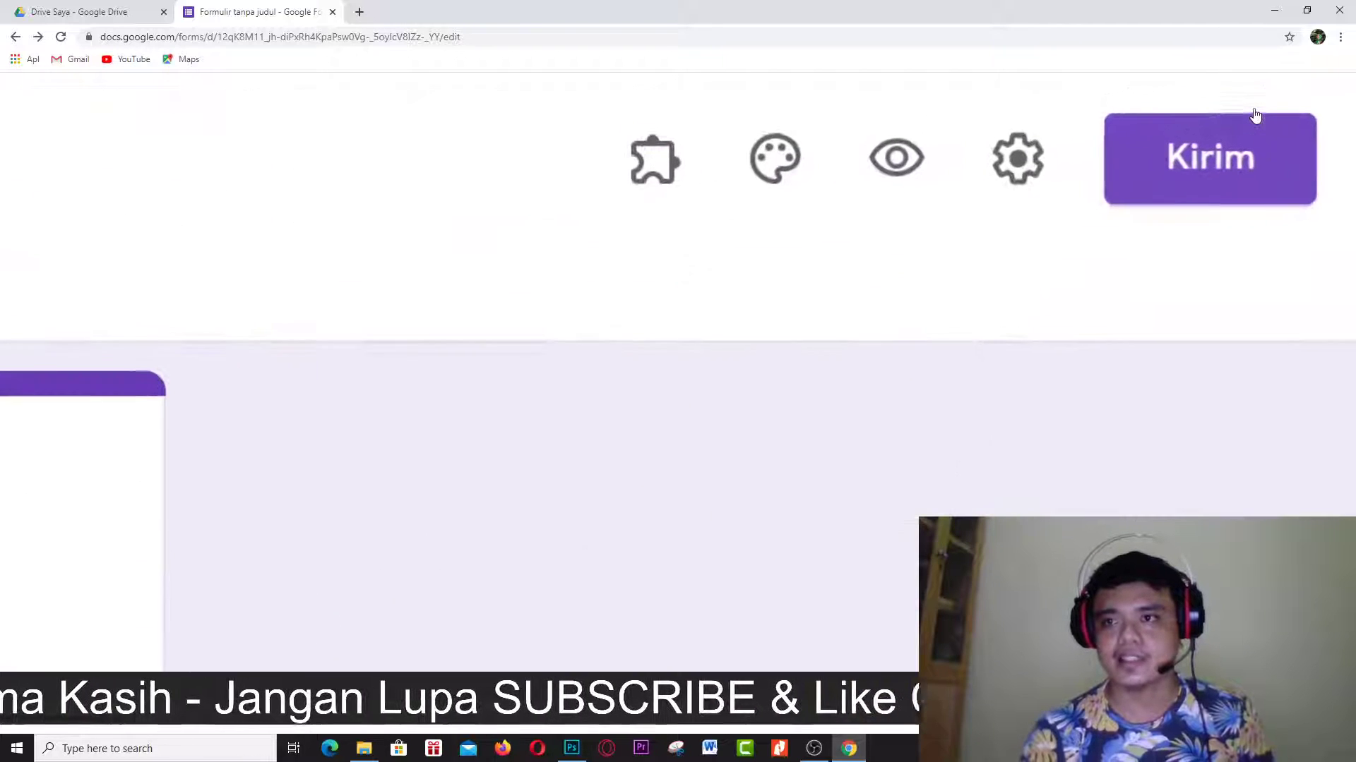
Generate and copy the form's shortened forms.gle link, then close the send dialog.
click(1198, 176)
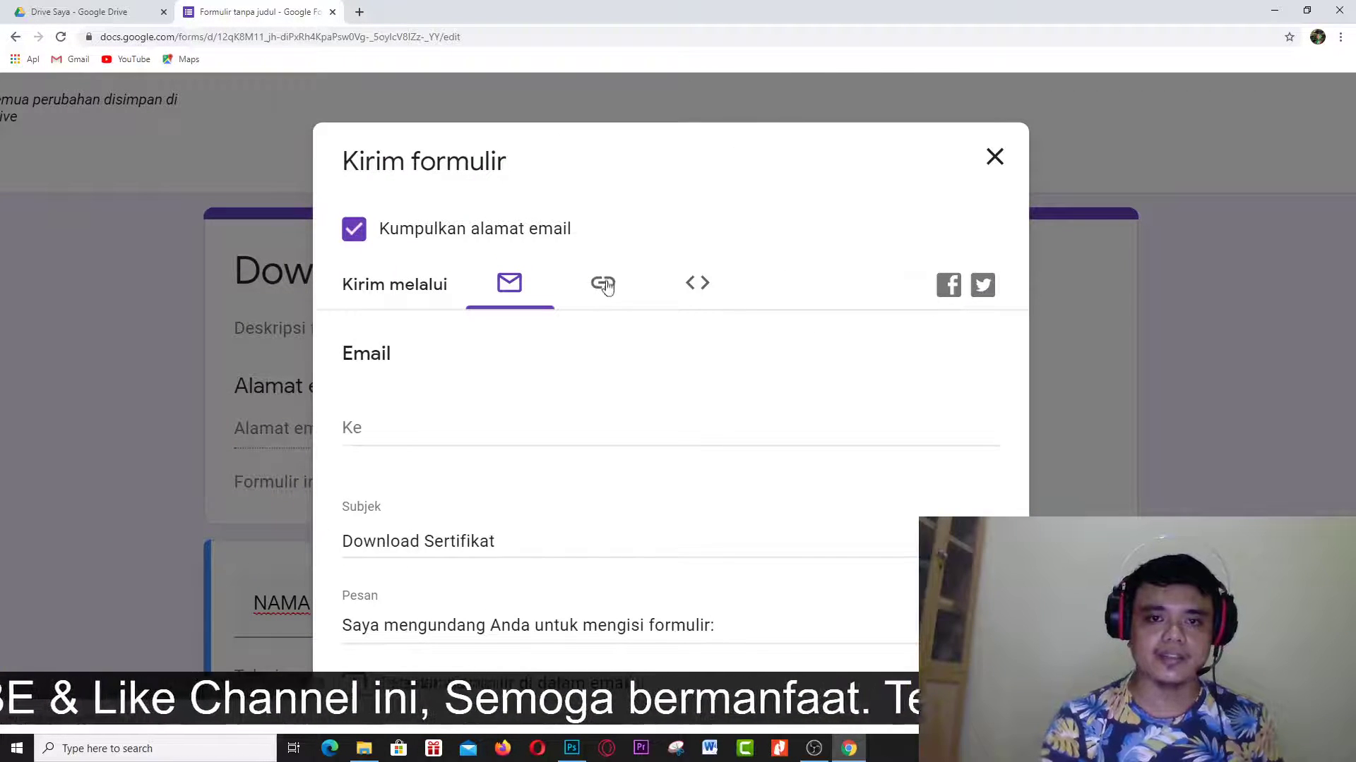
click(606, 288)
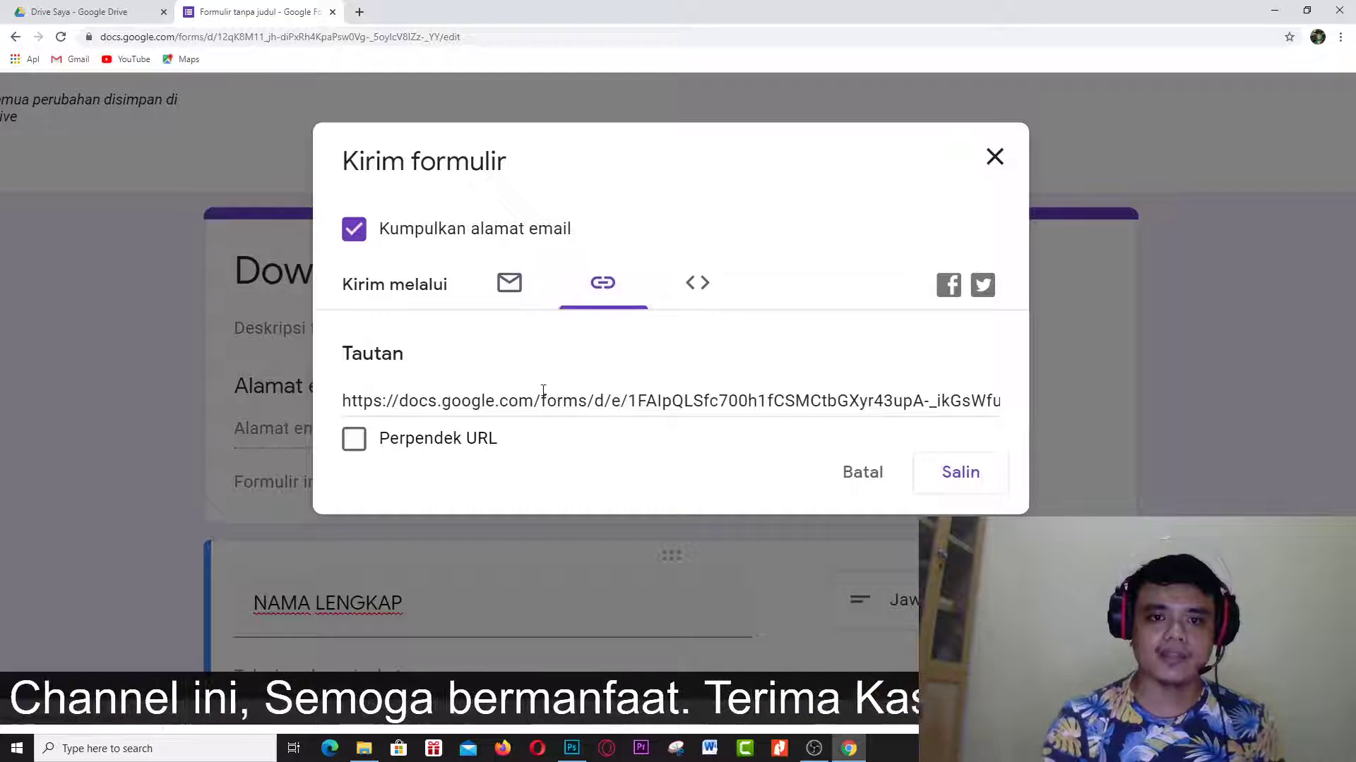
click(747, 404)
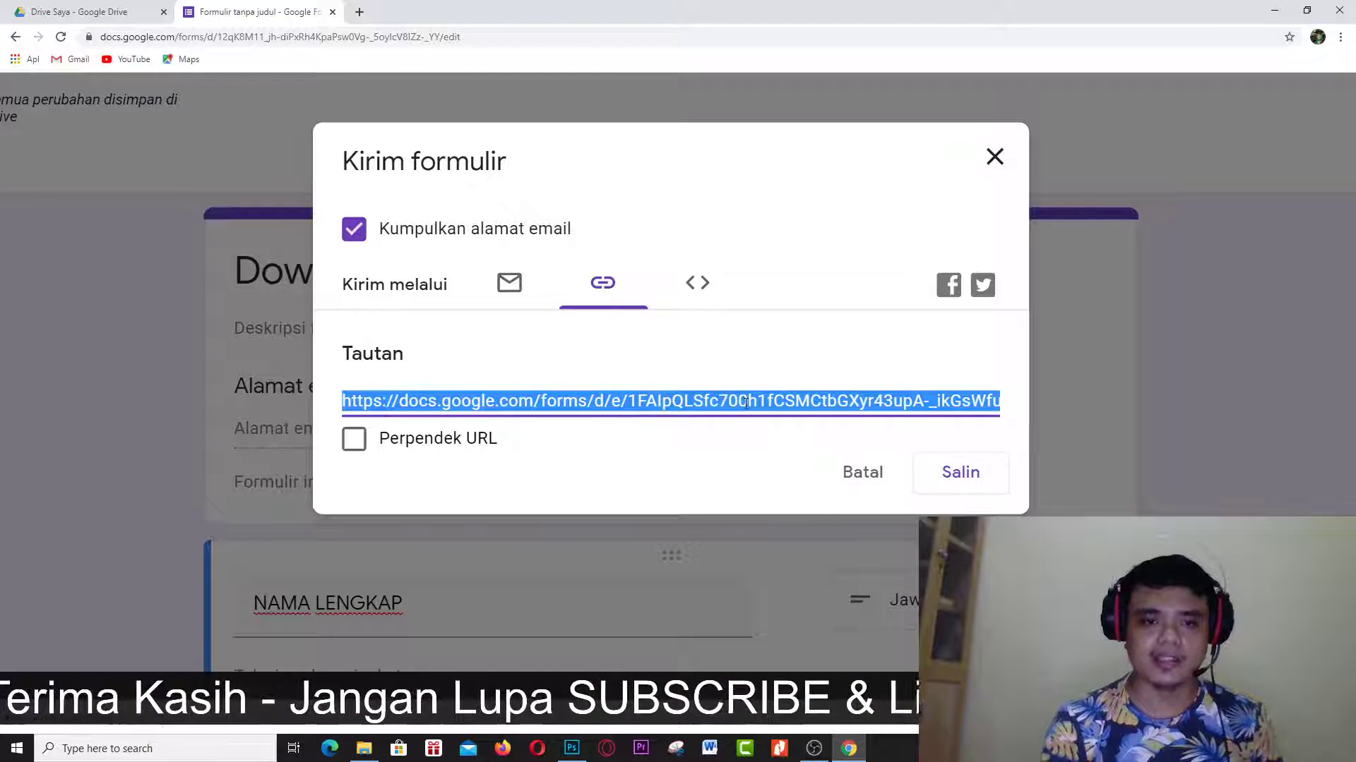
click(353, 440)
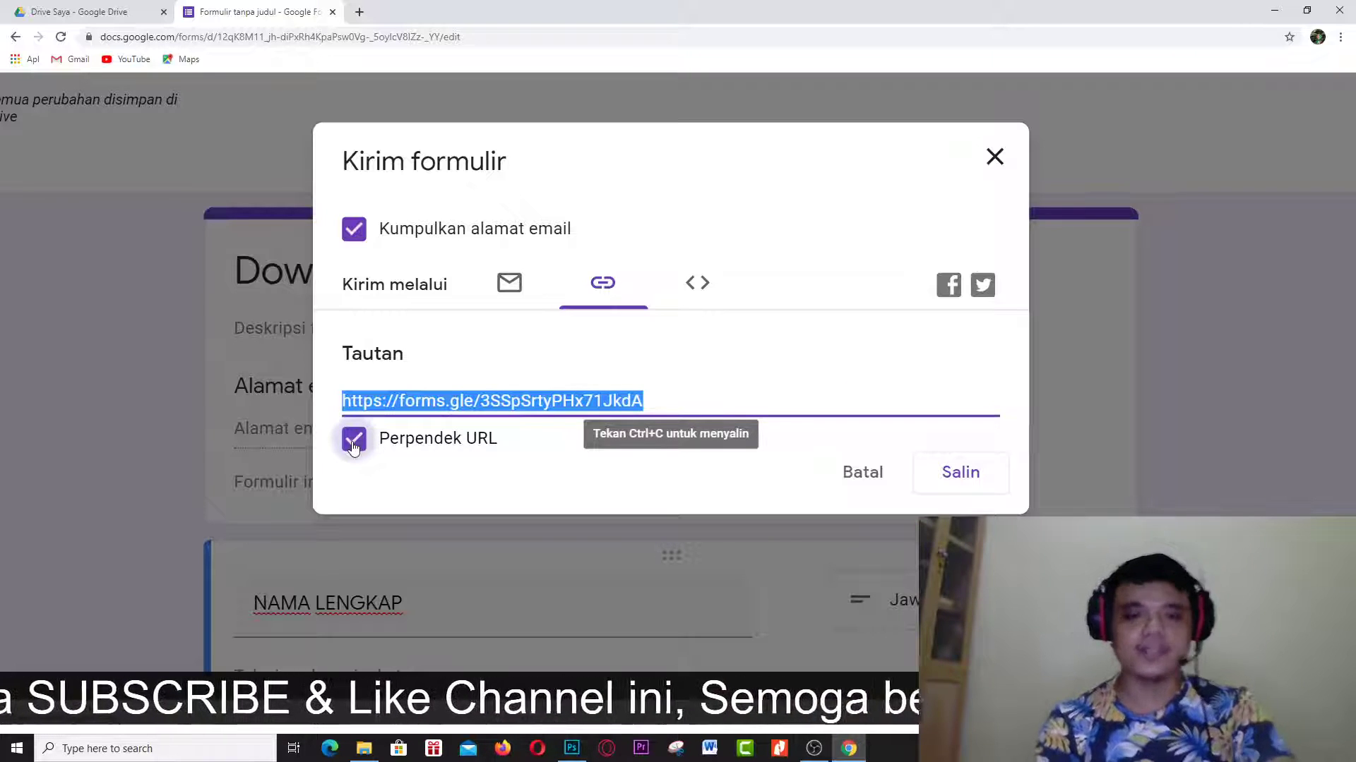
click(998, 156)
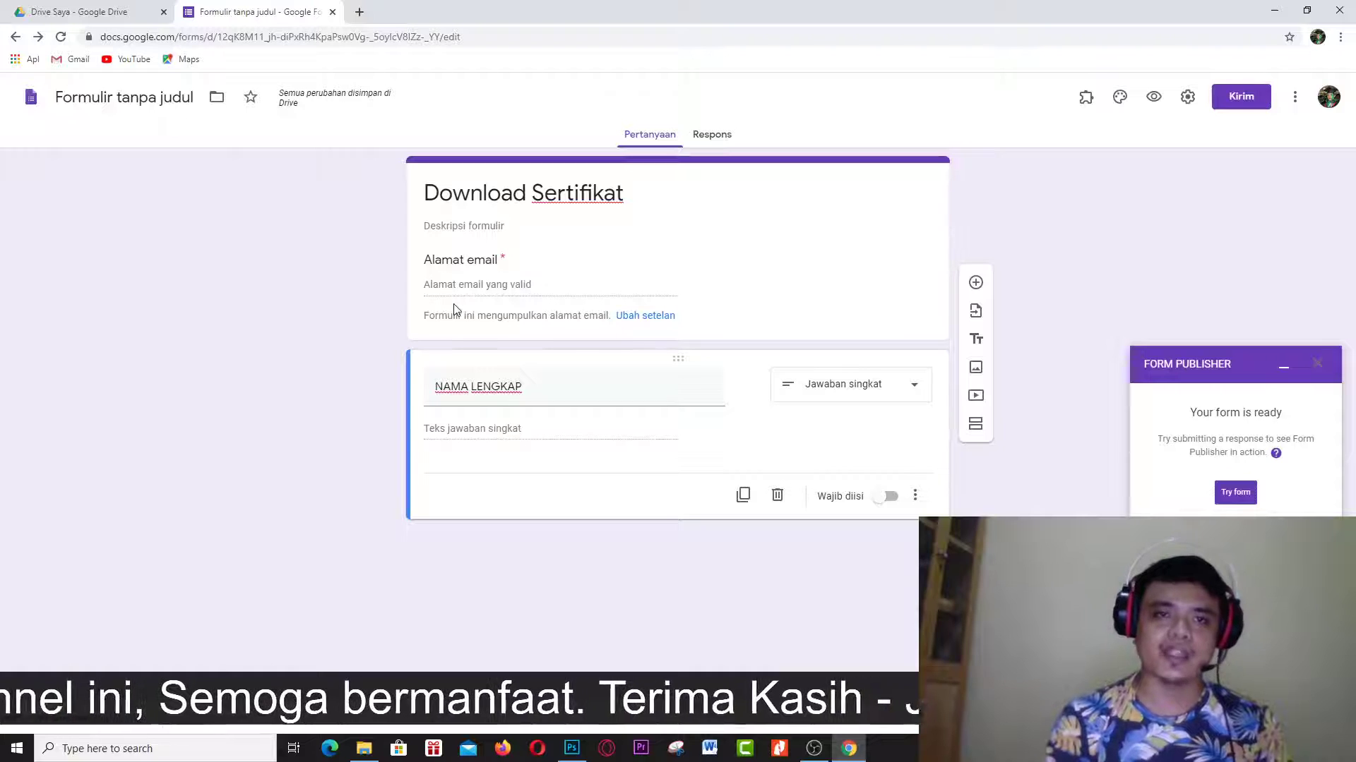
Open the copied short form link in a new browser tab.
click(358, 13)
text(https://forms.gle/3SSpSrtyPHx71JkdA)
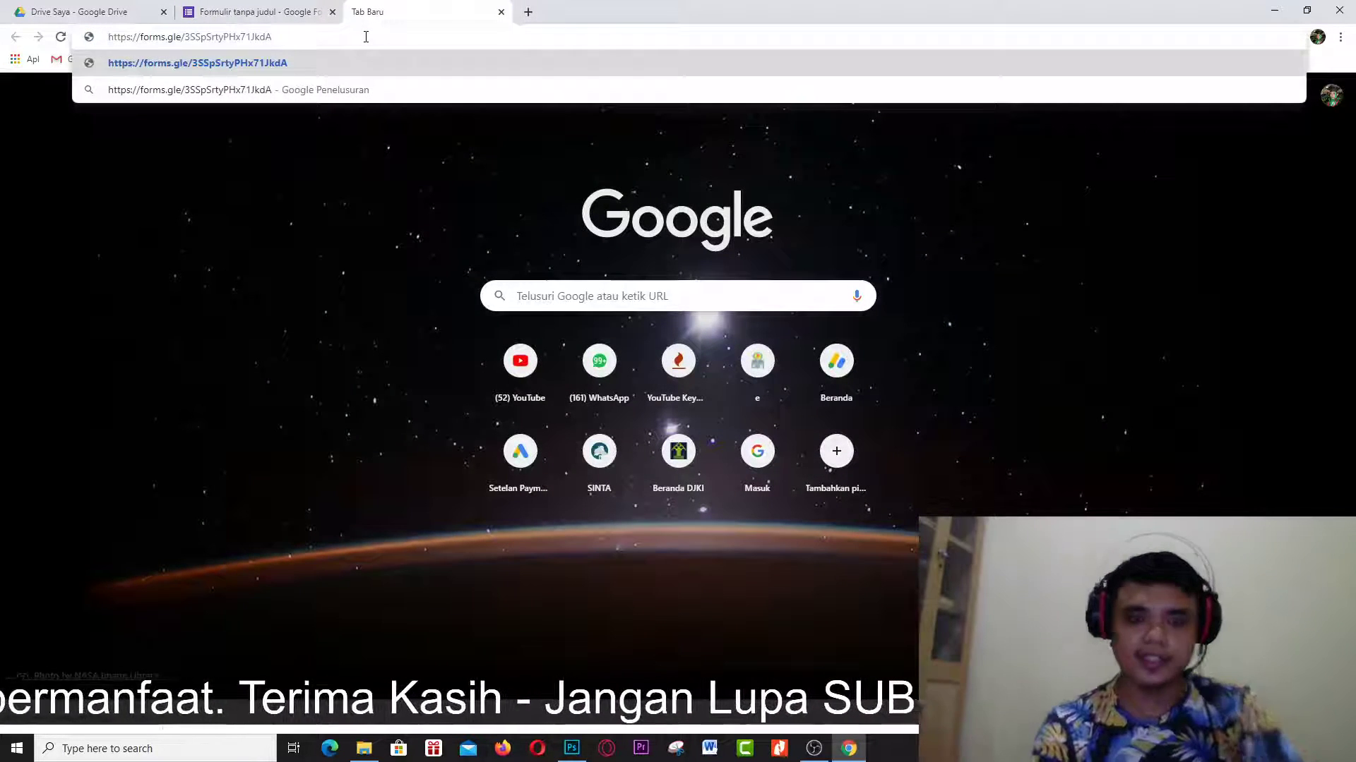
key(Return)
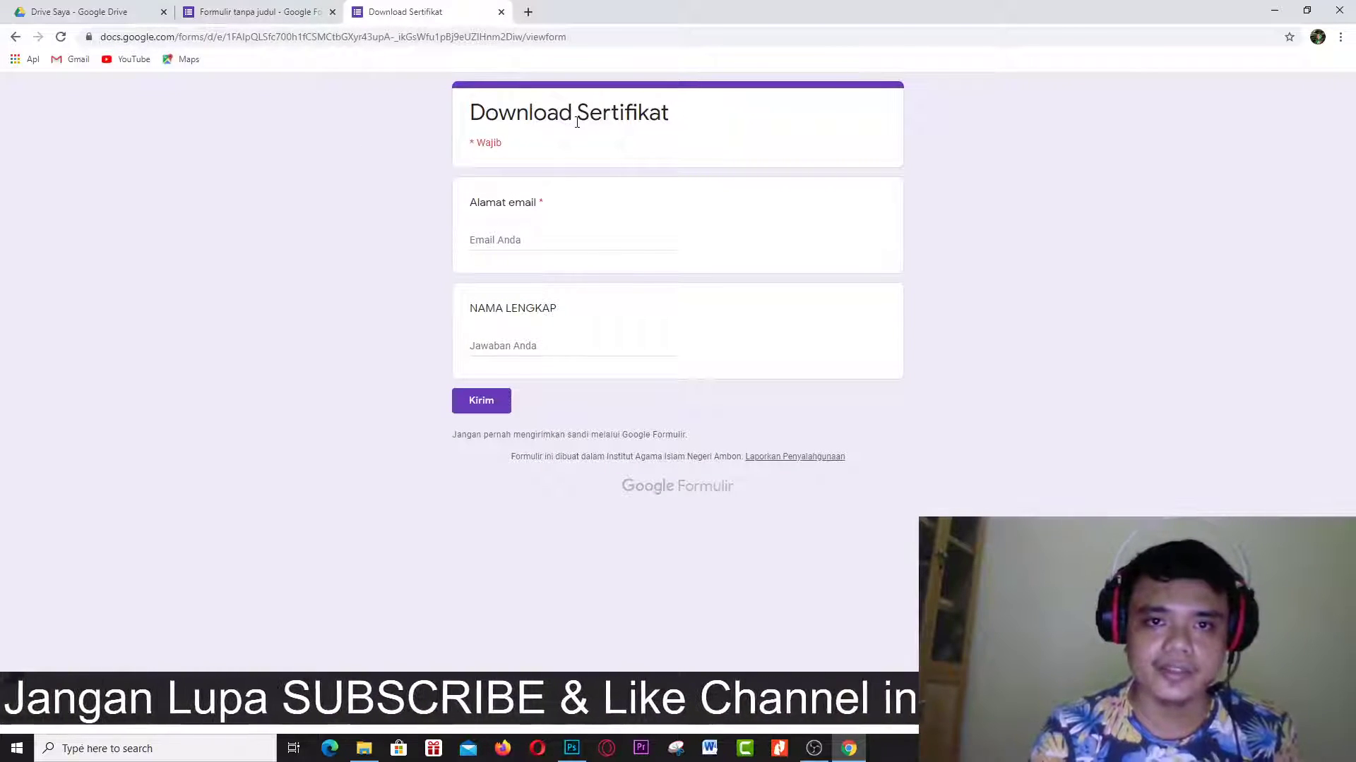
Fill in the respondent's e-mail address and a name in NAMA LENGKAP, then submit the response.
click(522, 238)
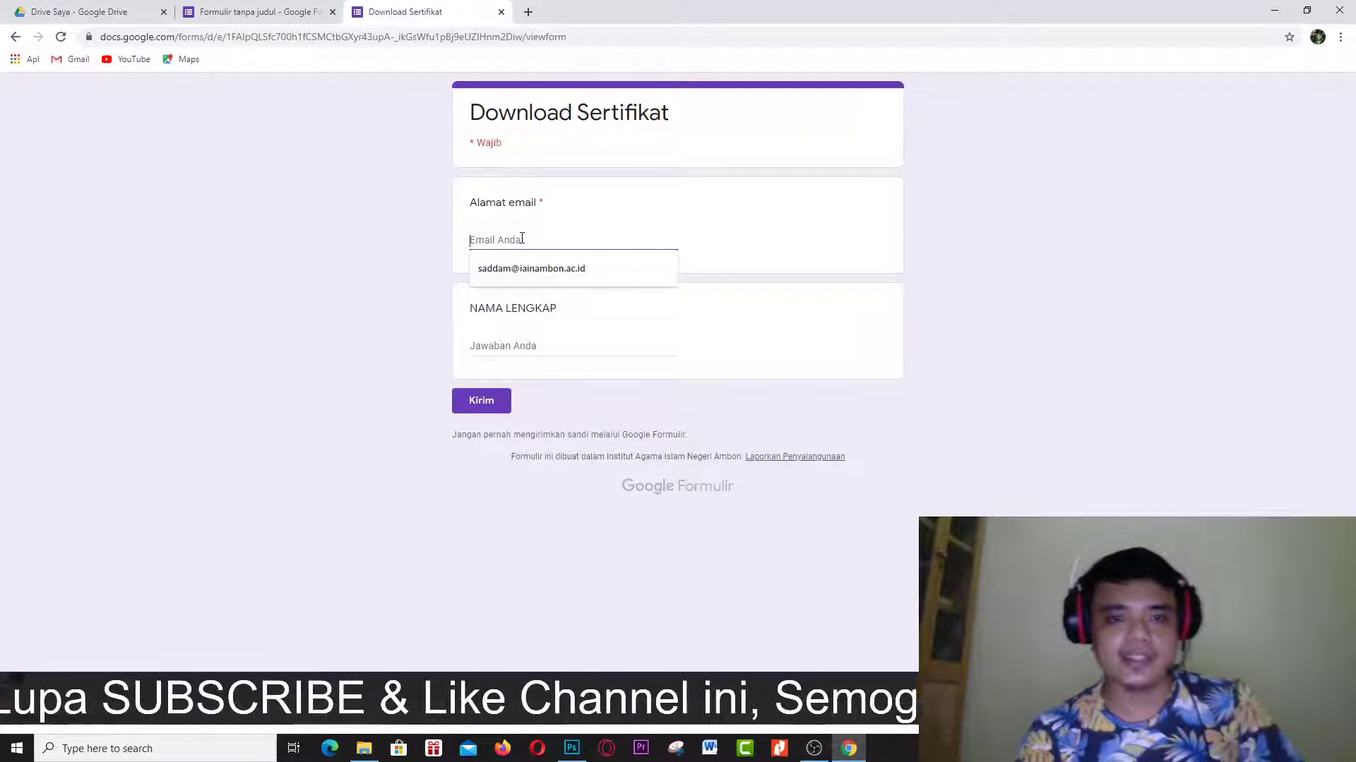
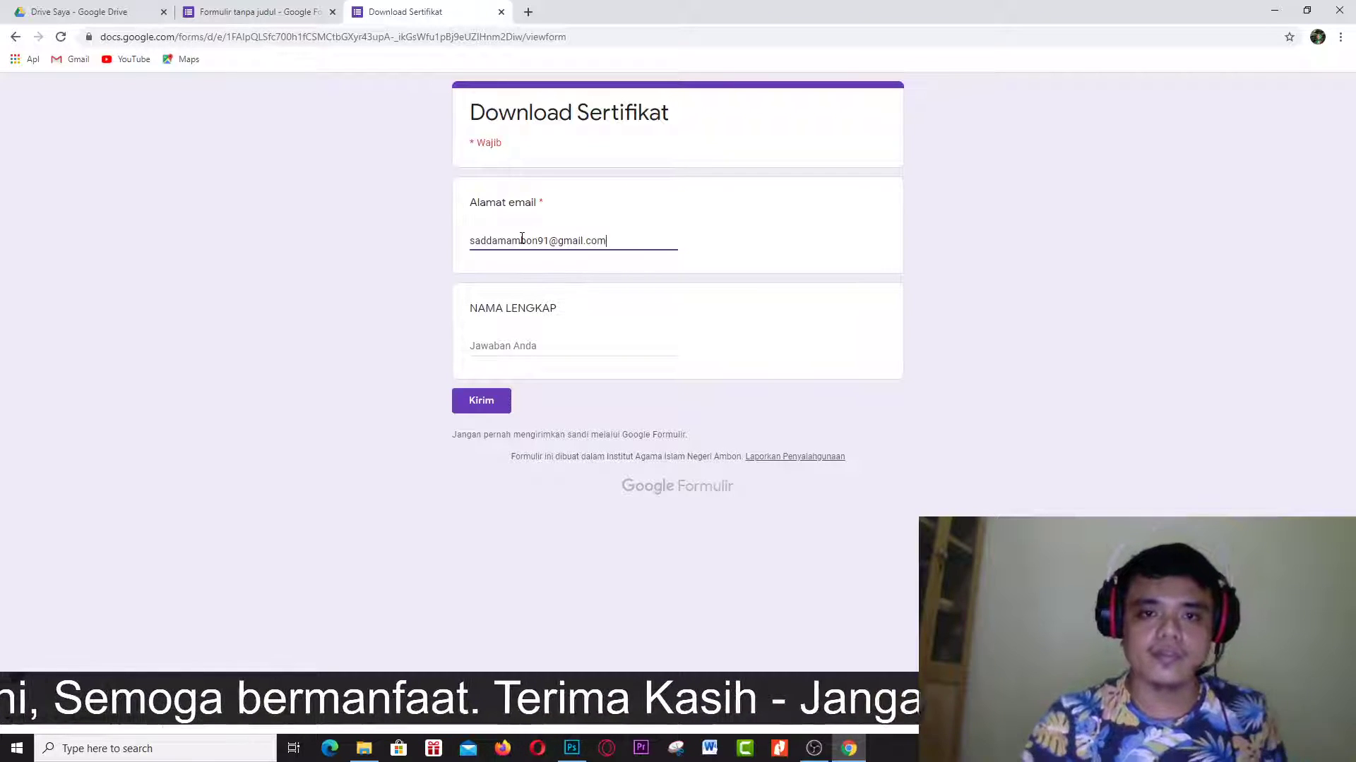
click(540, 342)
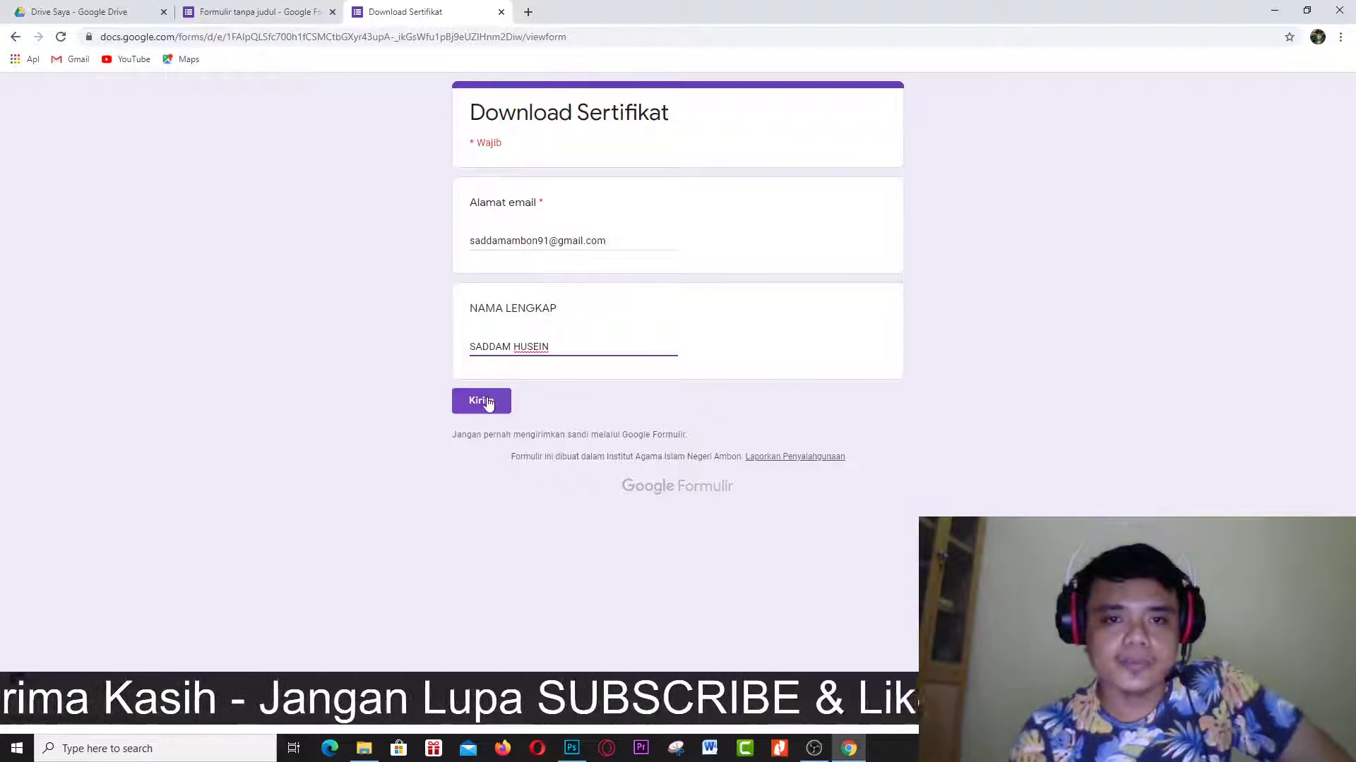
scroll(488, 400, up, 5)
scroll(488, 402, down, 5)
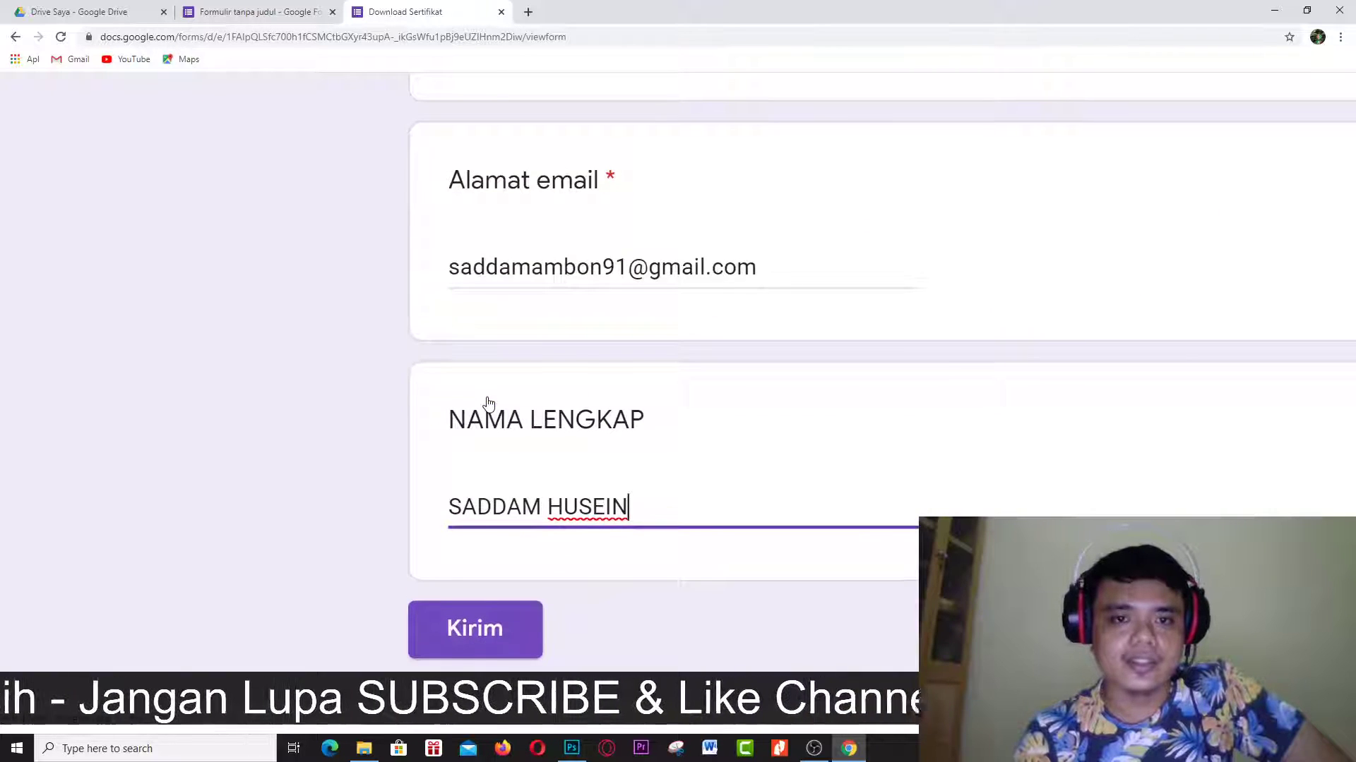
scroll(490, 405, up, 5)
click(492, 411)
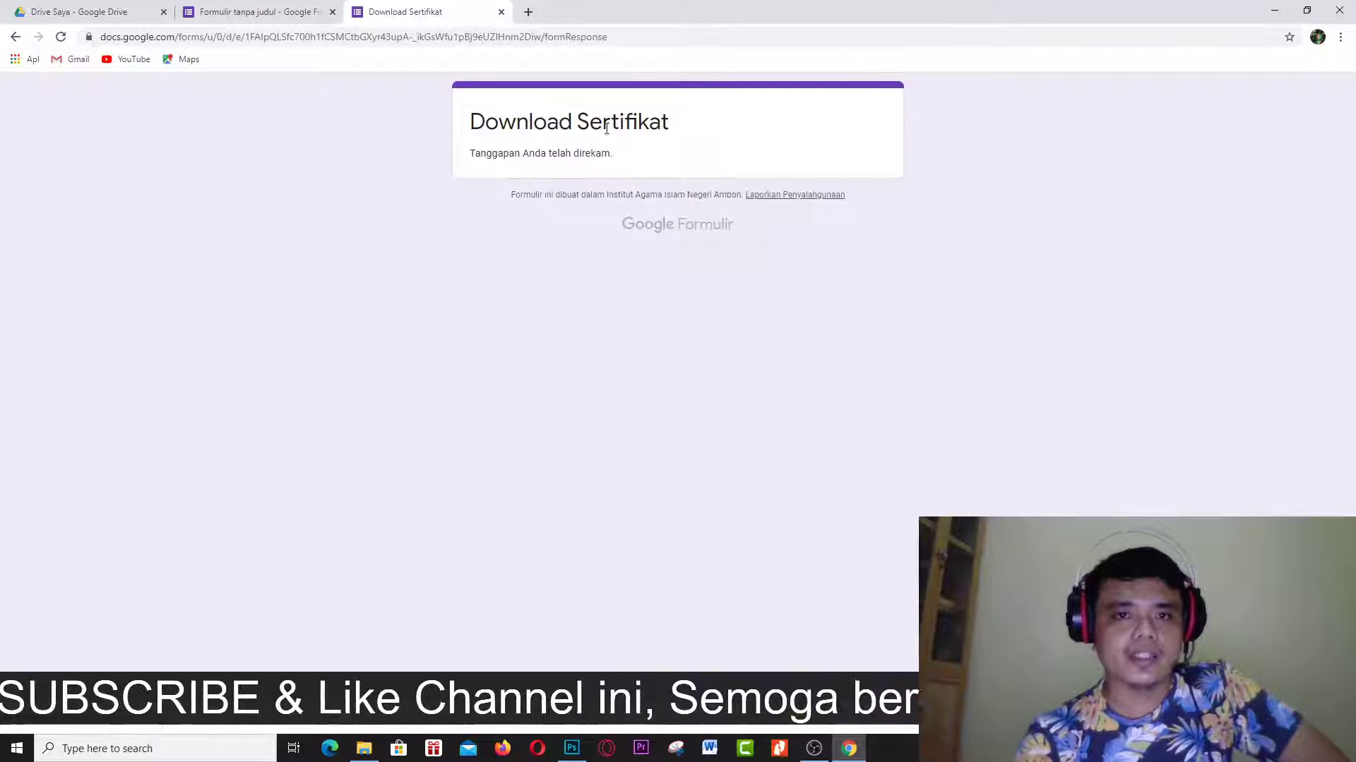
Search 'google' in a new tab, open the Google homepage, and expand the second account's sign-in option.
click(530, 12)
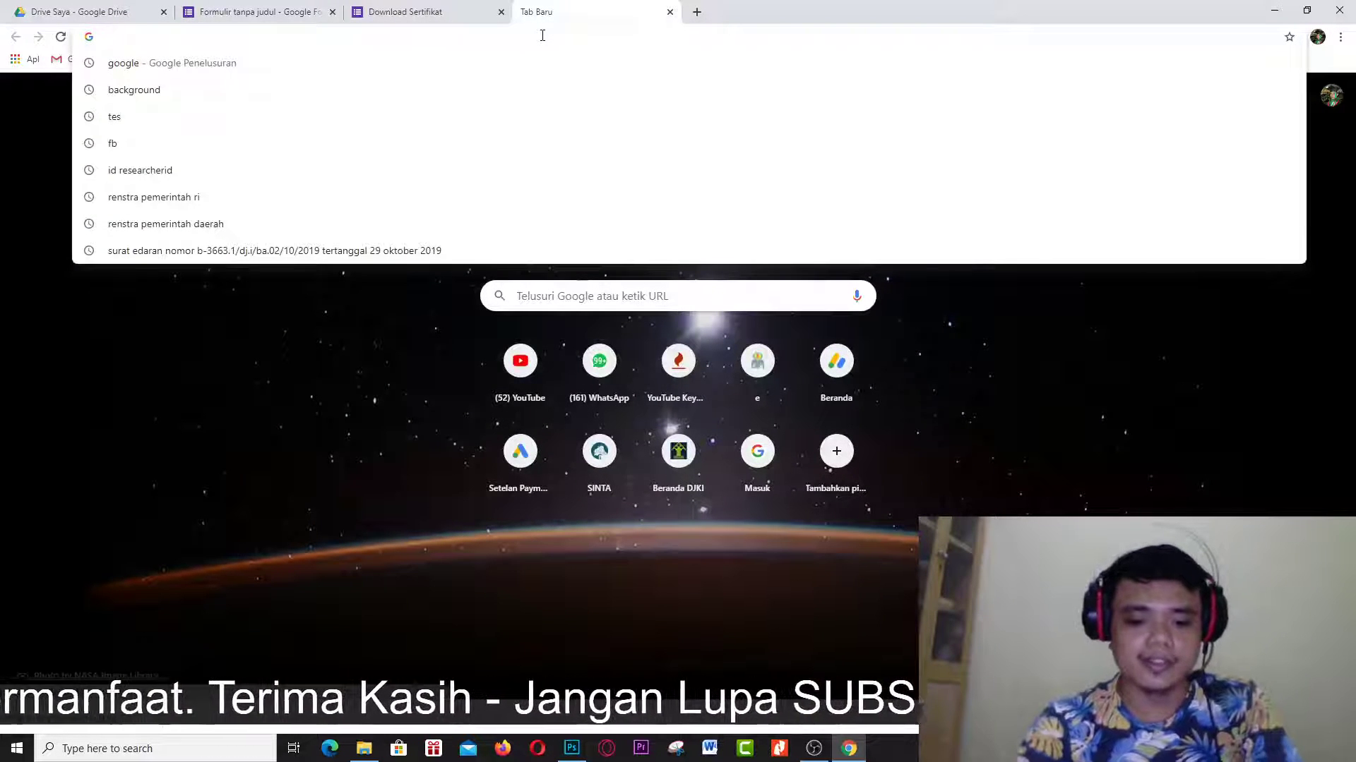
text(g)
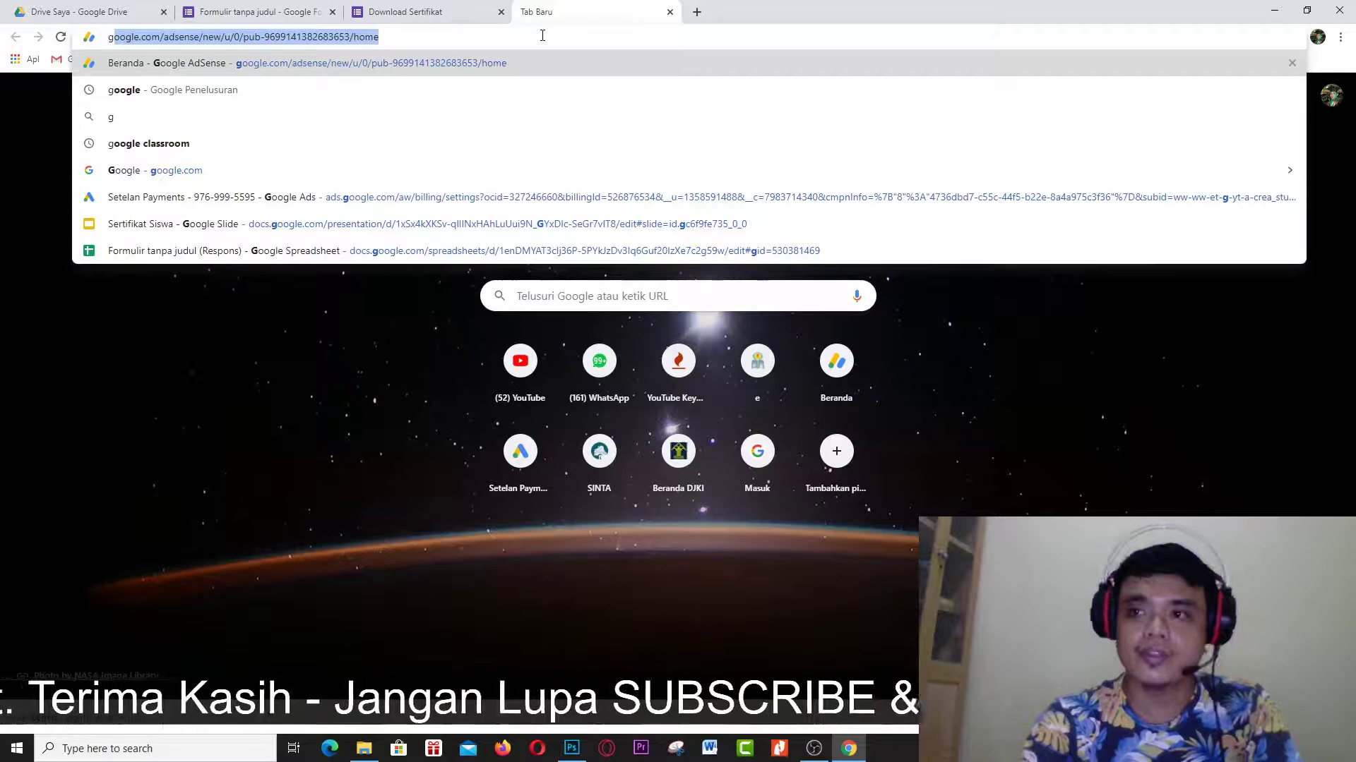
click(1320, 404)
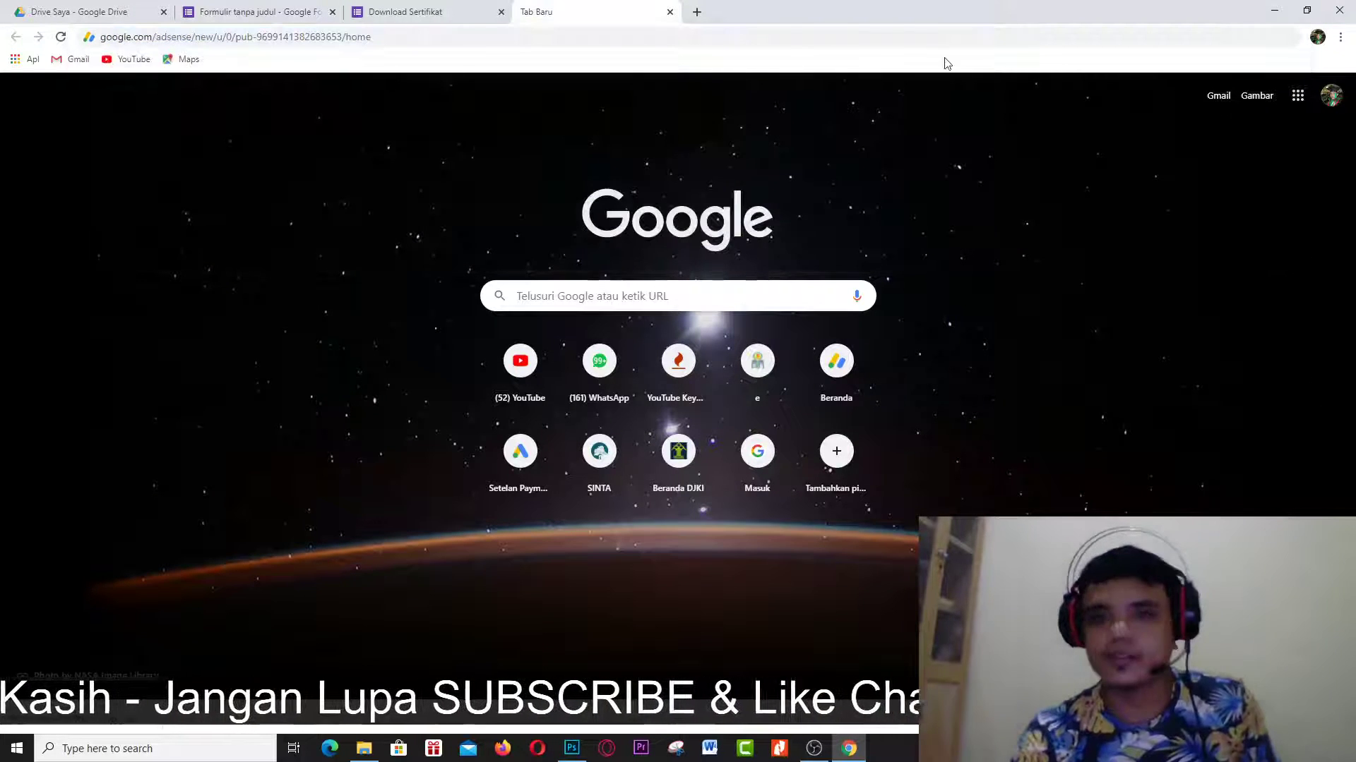
click(937, 36)
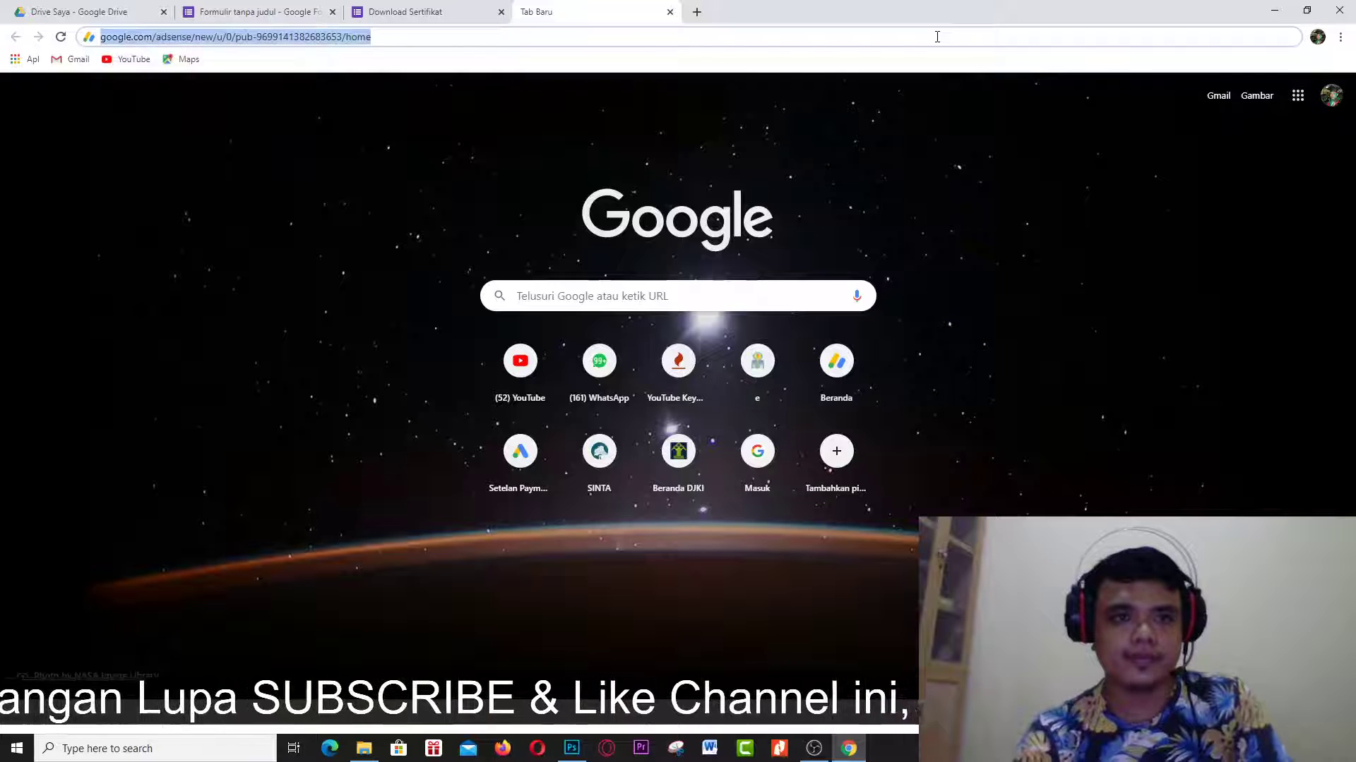
text(google)
key(Delete)
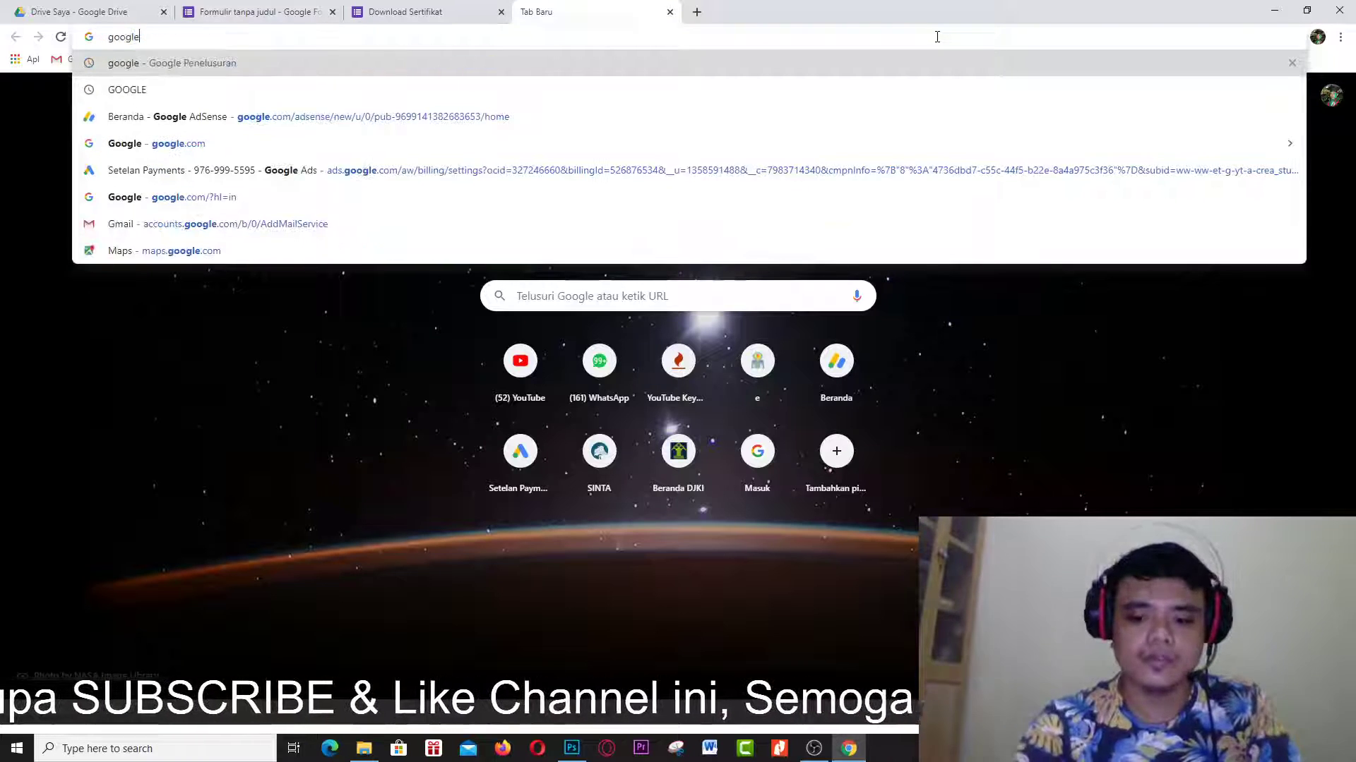
key(Return)
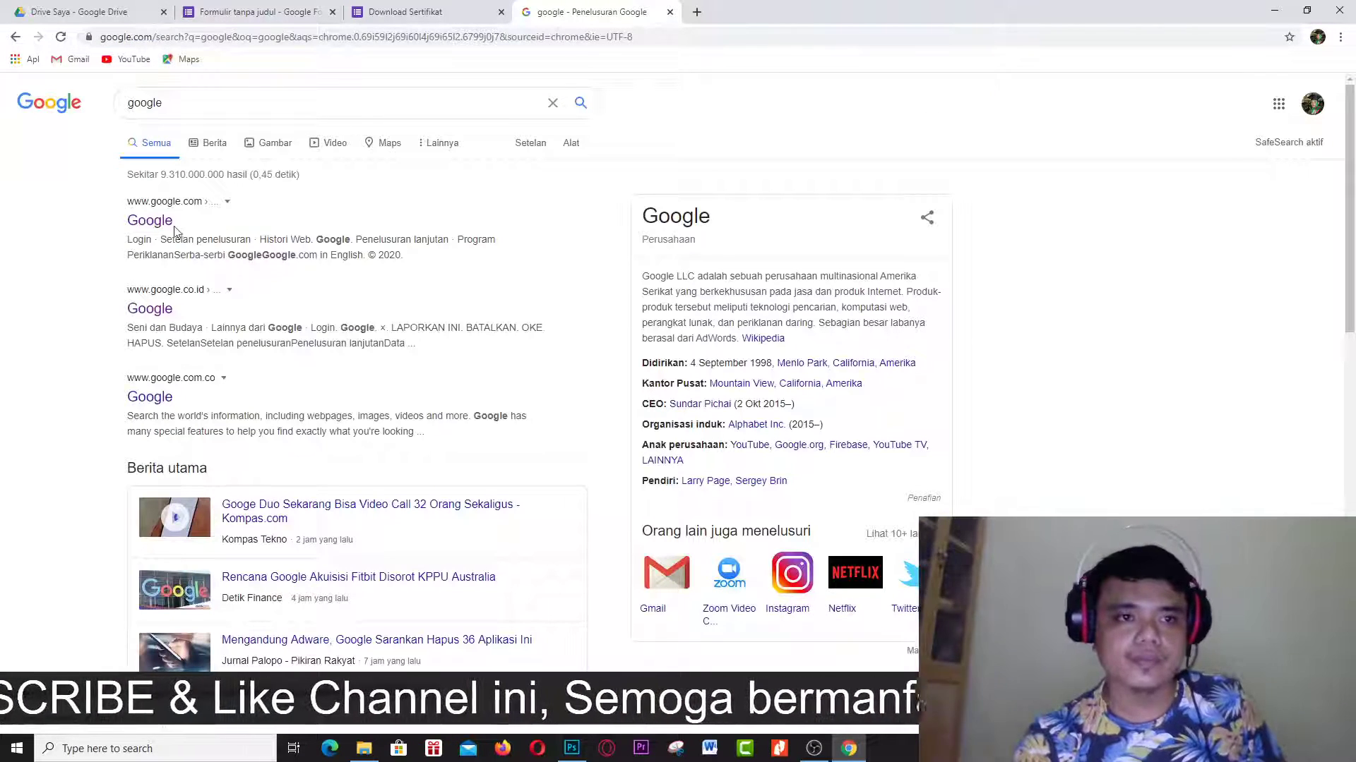
click(150, 221)
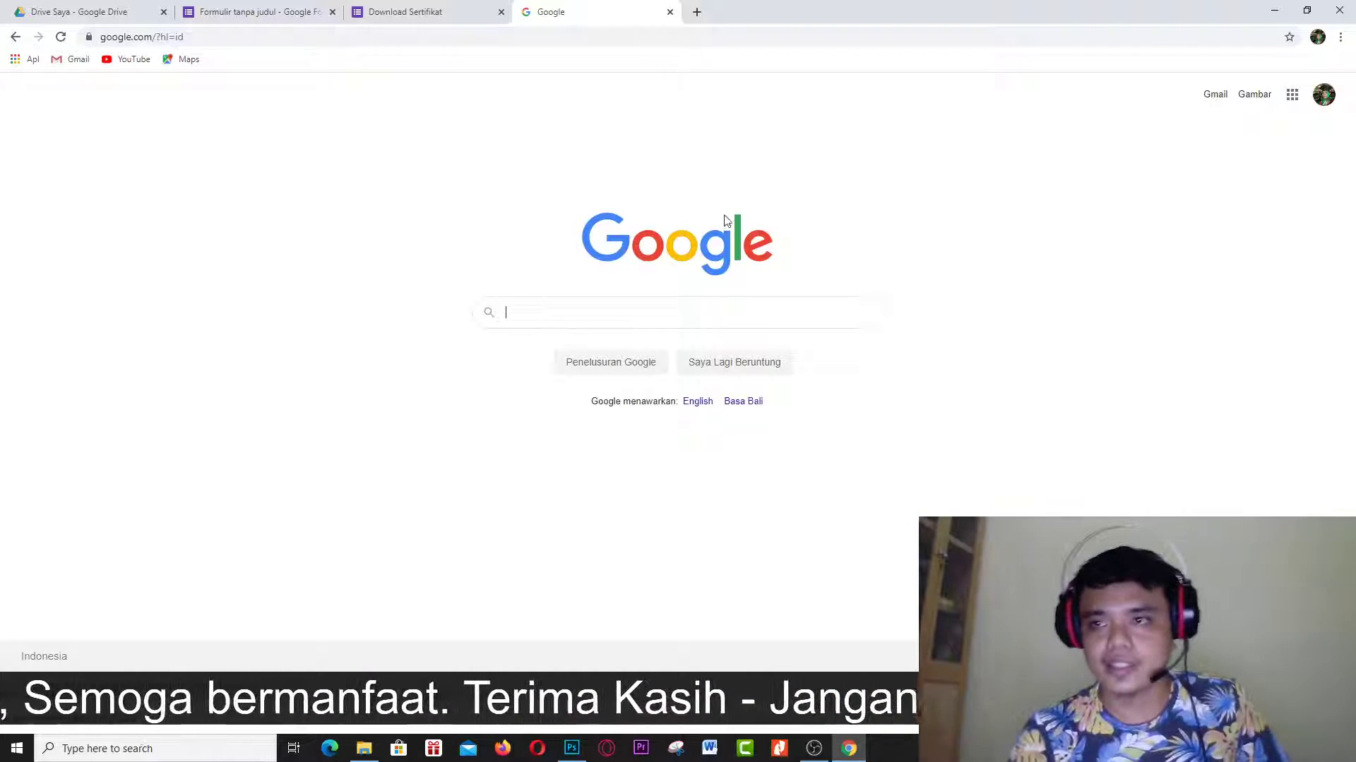
click(1325, 101)
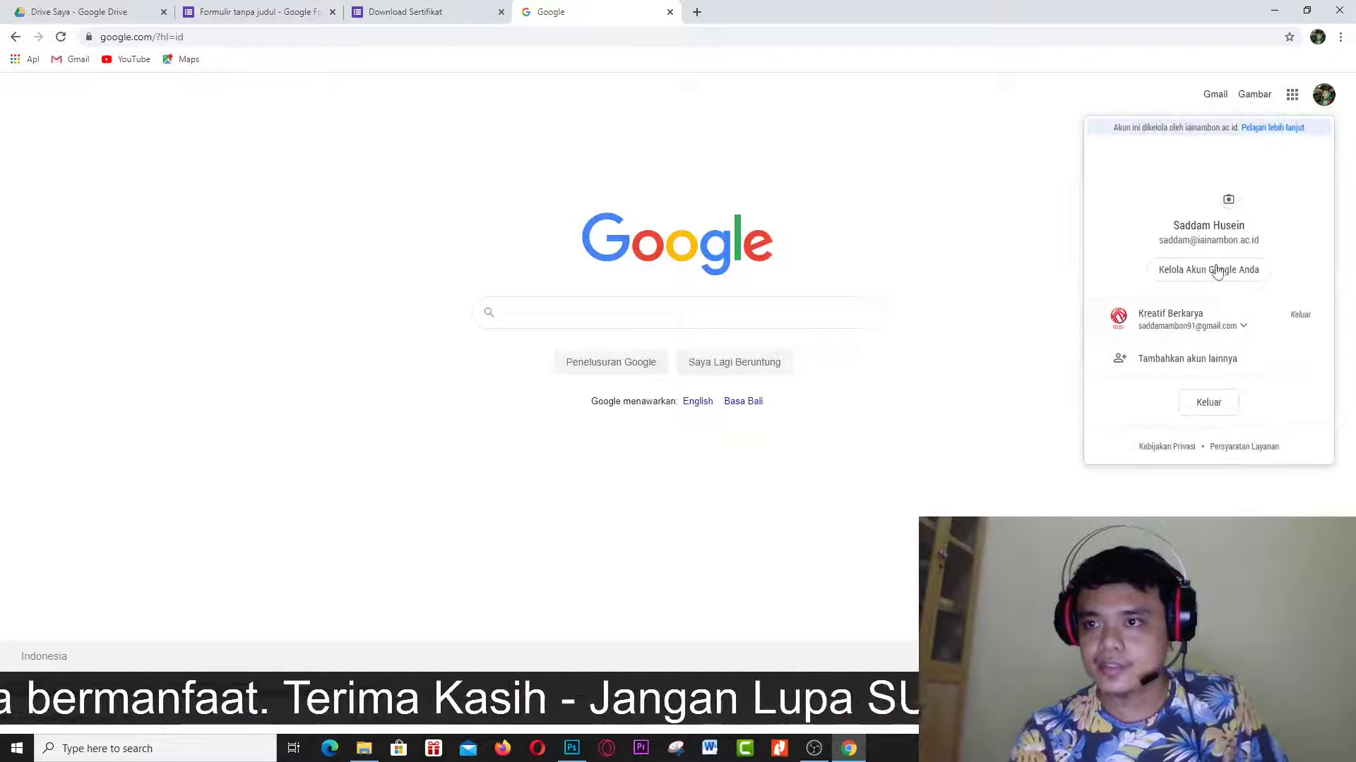
click(1184, 330)
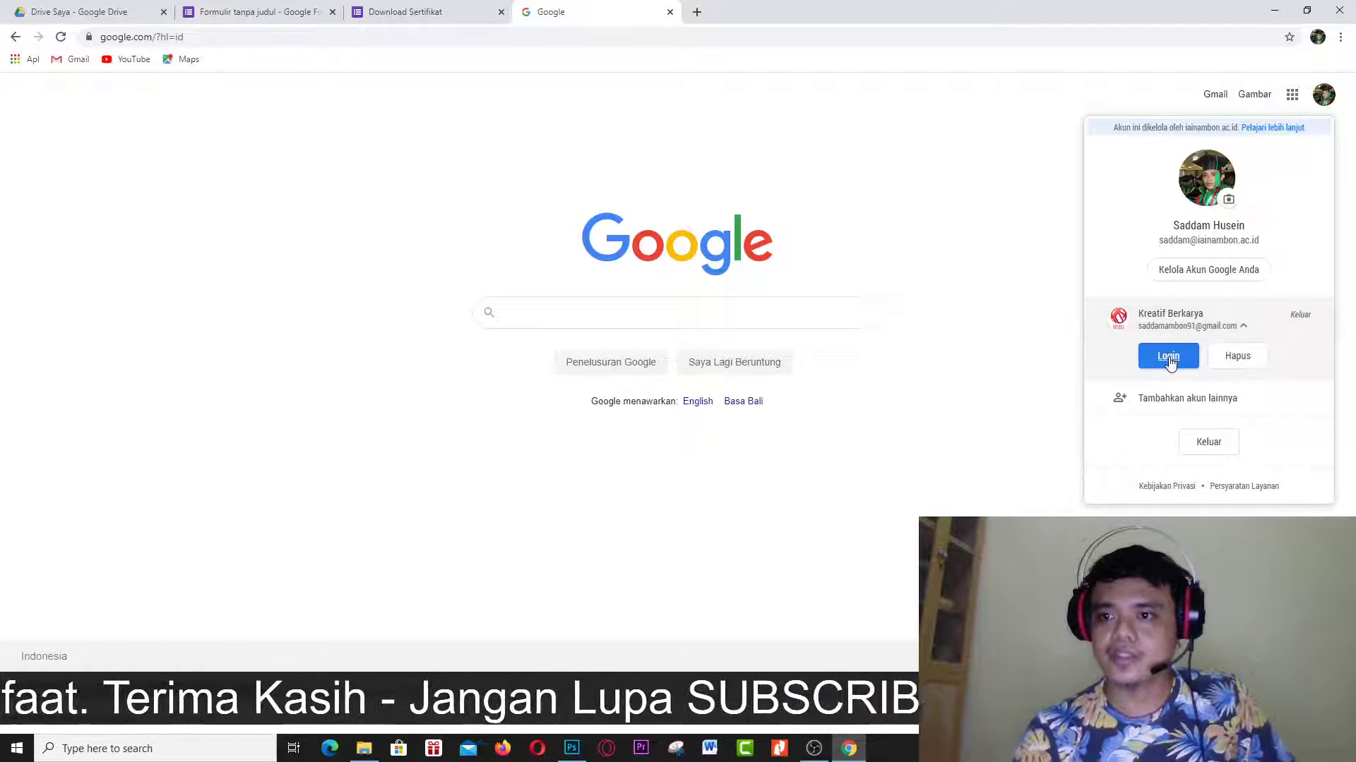
Sign in to the second Google account by entering its password.
click(1168, 357)
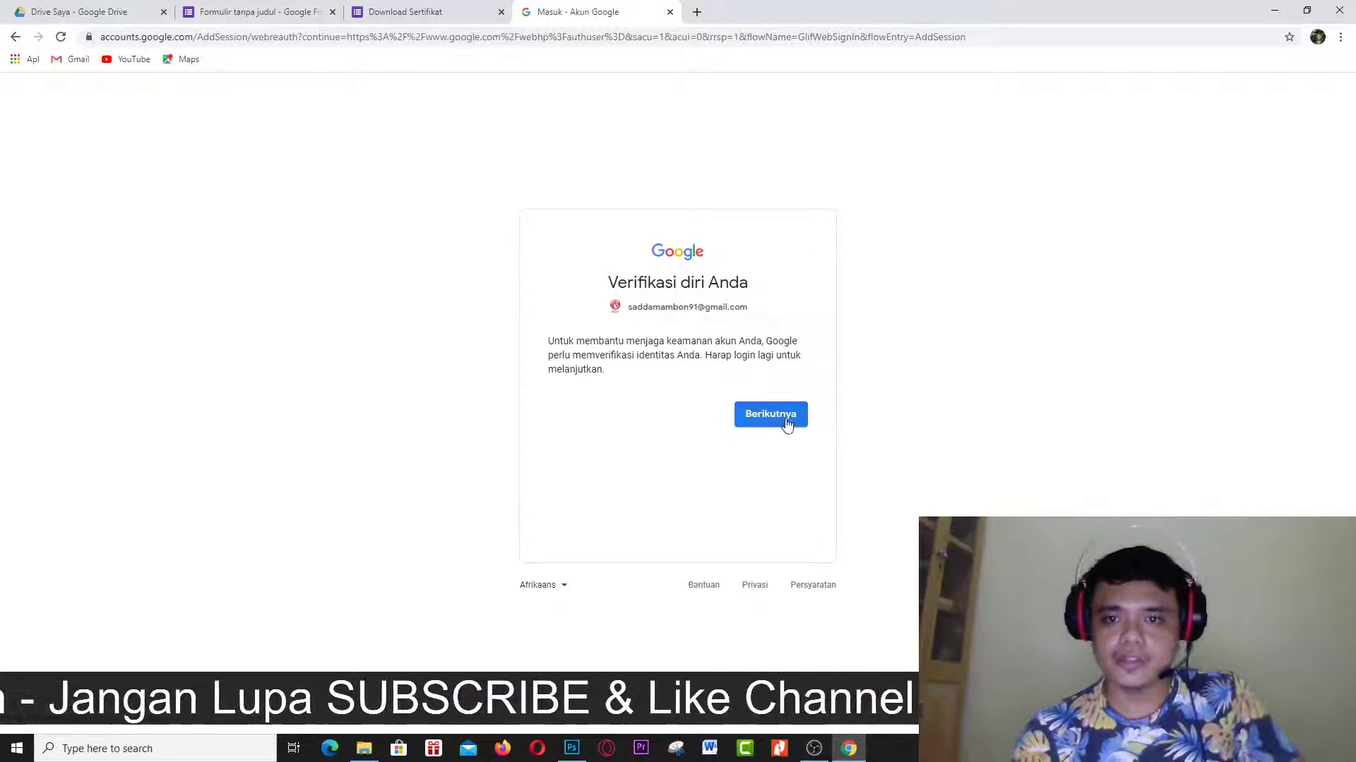
click(786, 423)
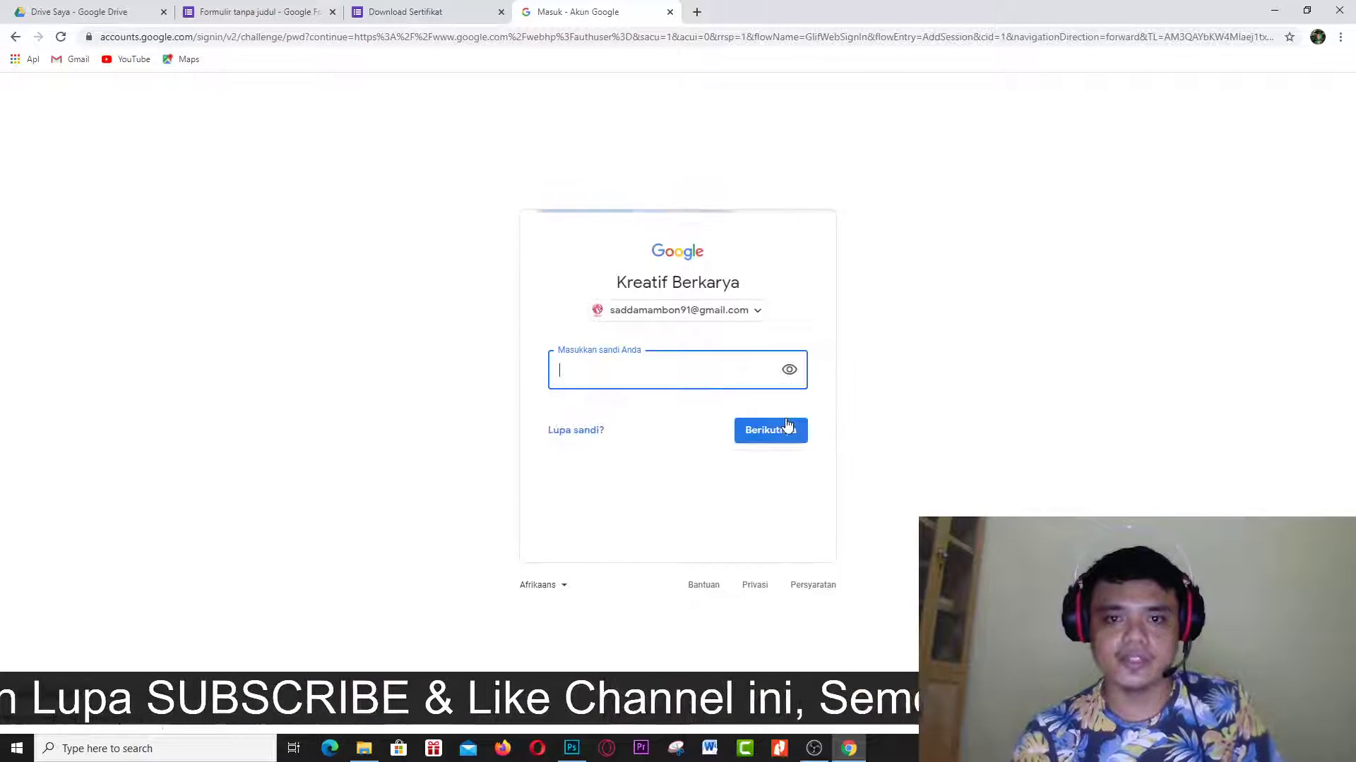
text(••••••)
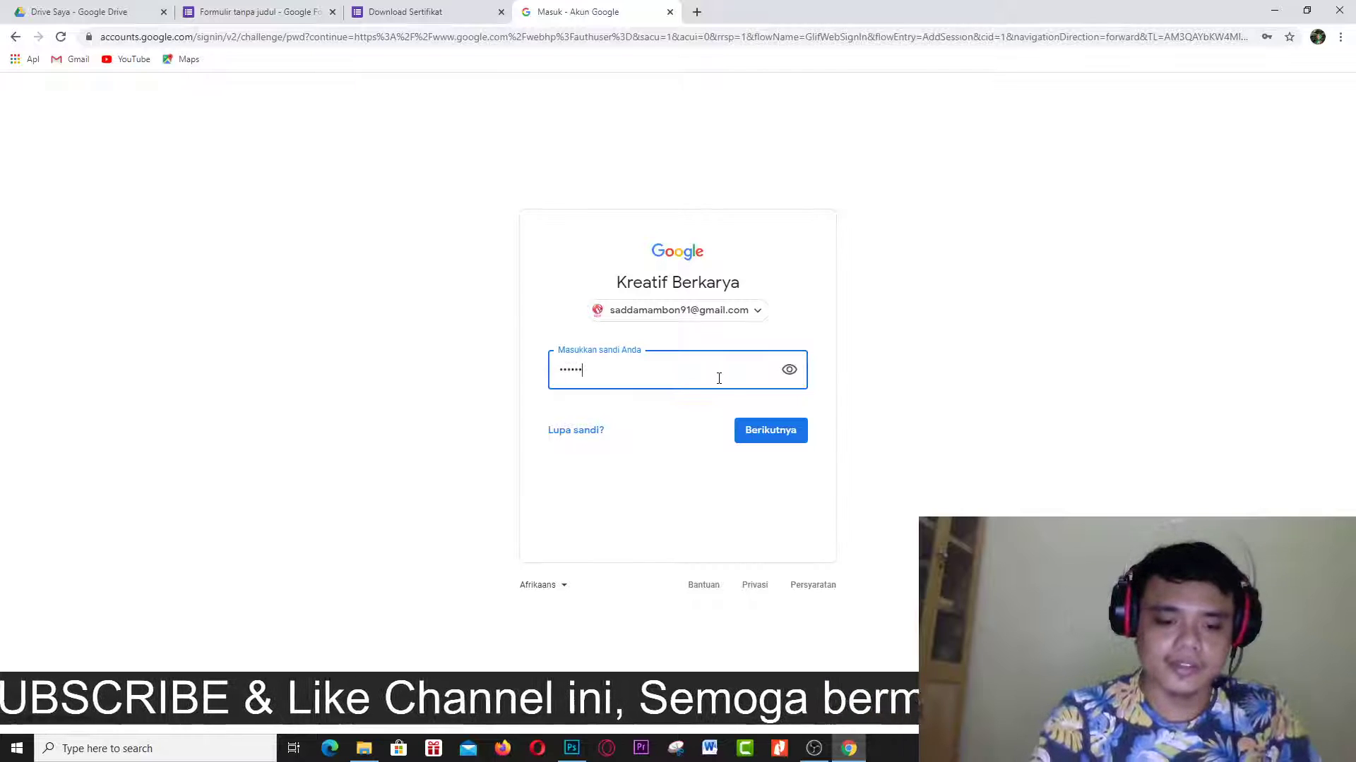
text(•••••)
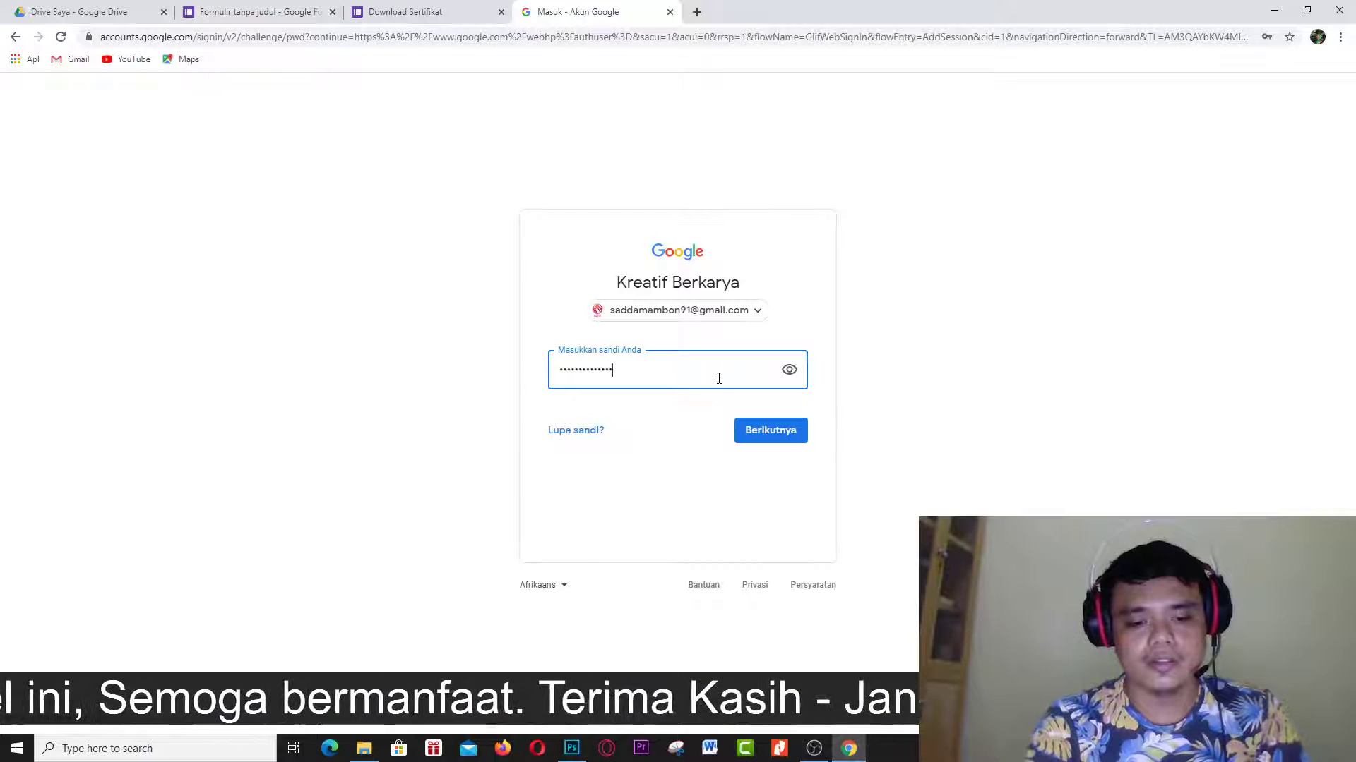
text(•)
key(Return)
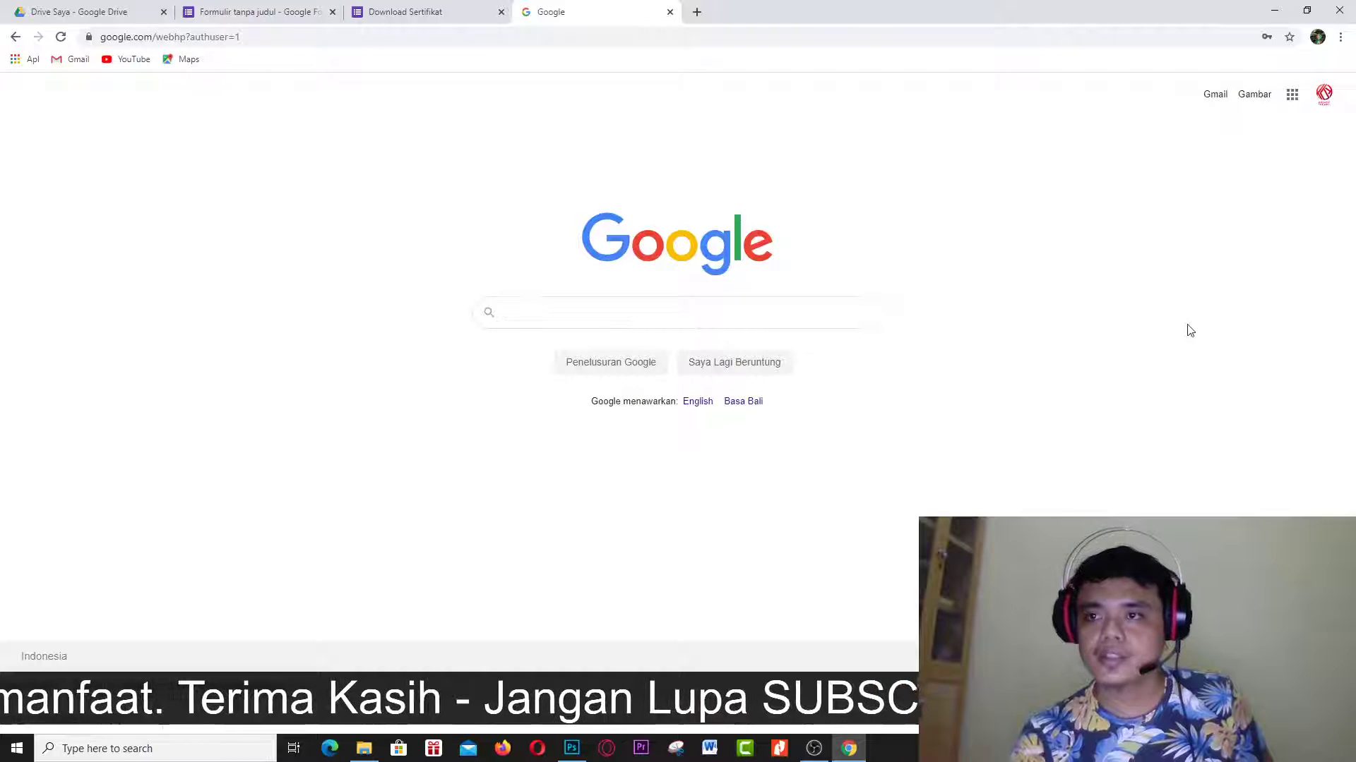
scroll(1281, 155, up, 5)
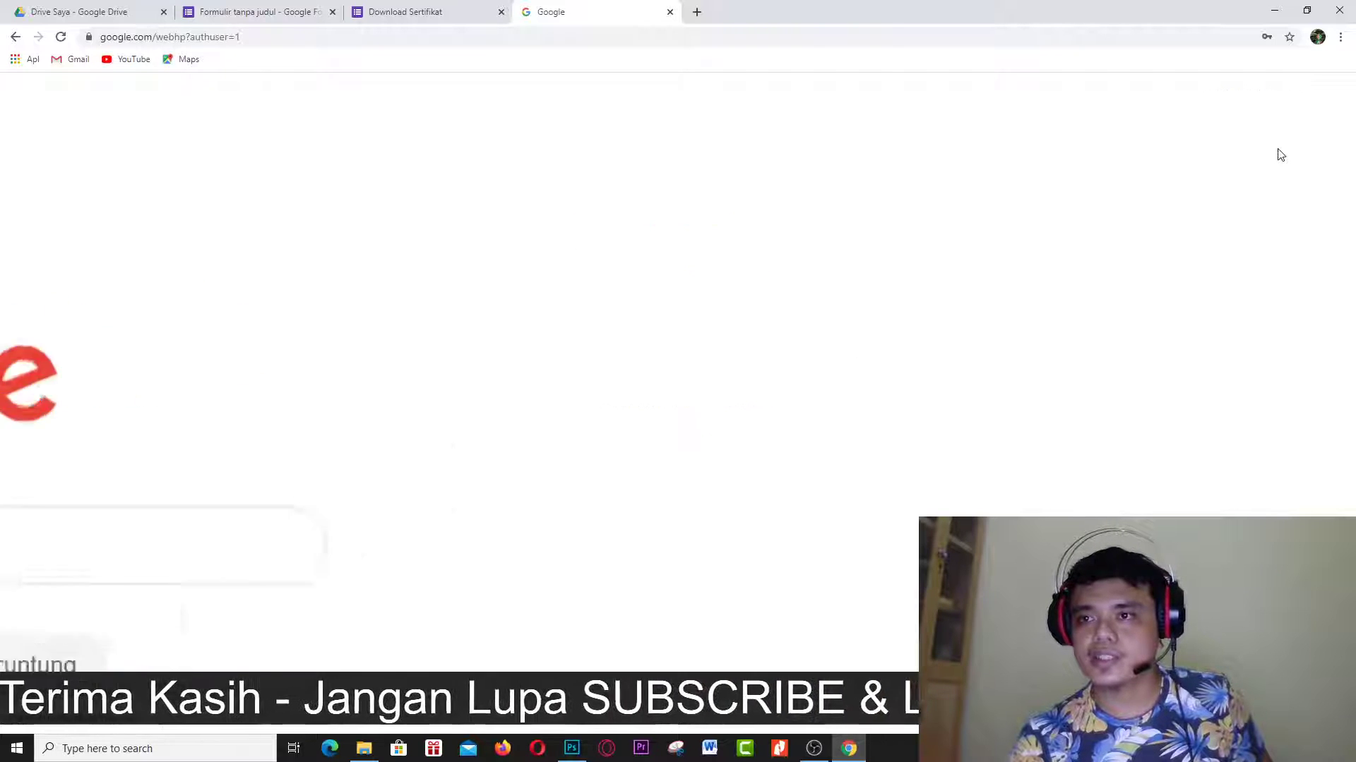
scroll(1281, 155, up, 3)
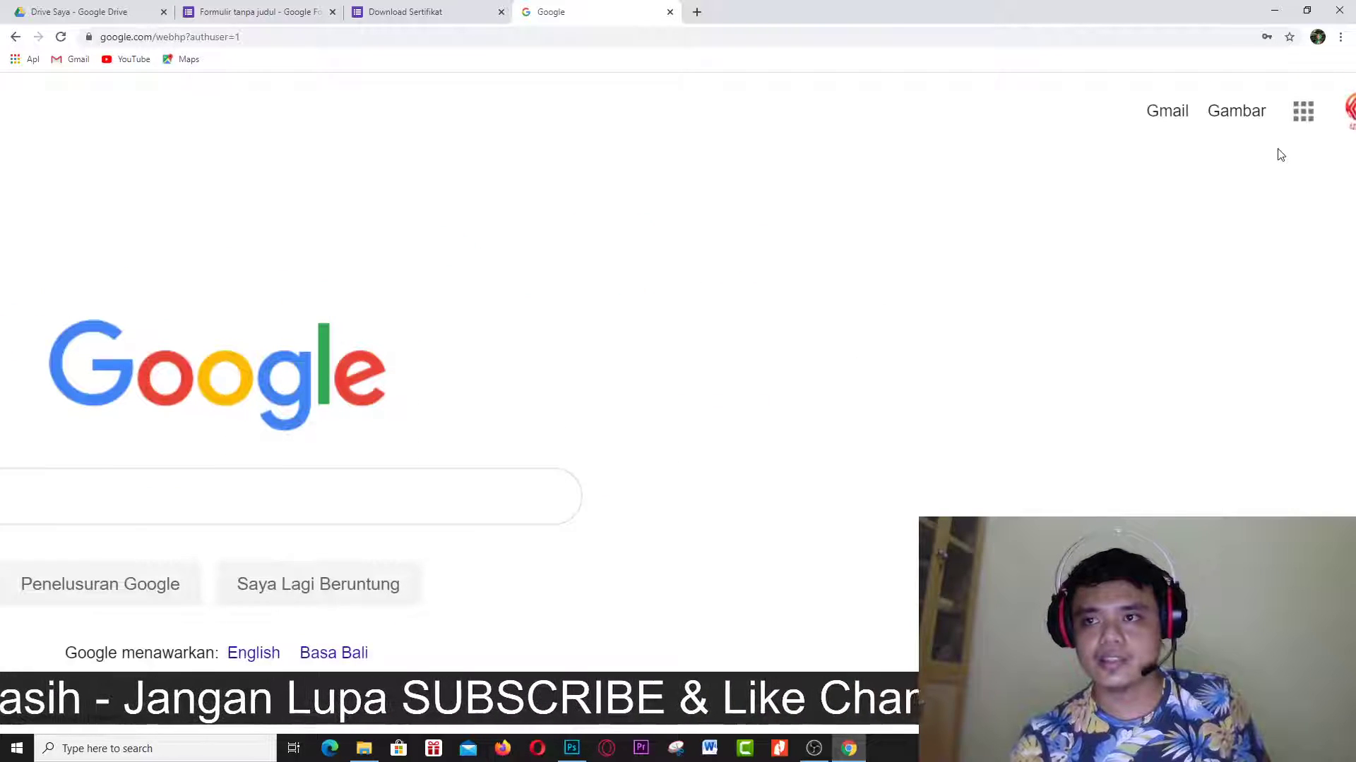
Open Gmail for the second account, reload the inbox, and expand the Selengkapnya label list.
click(1168, 111)
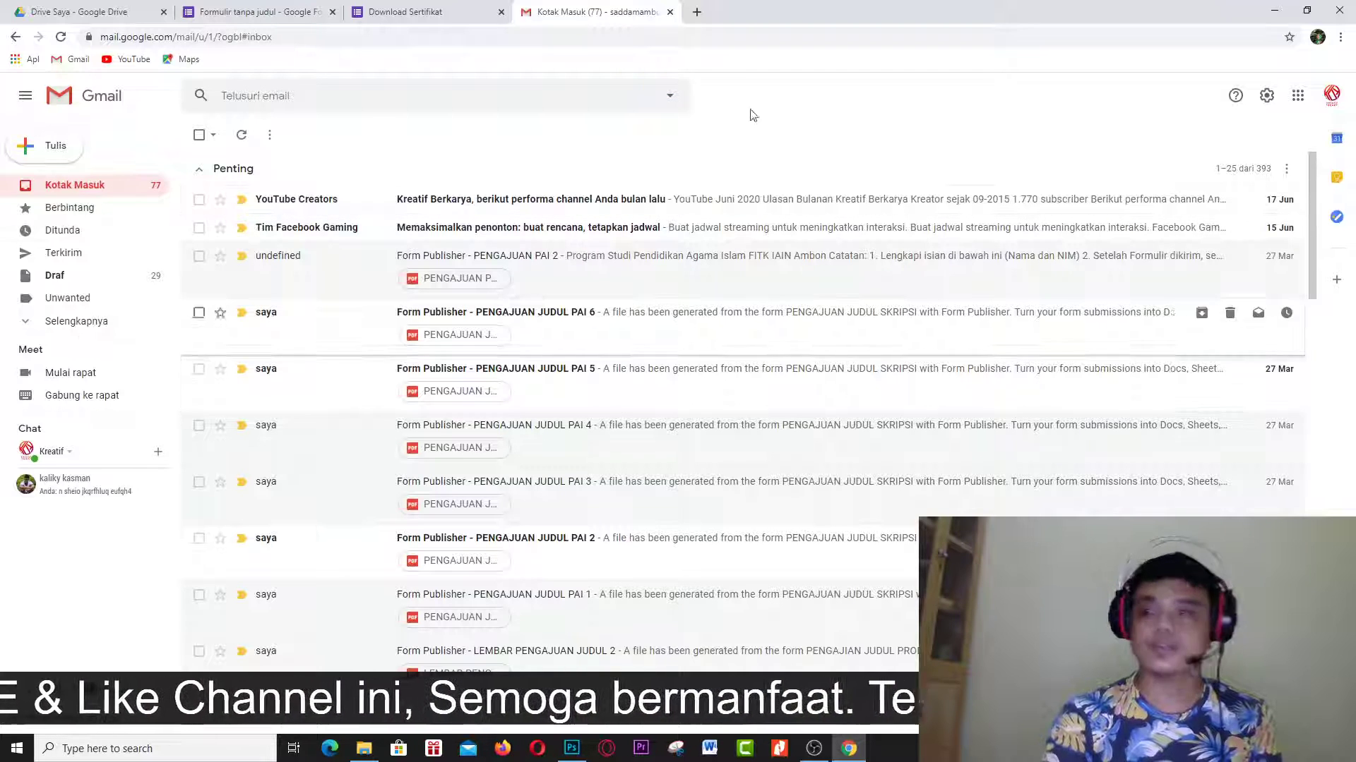
click(60, 35)
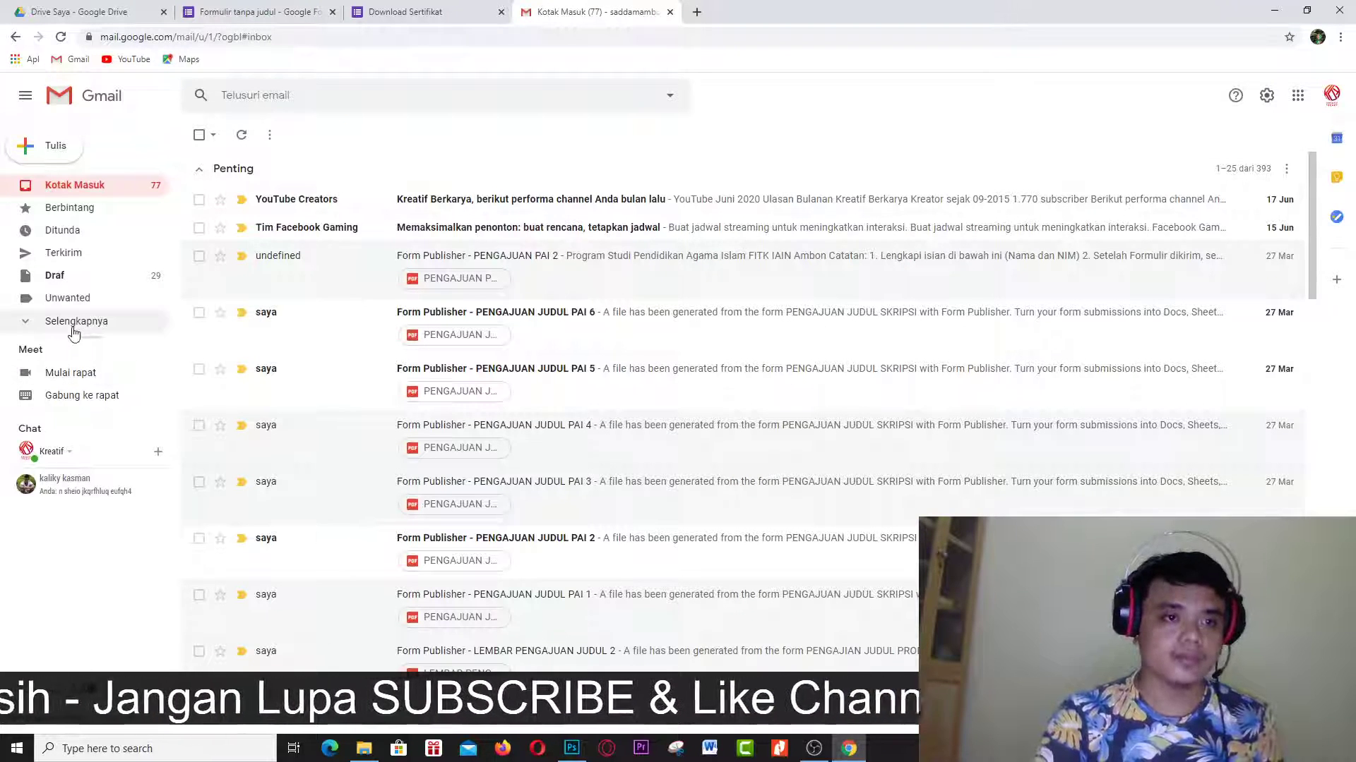
click(74, 324)
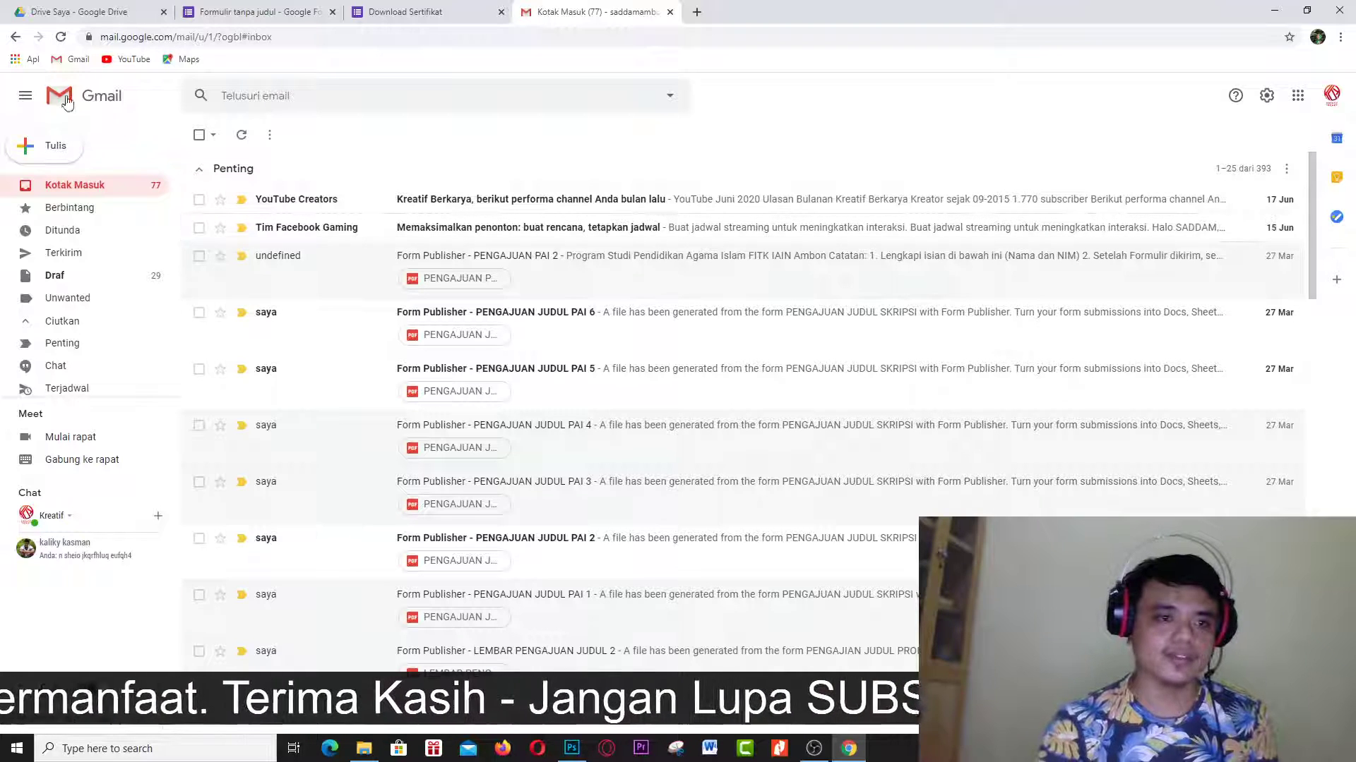
click(61, 36)
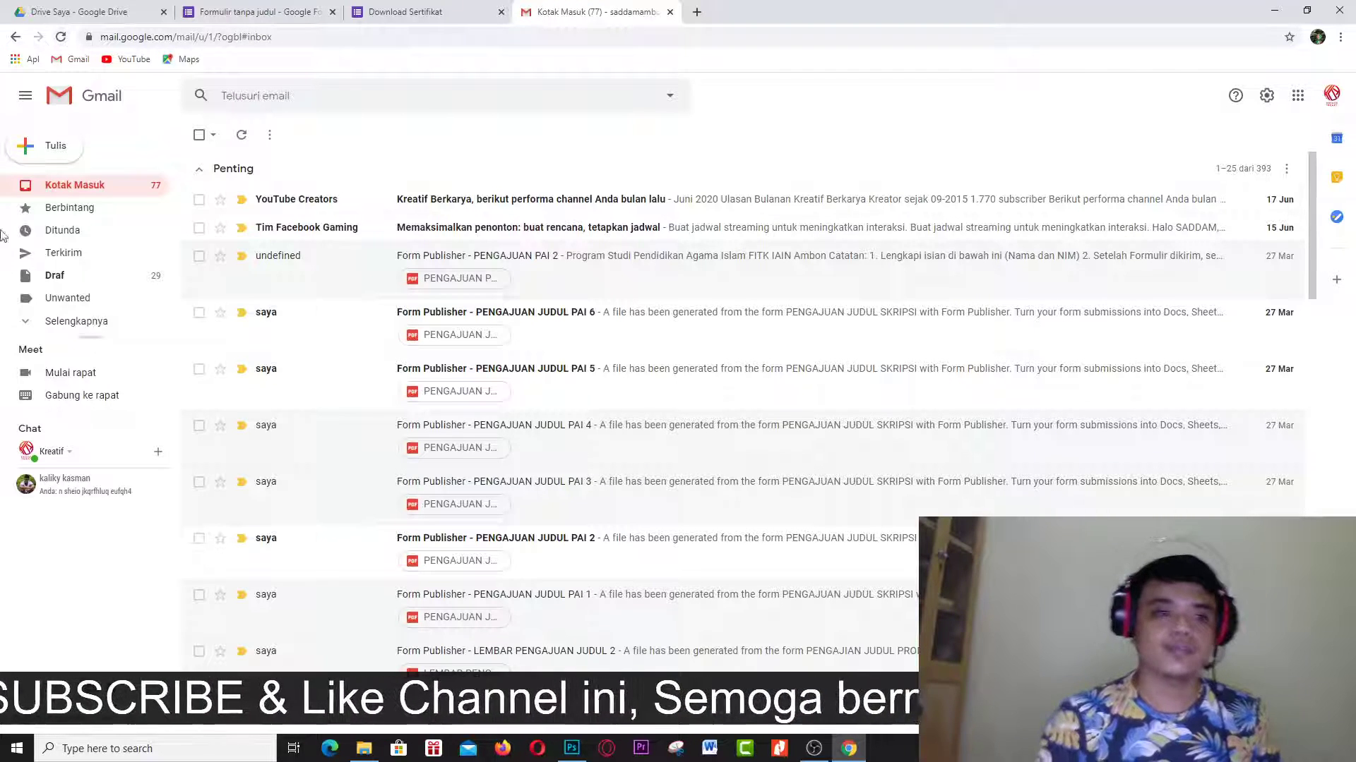
click(73, 321)
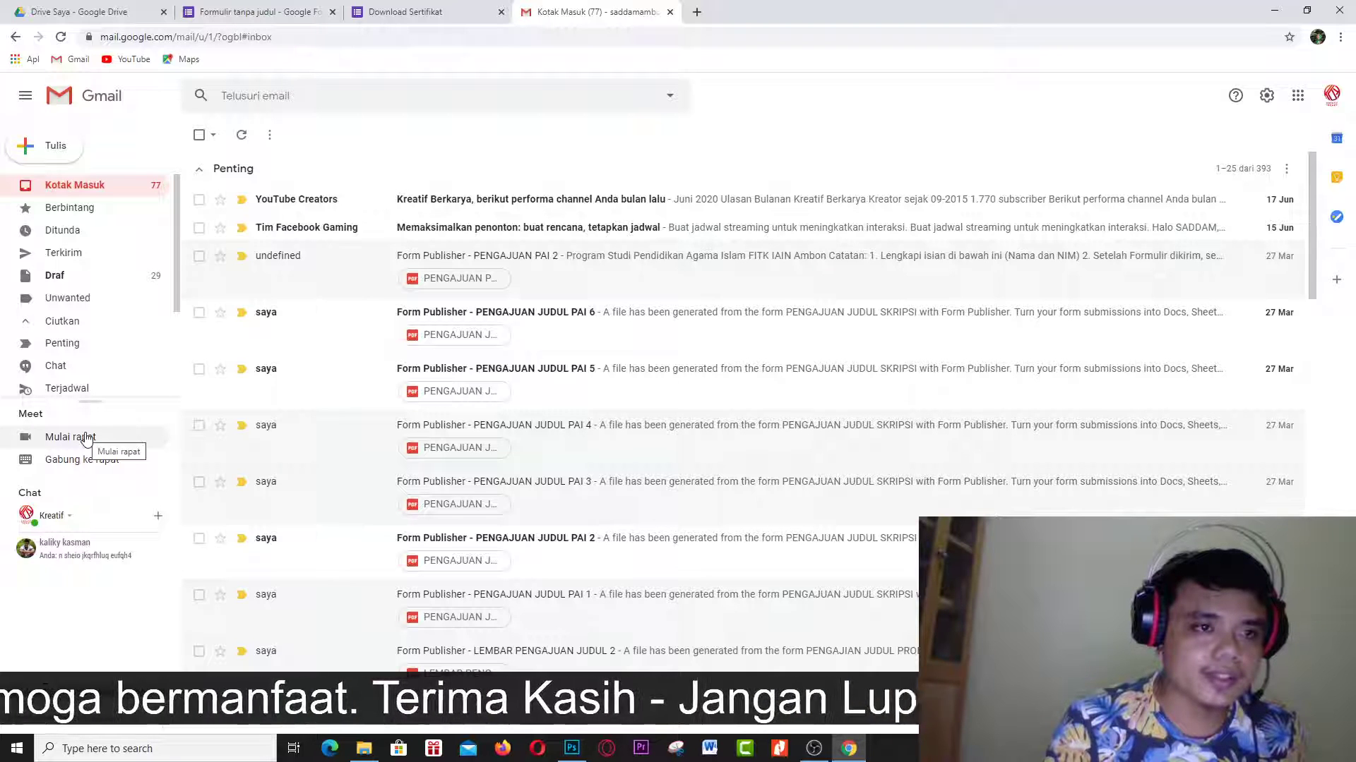
scroll(103, 369, down, 3)
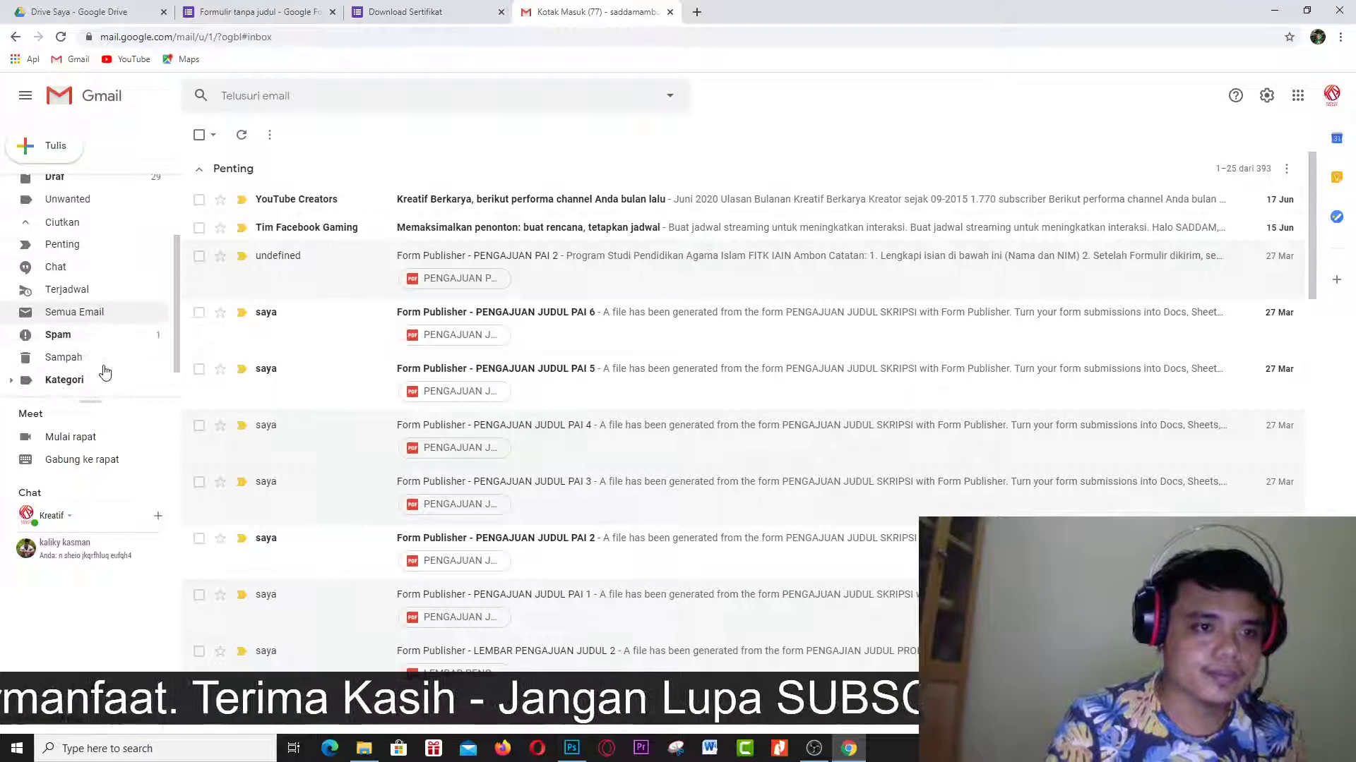
click(100, 342)
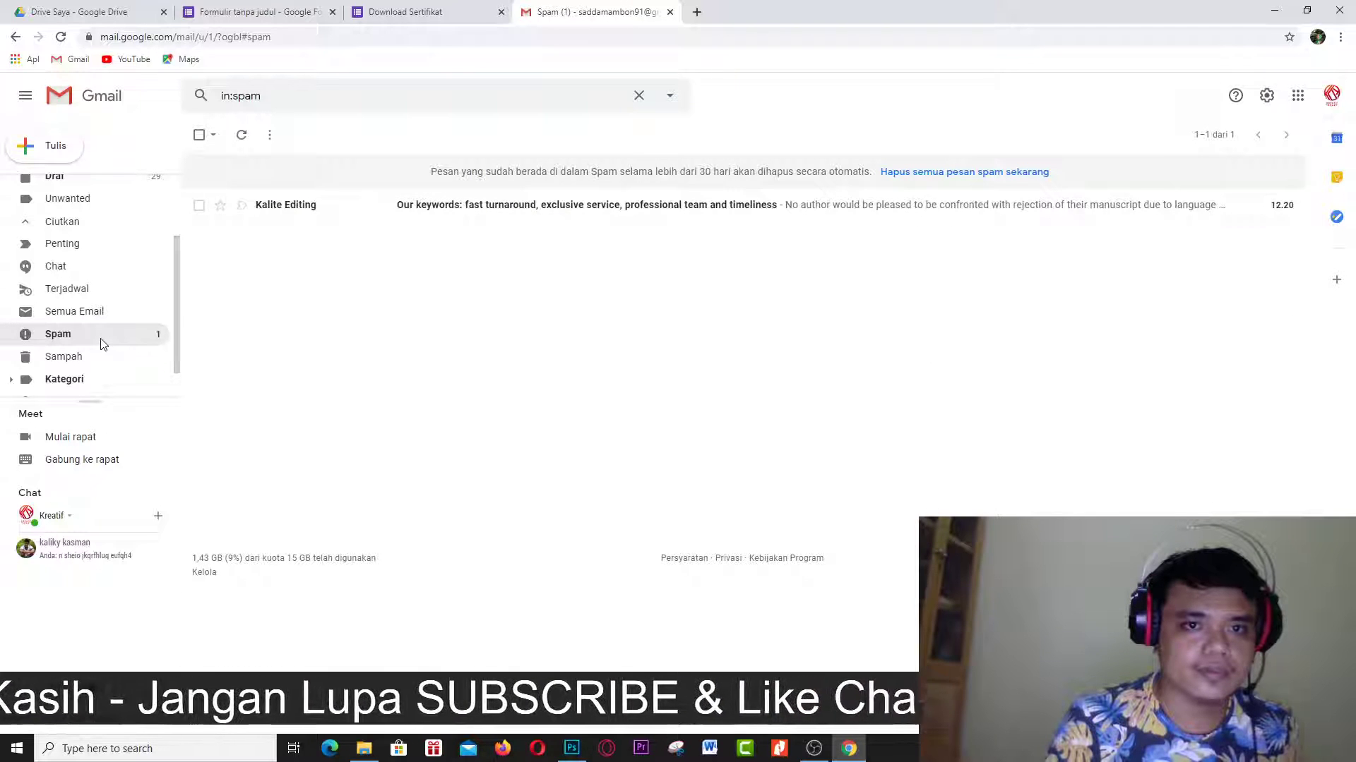
scroll(106, 193, up, 3)
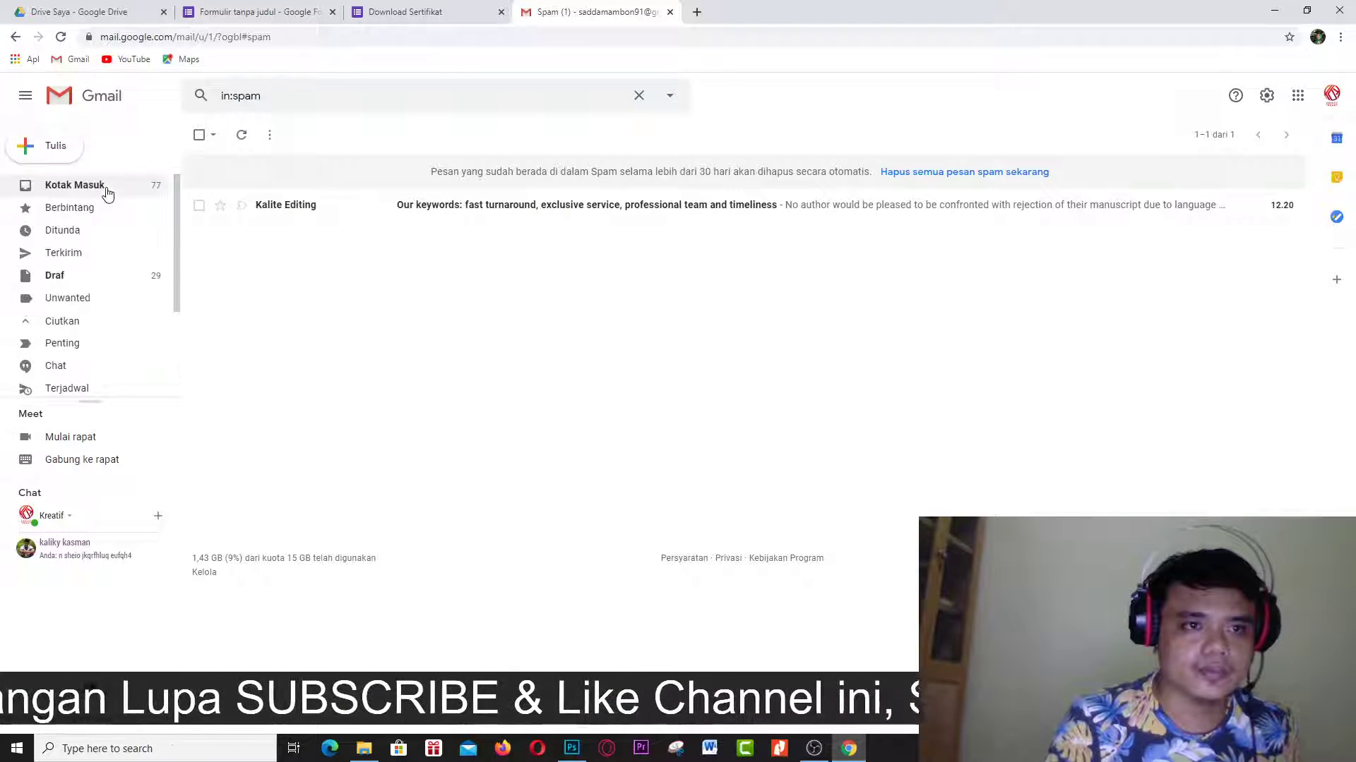
click(106, 190)
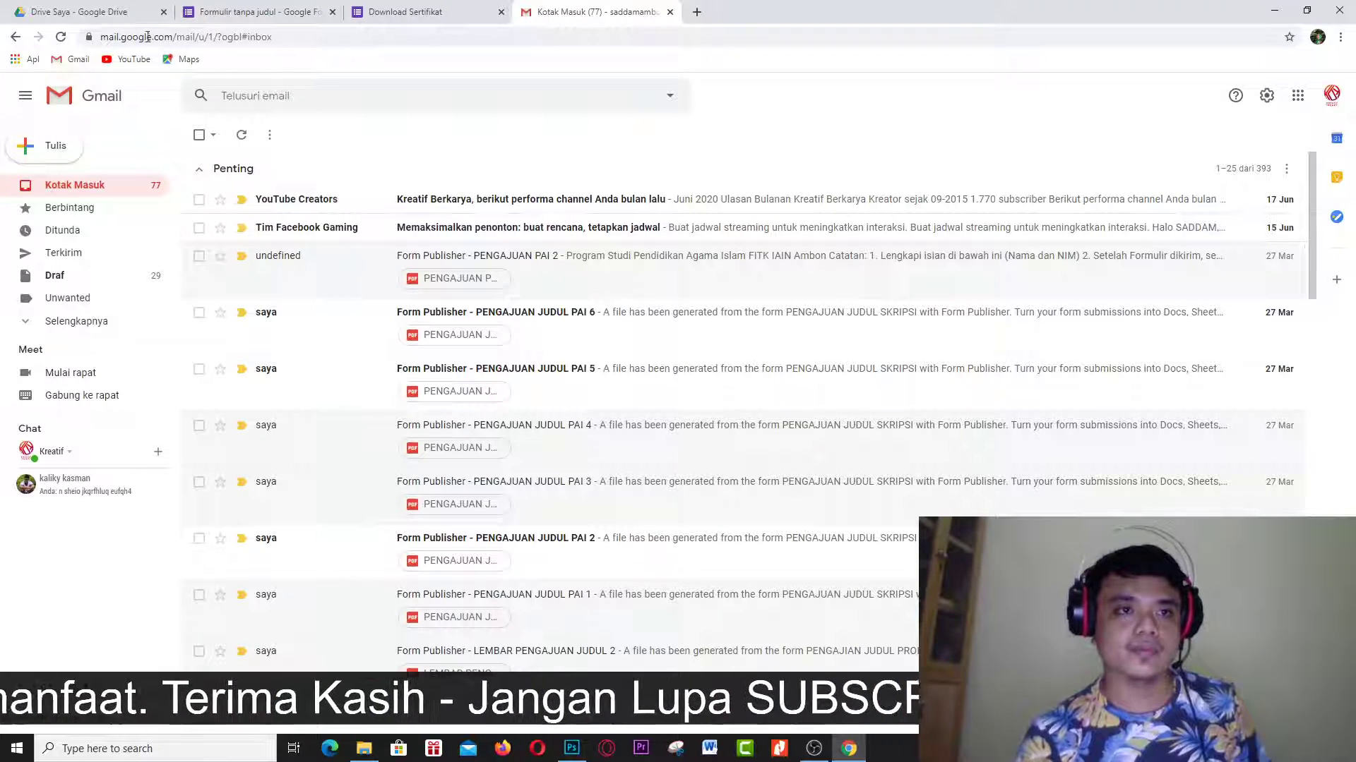
Reload Gmail, then sign out of the Chrome profile and all Google accounts.
key(F5)
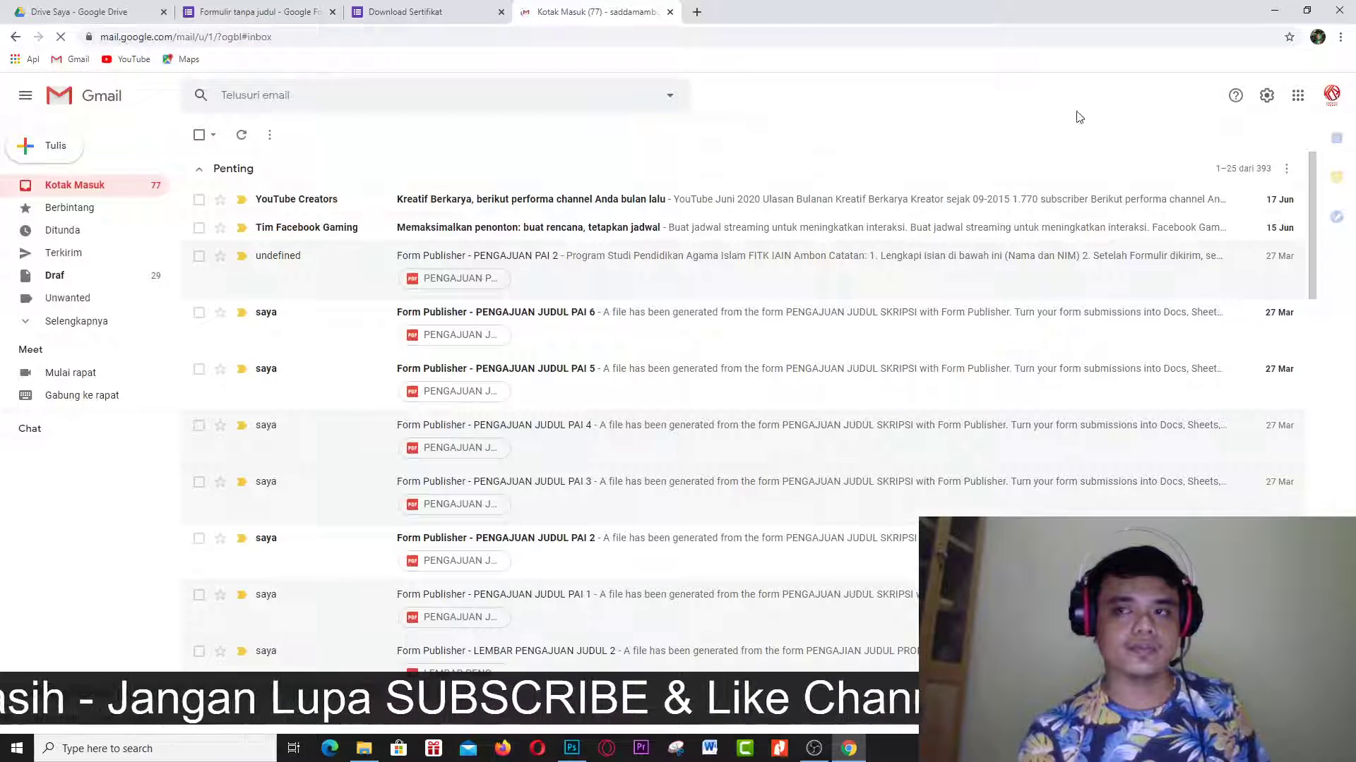
click(1319, 38)
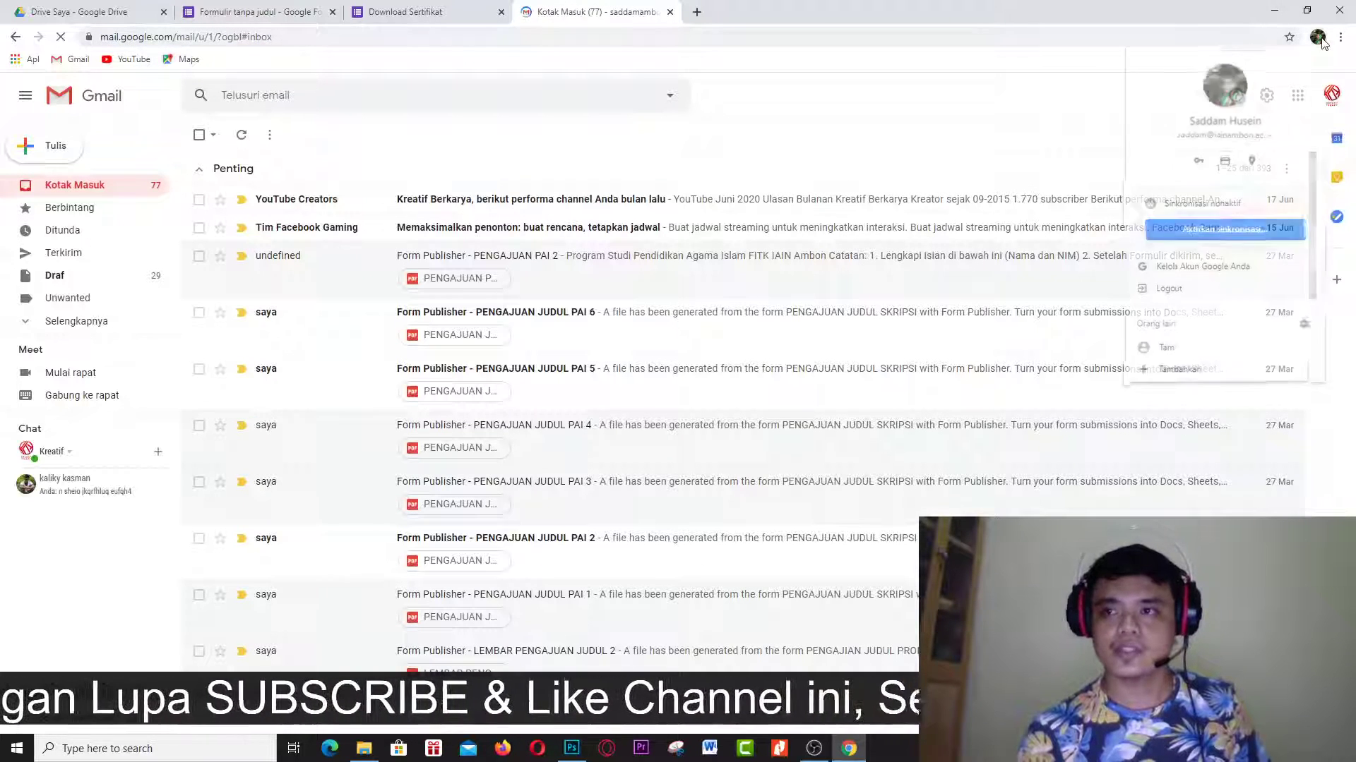
click(1187, 295)
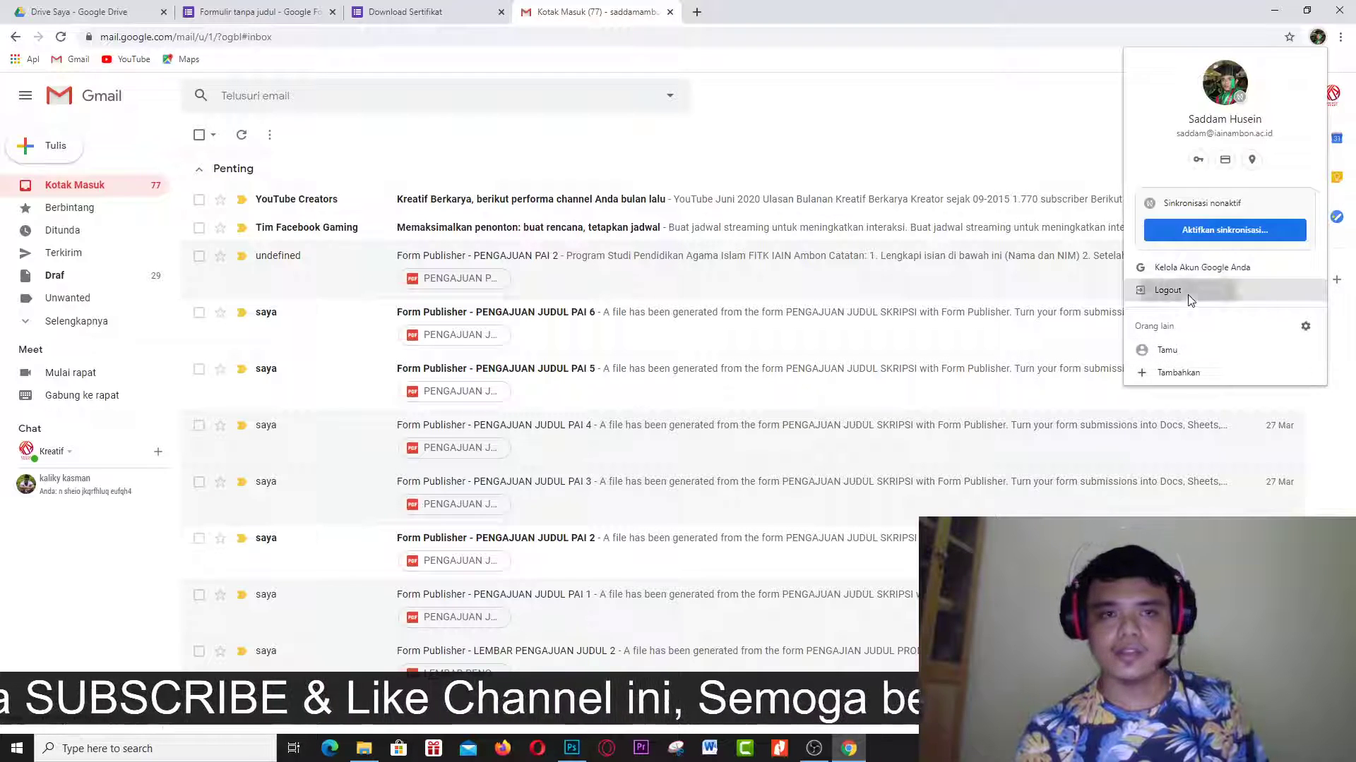
click(1331, 97)
click(1204, 386)
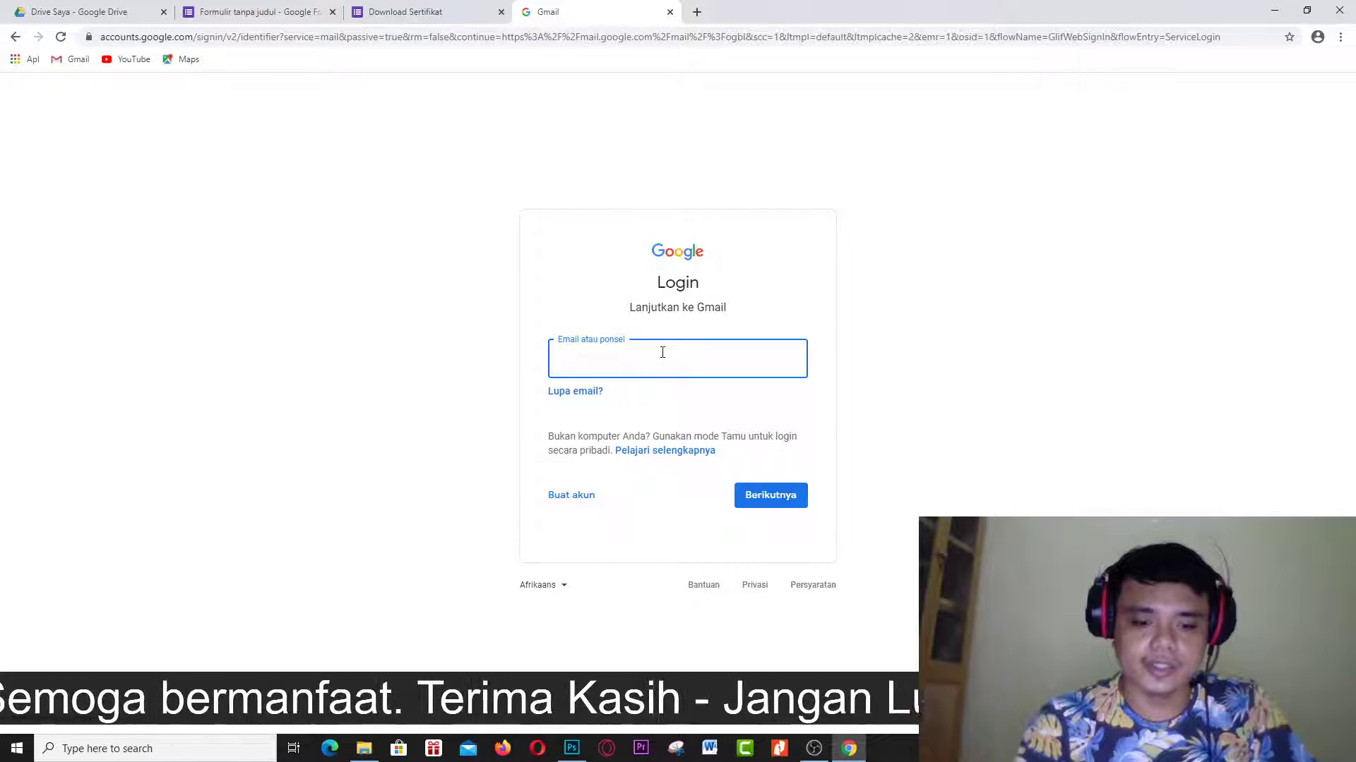
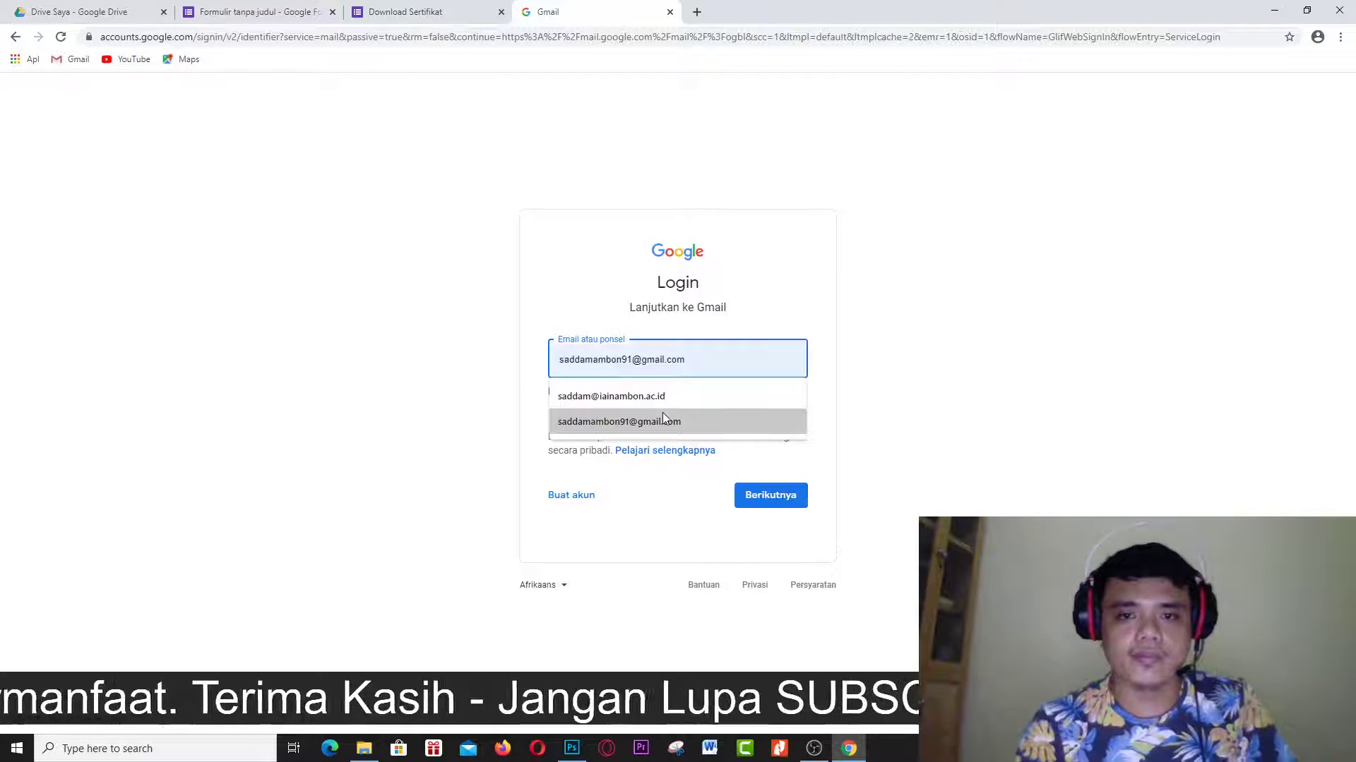
Sign in with the respondent's Gmail address, re-entering the password after the rejected attempts.
click(662, 420)
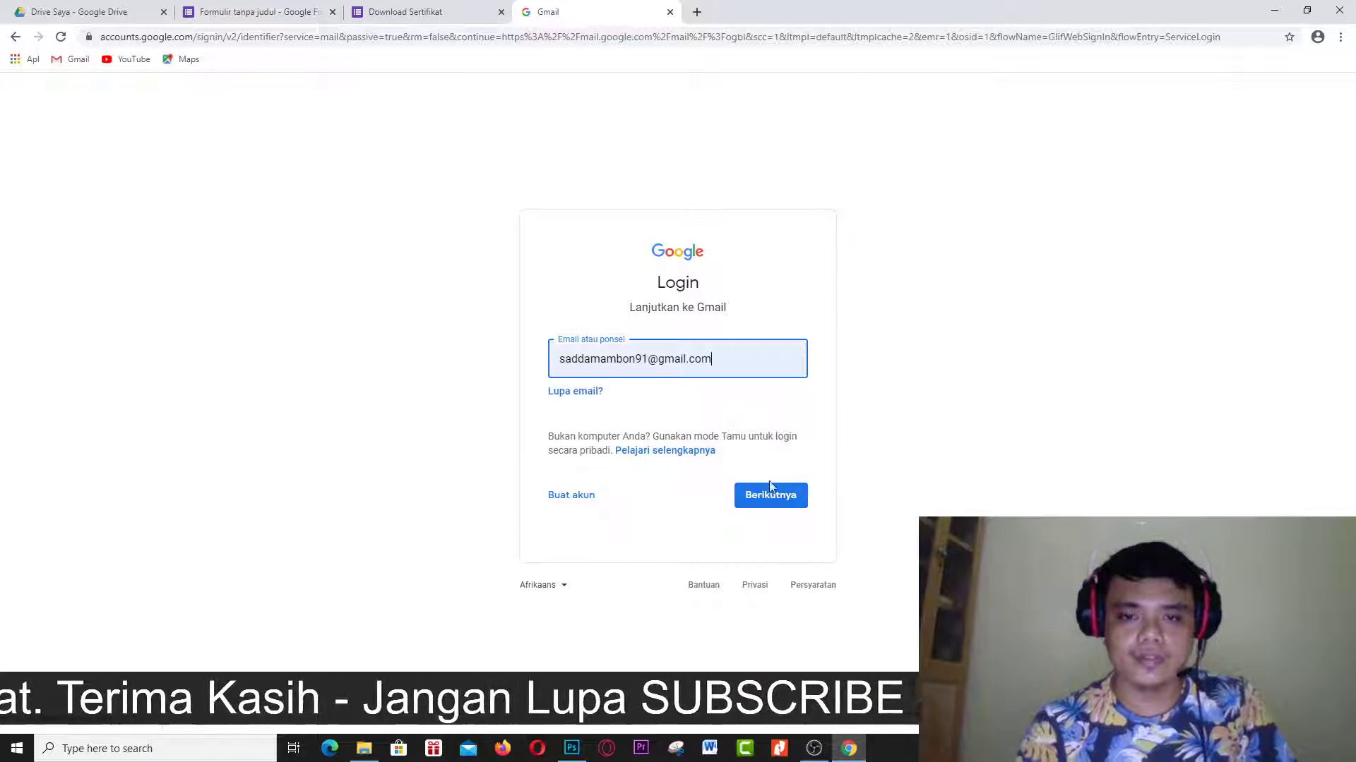
click(773, 501)
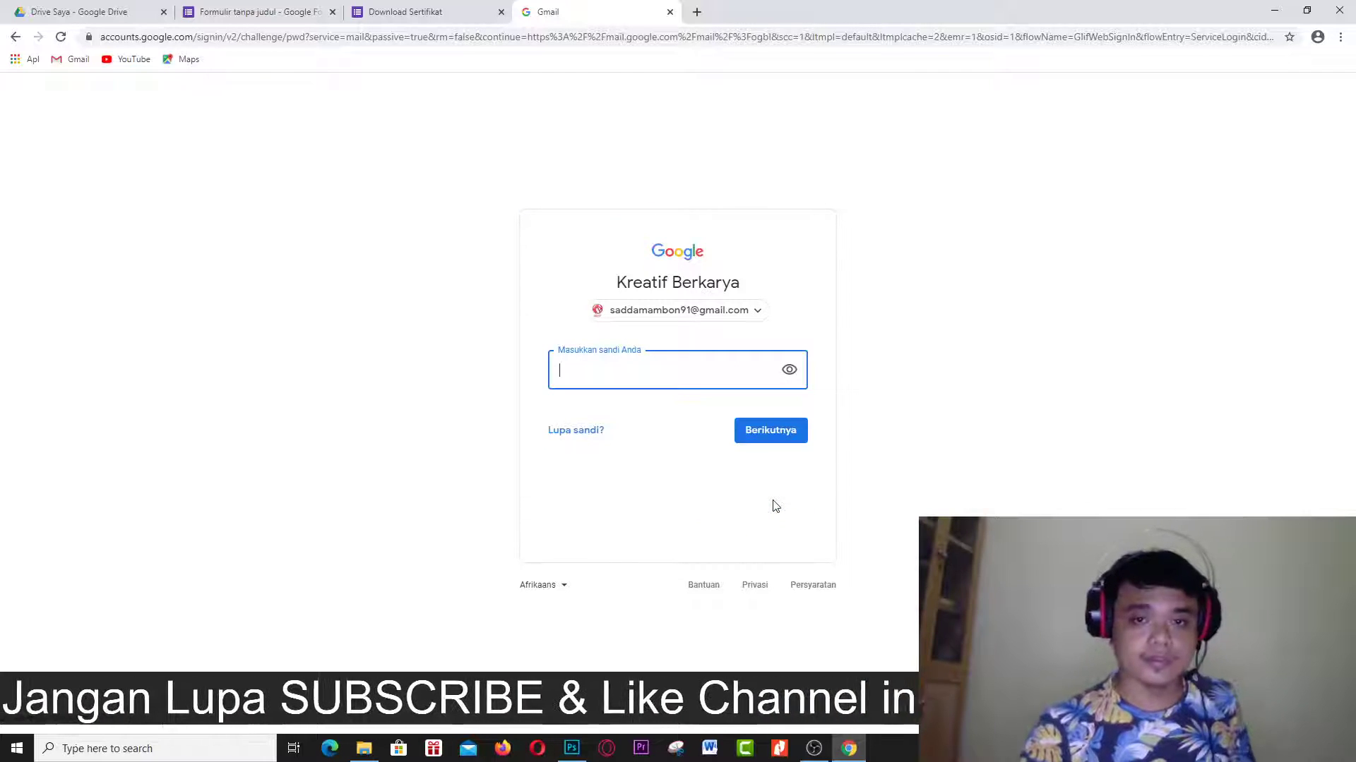
text(********)
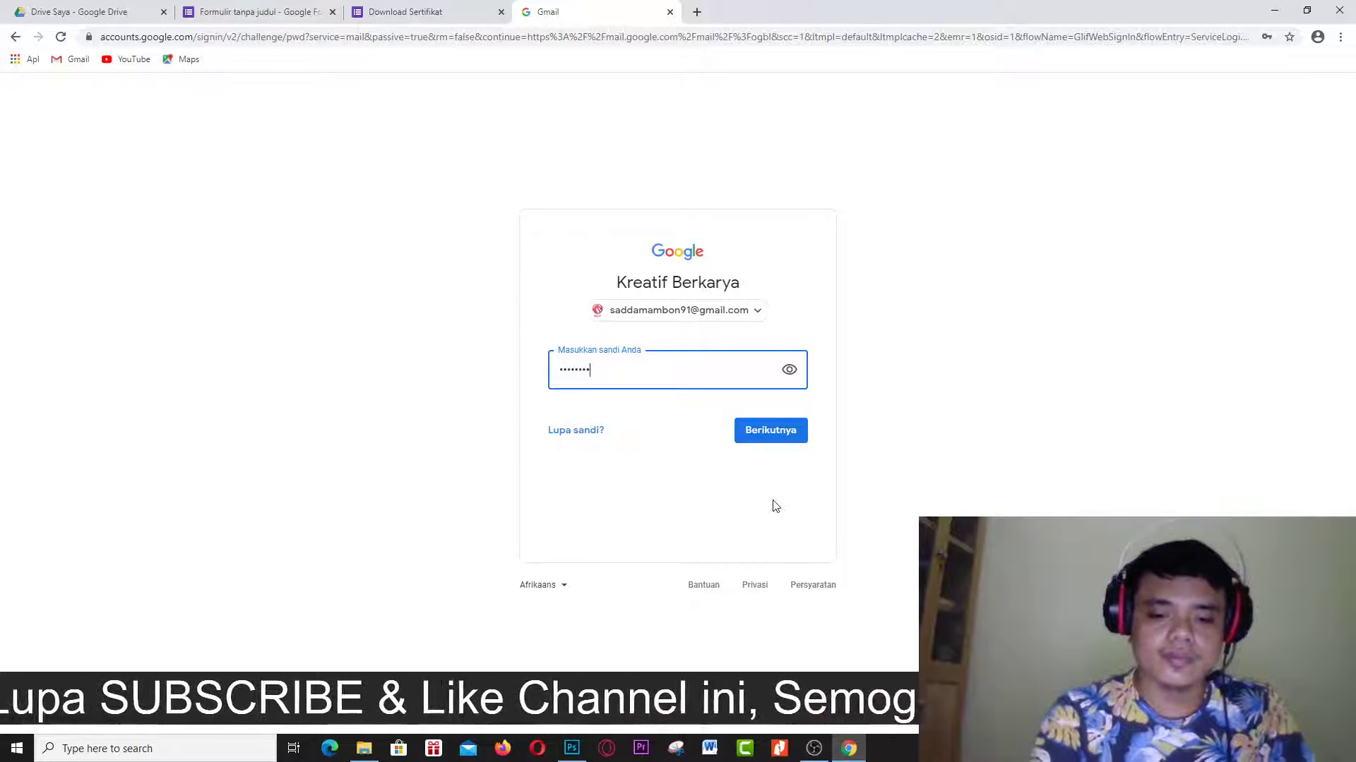
text(**)
key(Return)
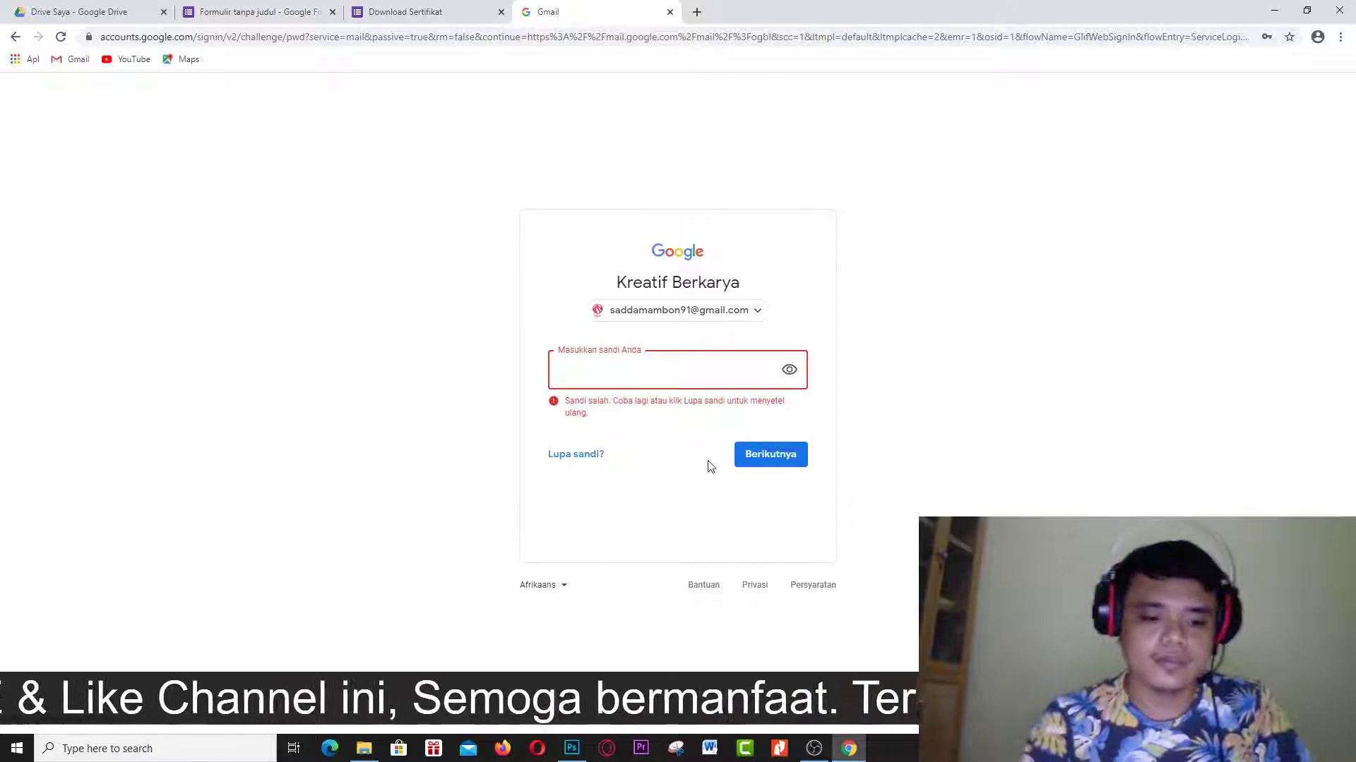
text(*********)
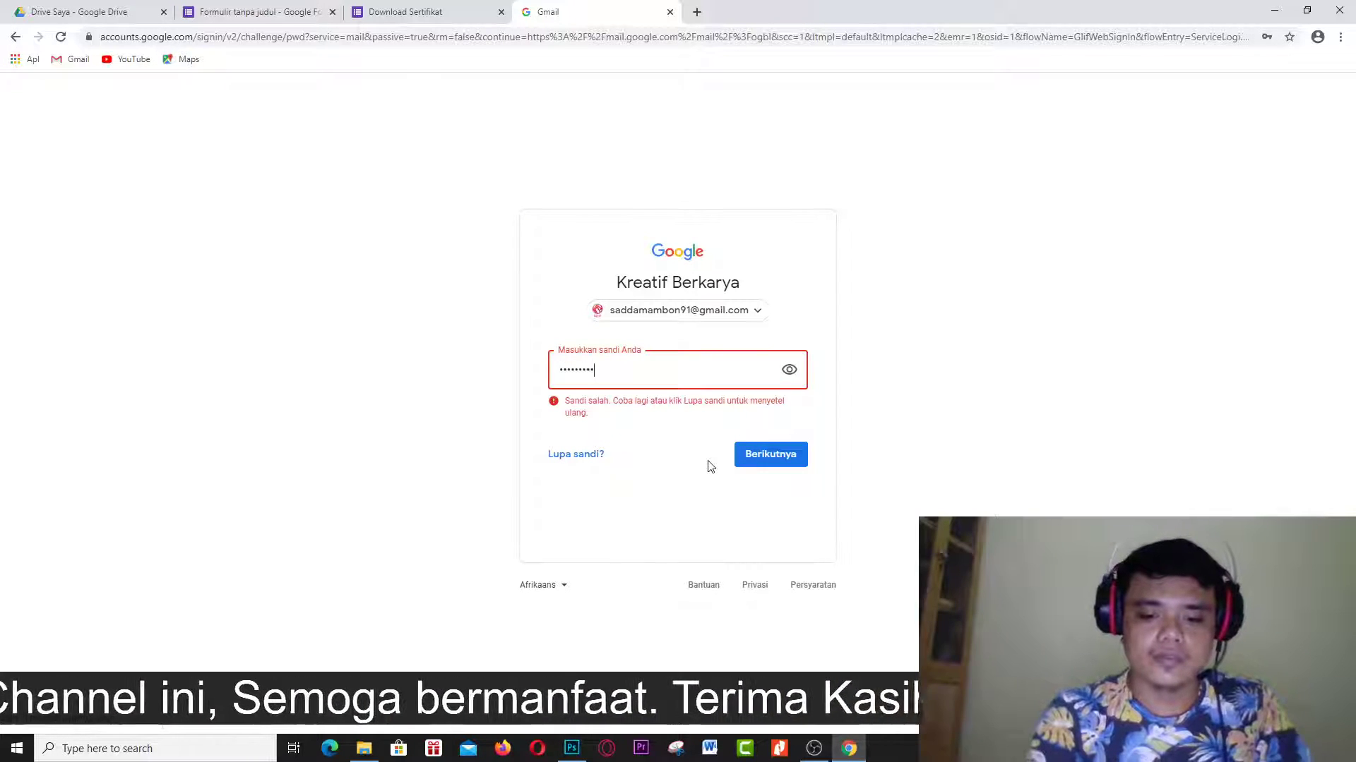
text(**)
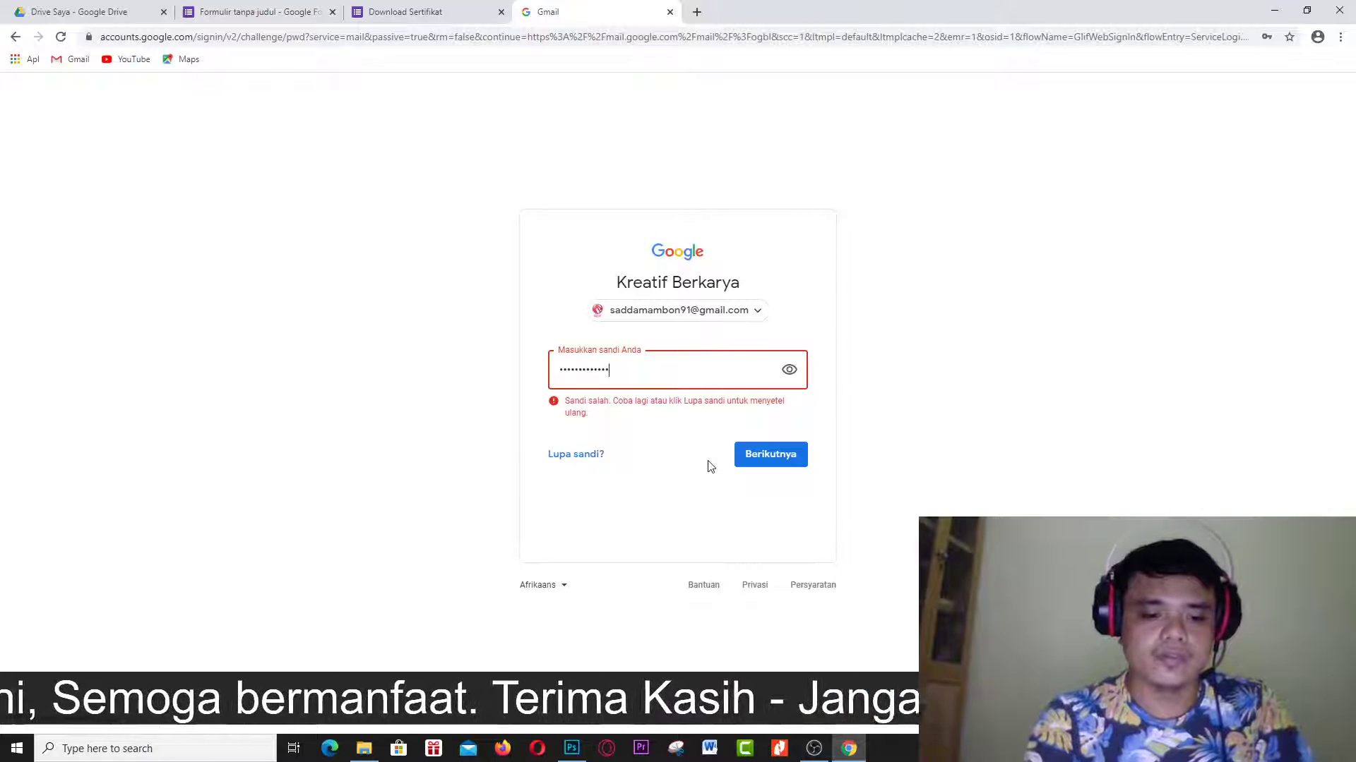
key(Return)
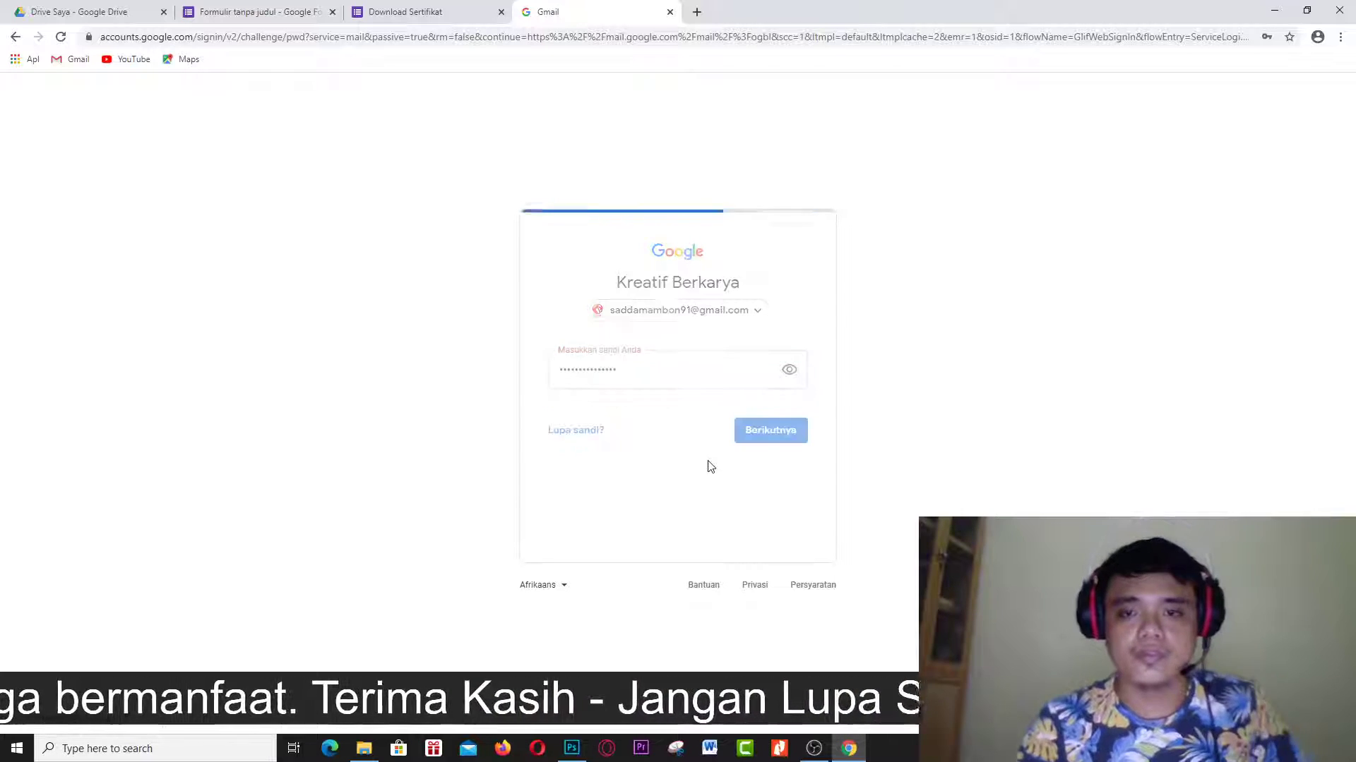
text(**)
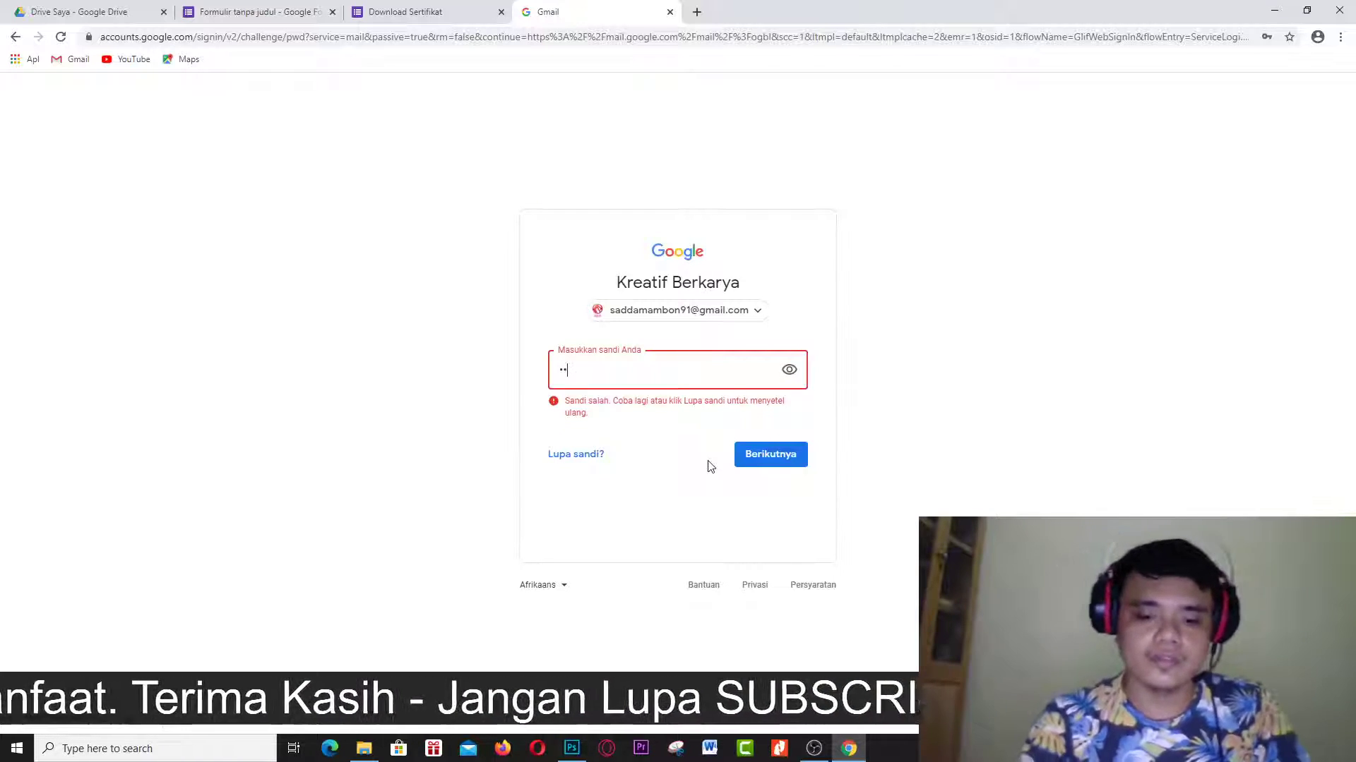
text(******)
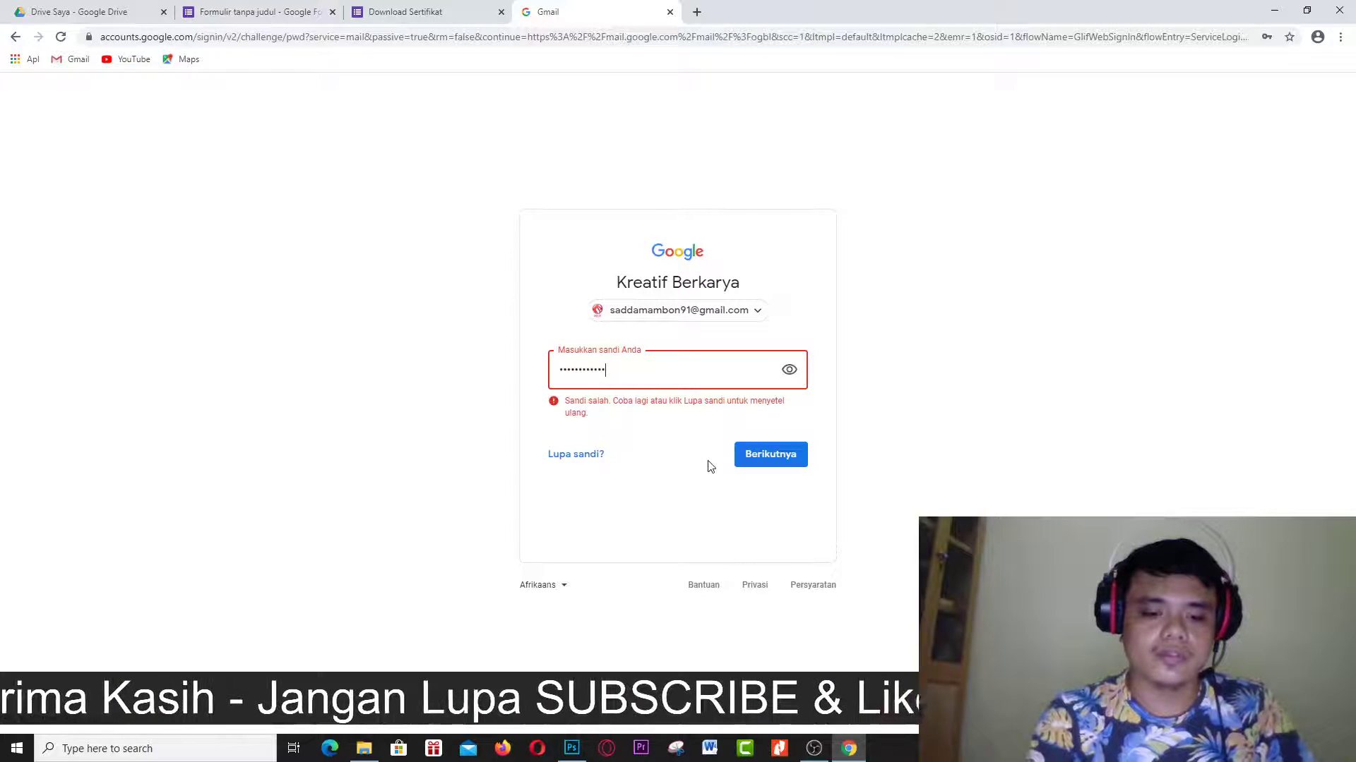
text(*)
key(Return)
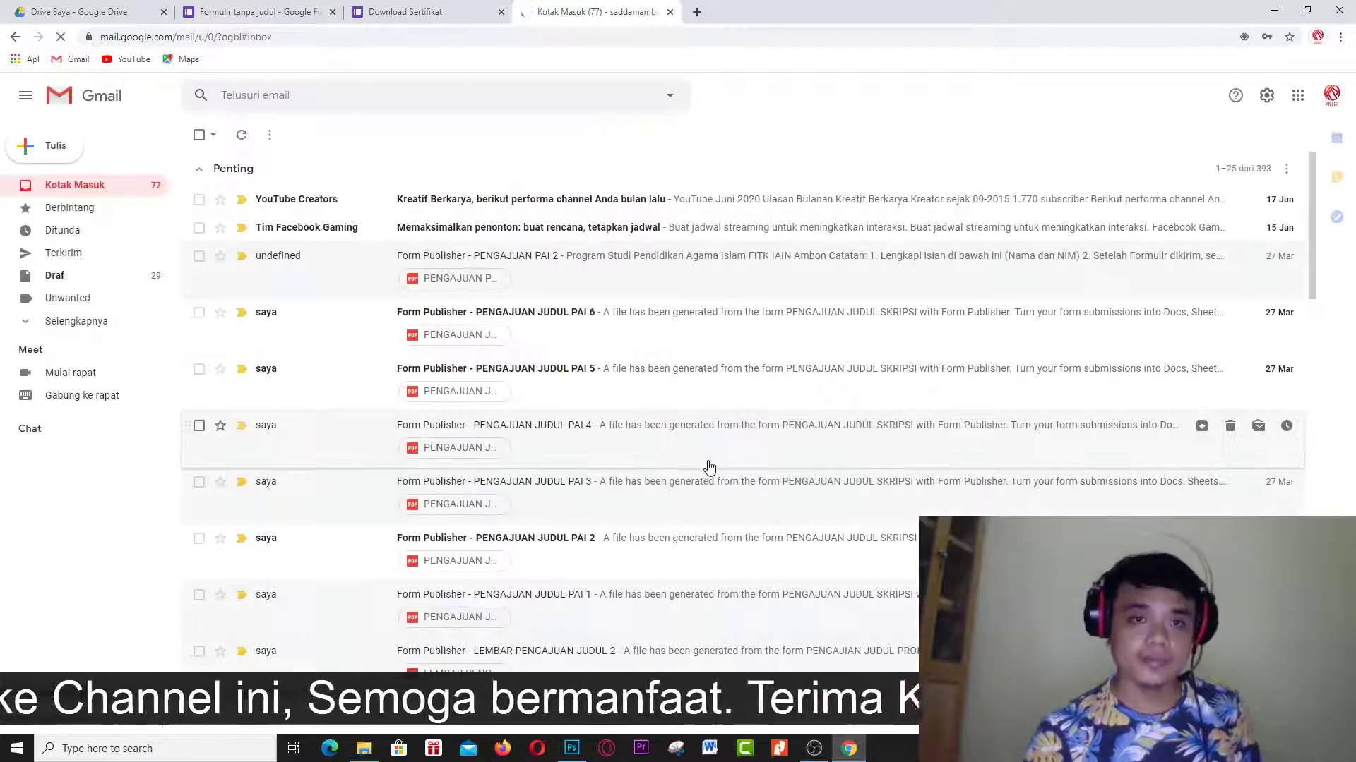
Refresh the inbox, check the Spam folder for the certificate email, then return to the form editor.
scroll(710, 467, down, 10)
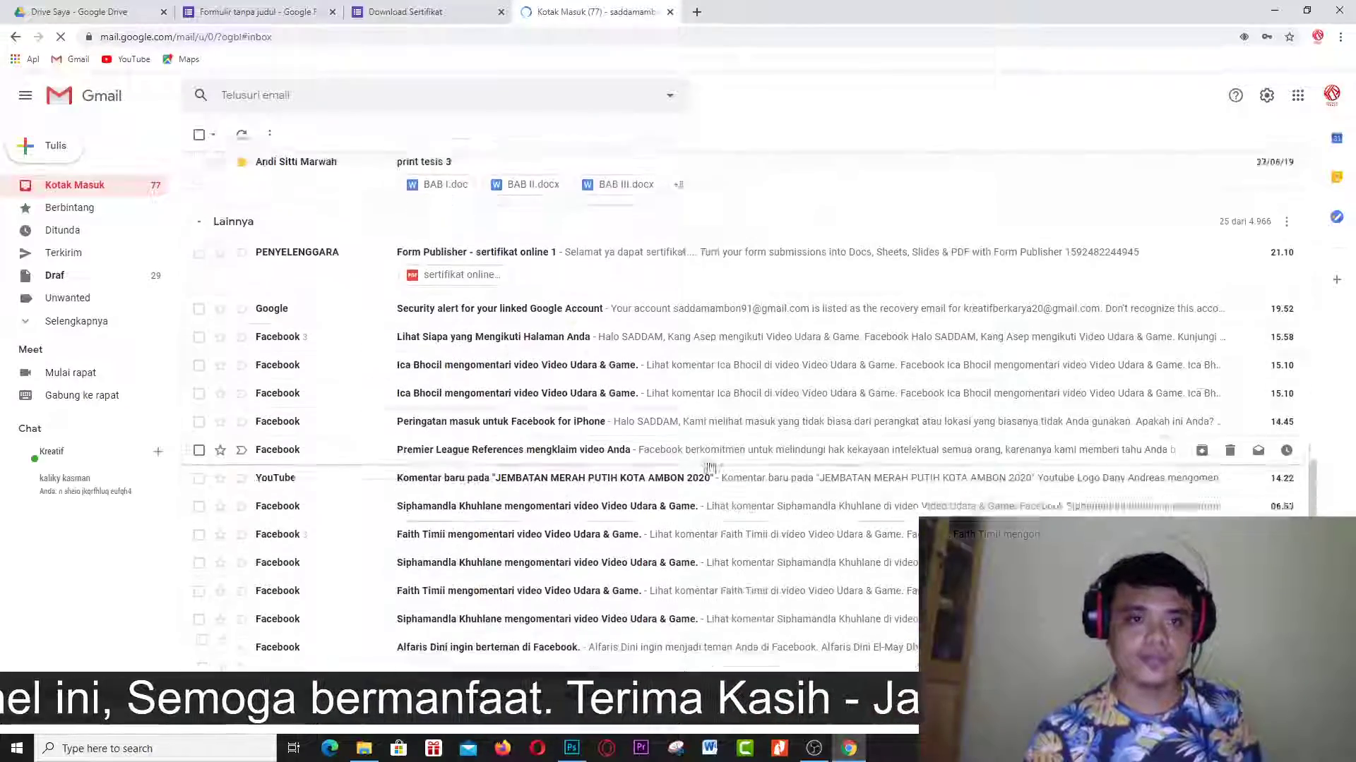
scroll(709, 467, up, 10)
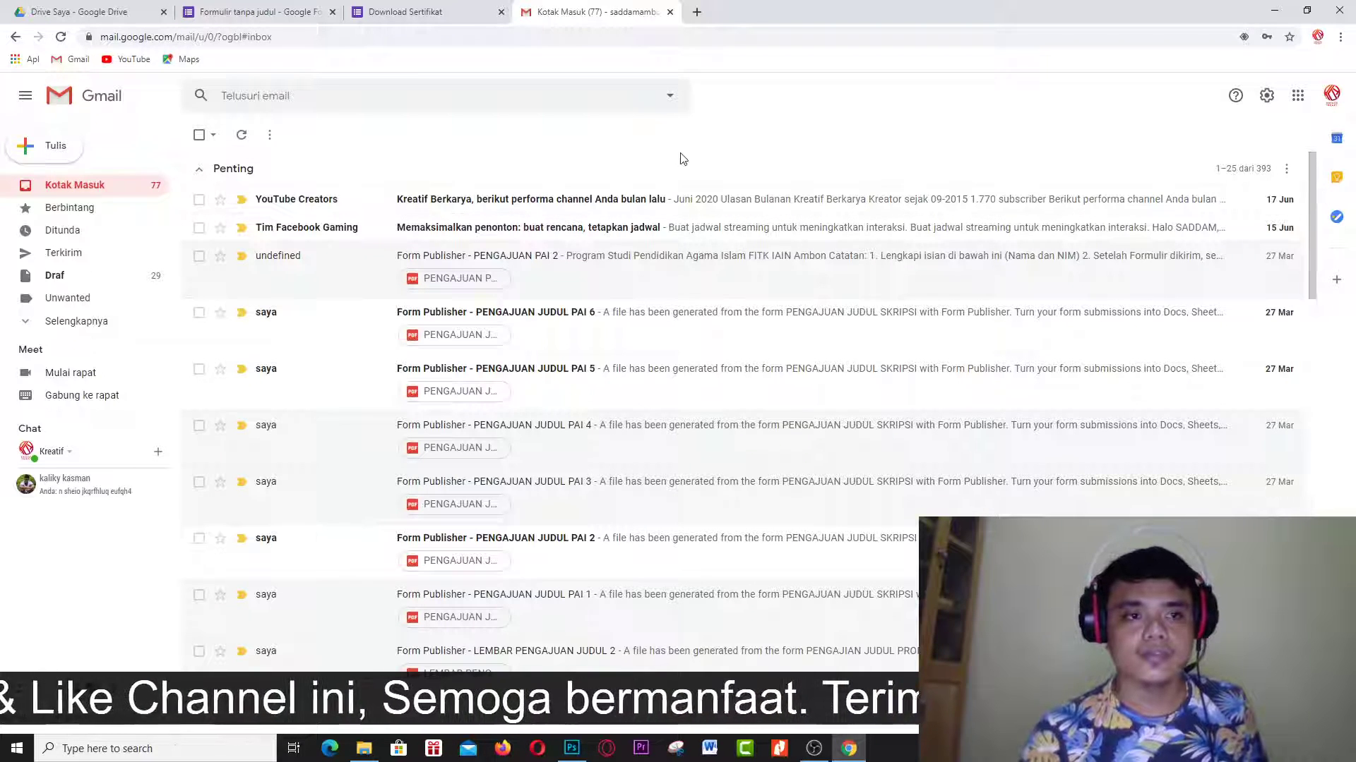
click(103, 189)
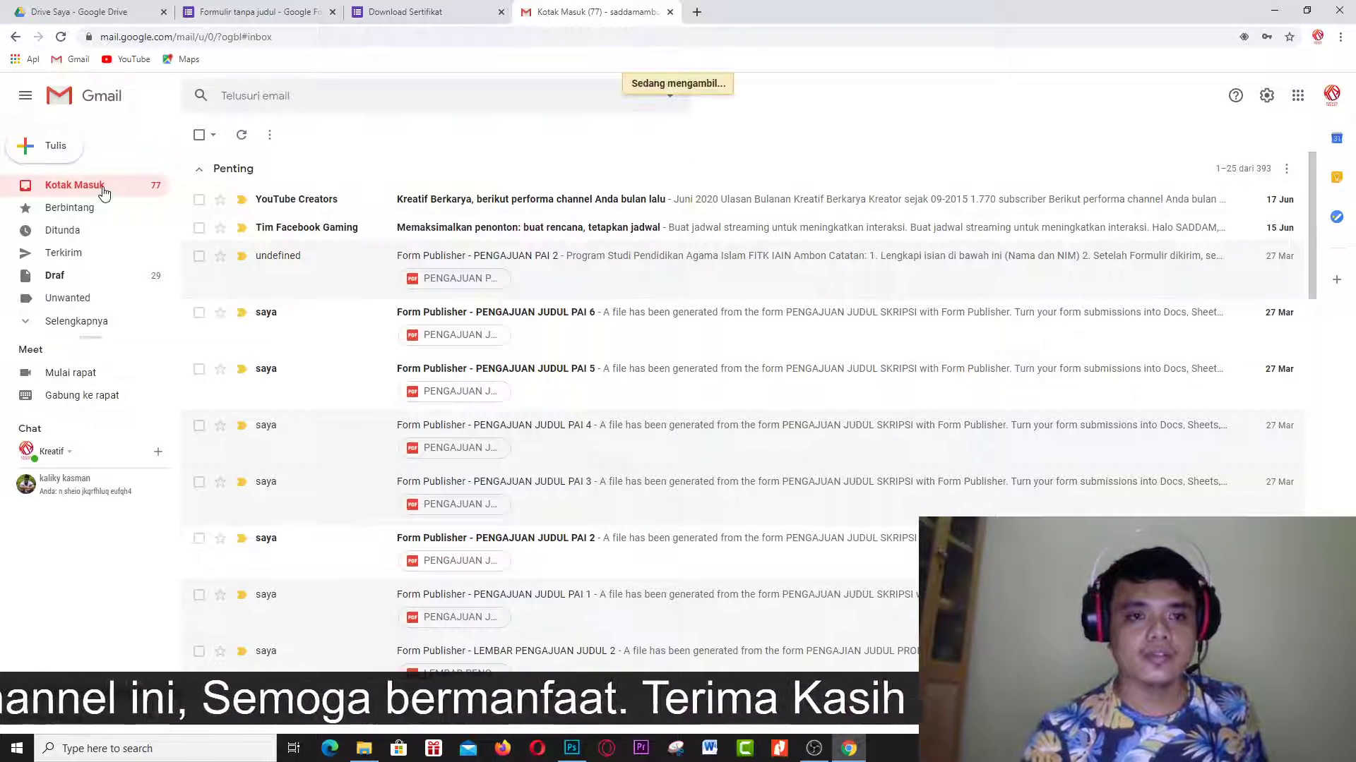
click(74, 322)
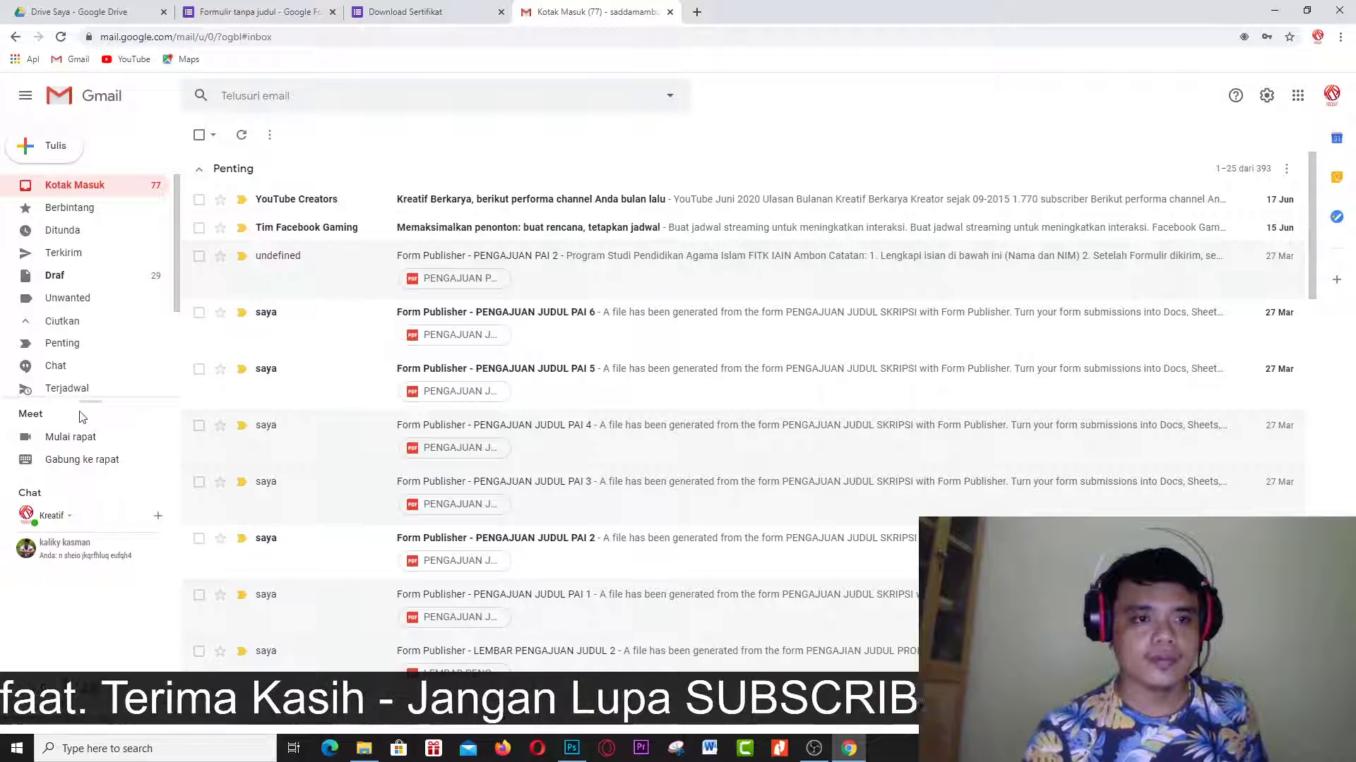
scroll(85, 317, down, 2)
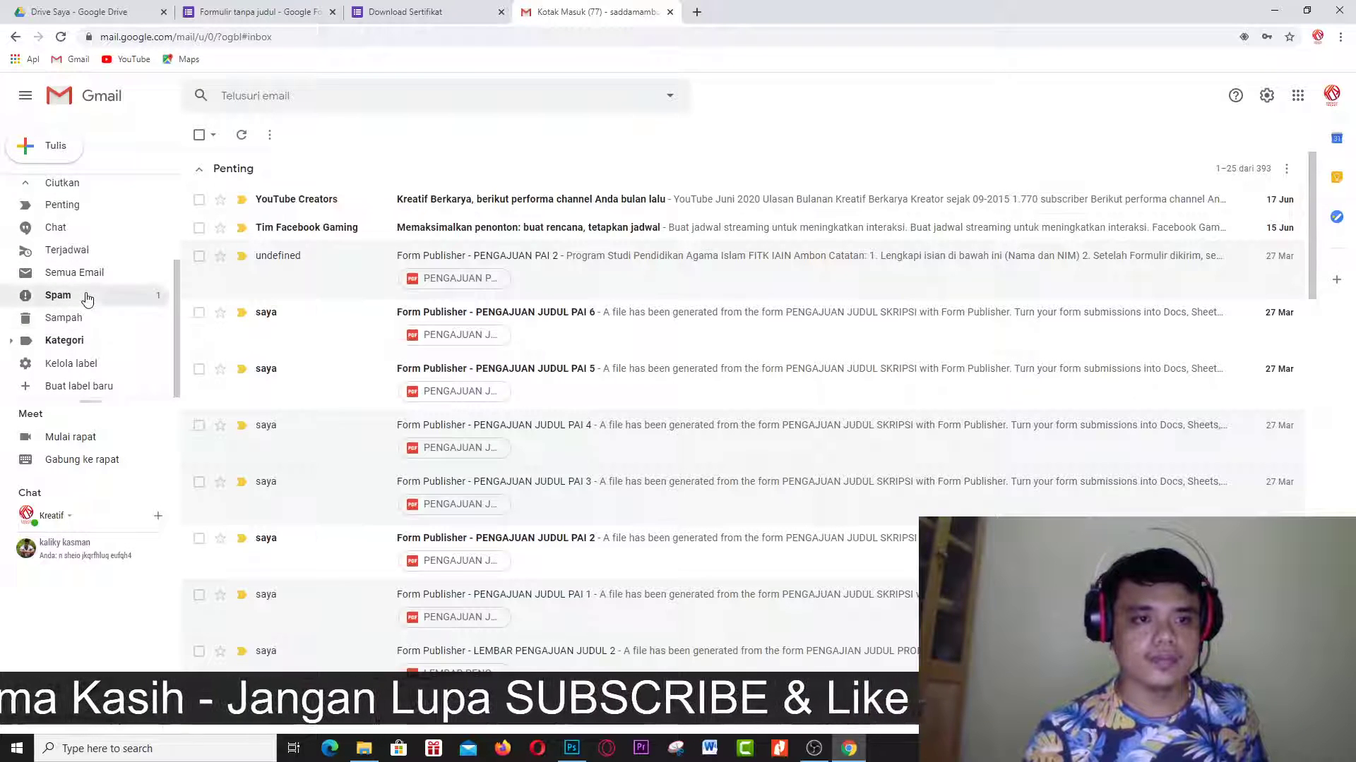
click(87, 297)
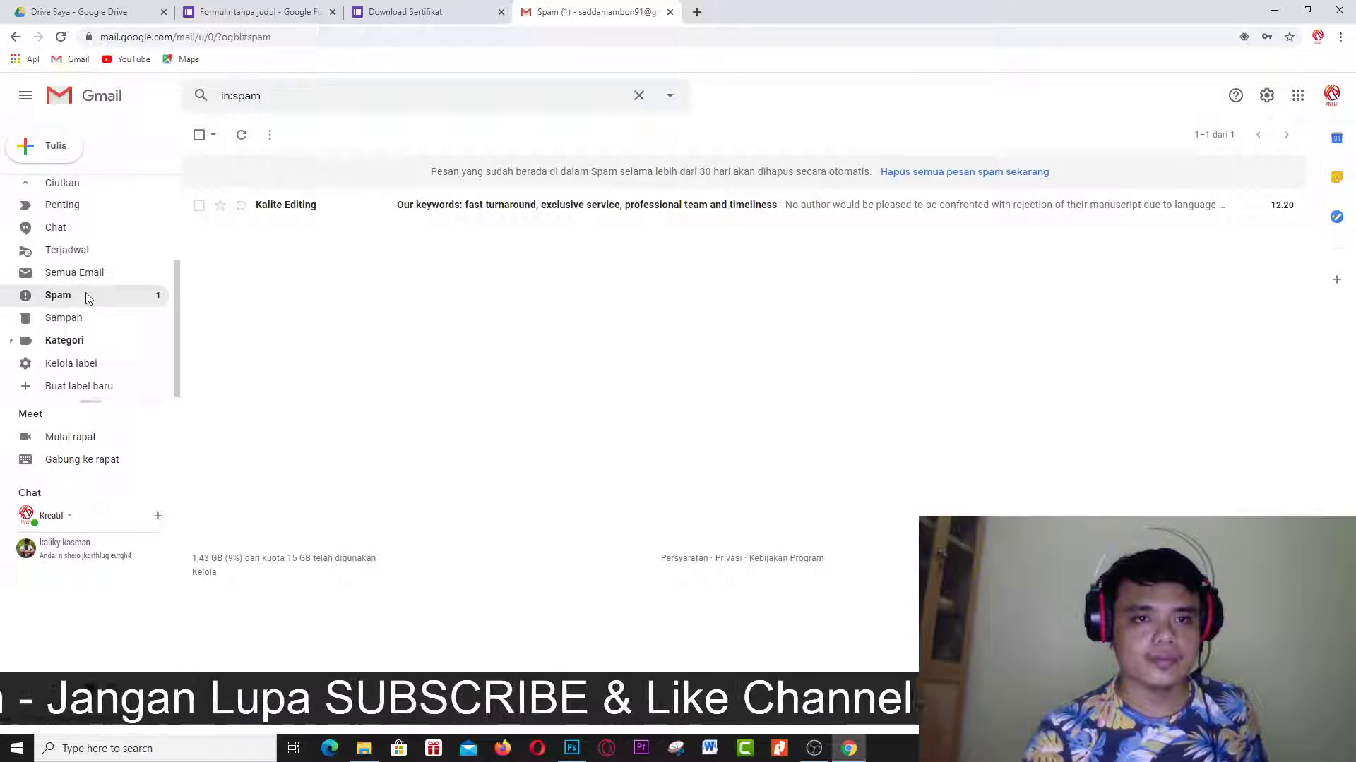
scroll(87, 294, up, 2)
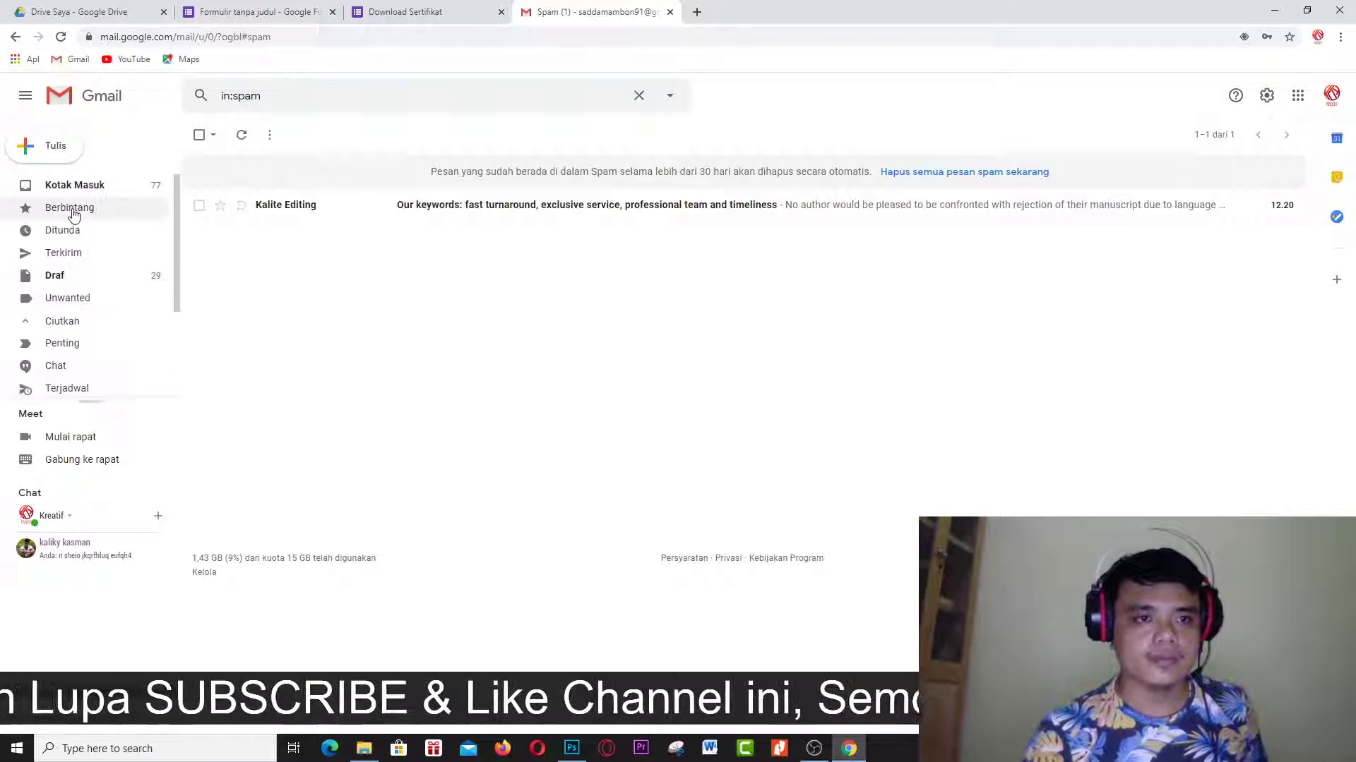
click(73, 185)
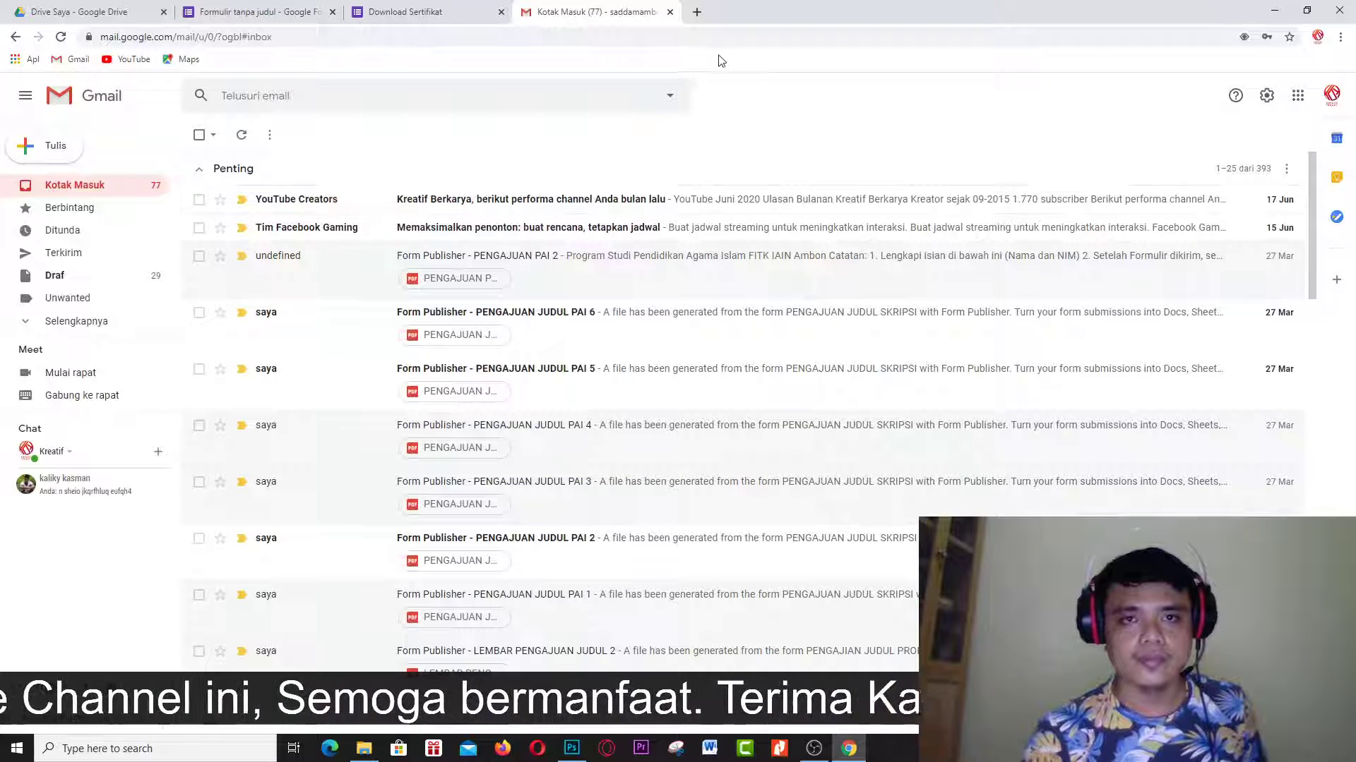
click(451, 9)
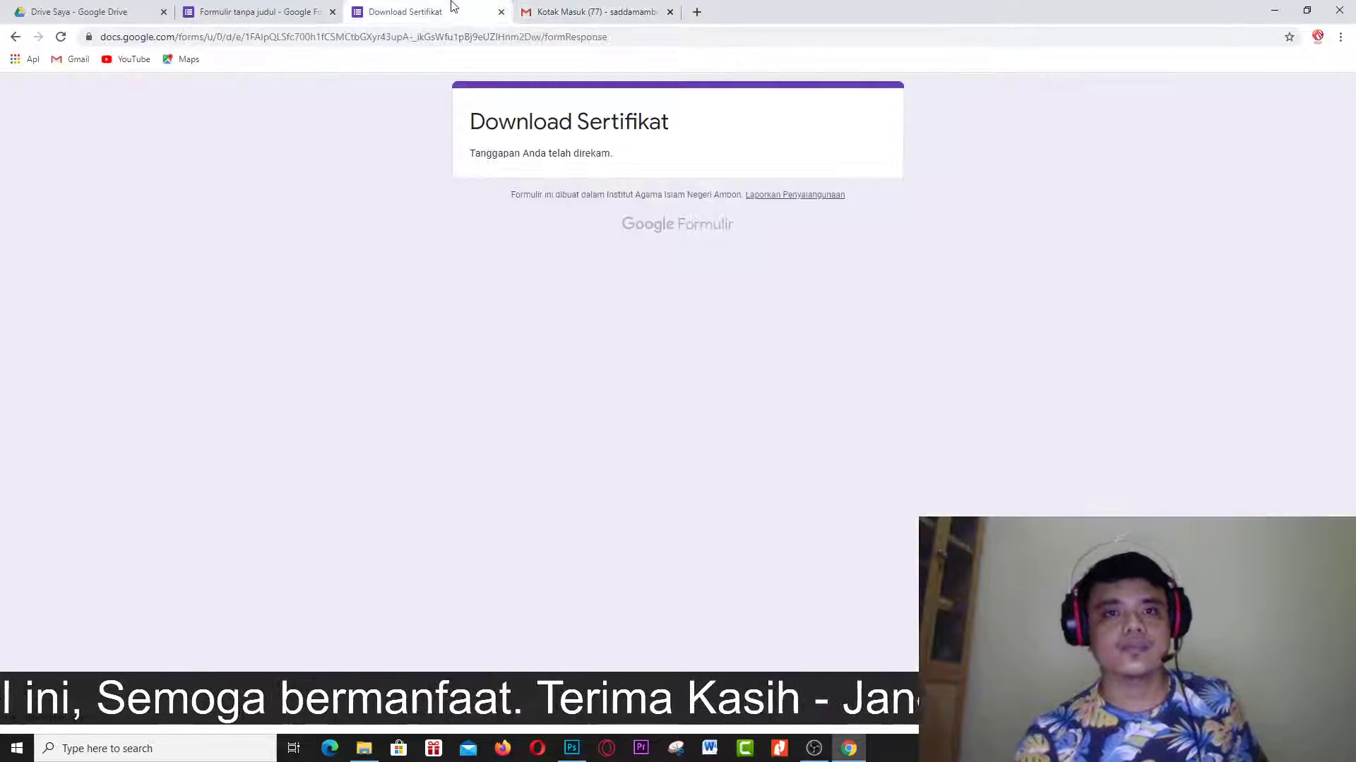
click(275, 8)
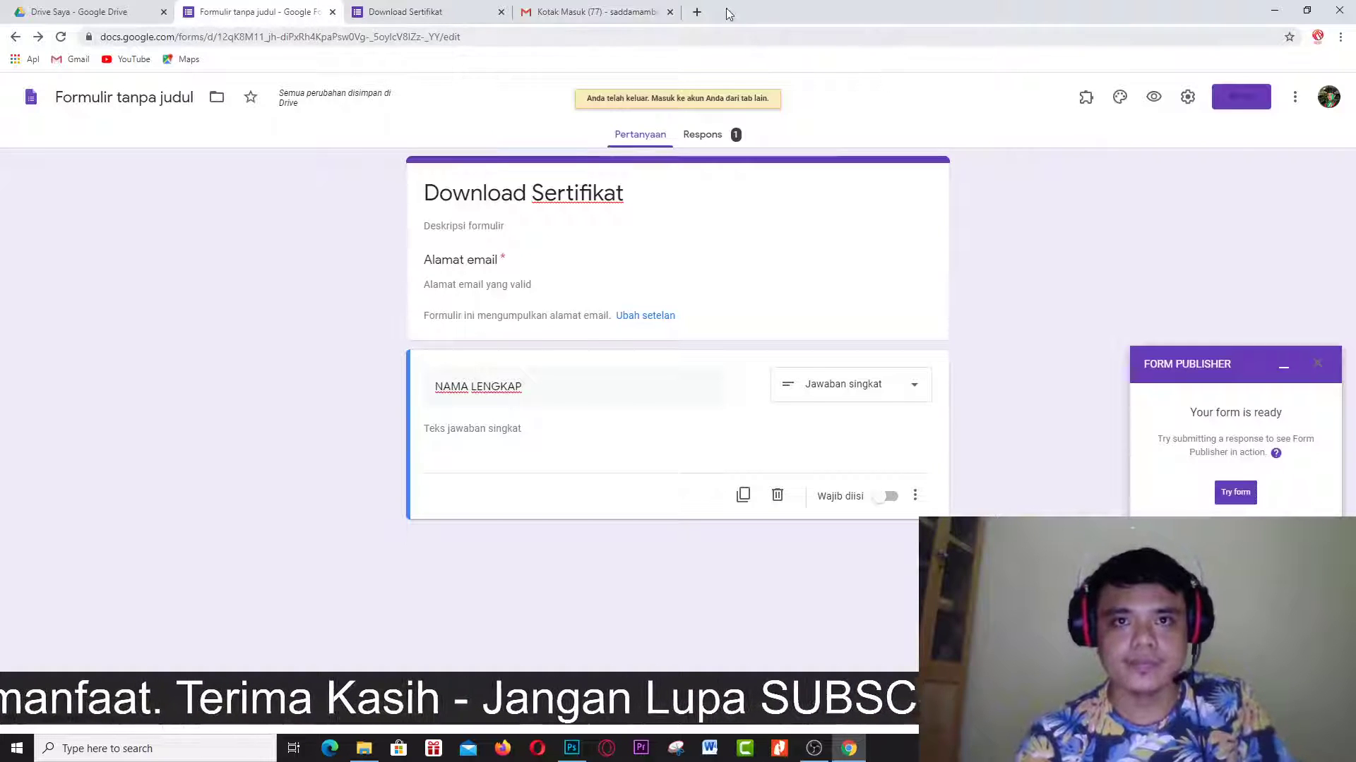
Open the form's short forms.gle link in a new browser tab.
click(697, 12)
click(698, 37)
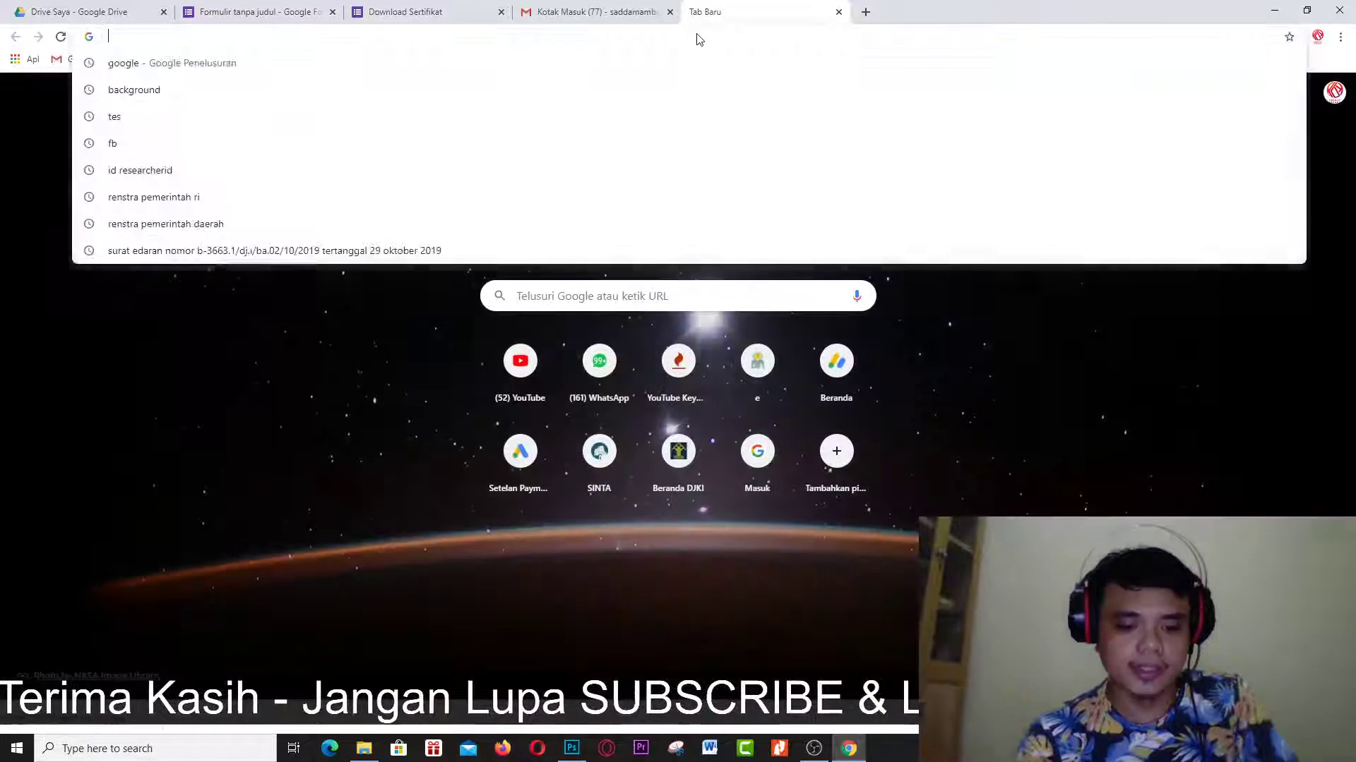
text(https://forms.gle/3SSpSrtyPHx71JkdA)
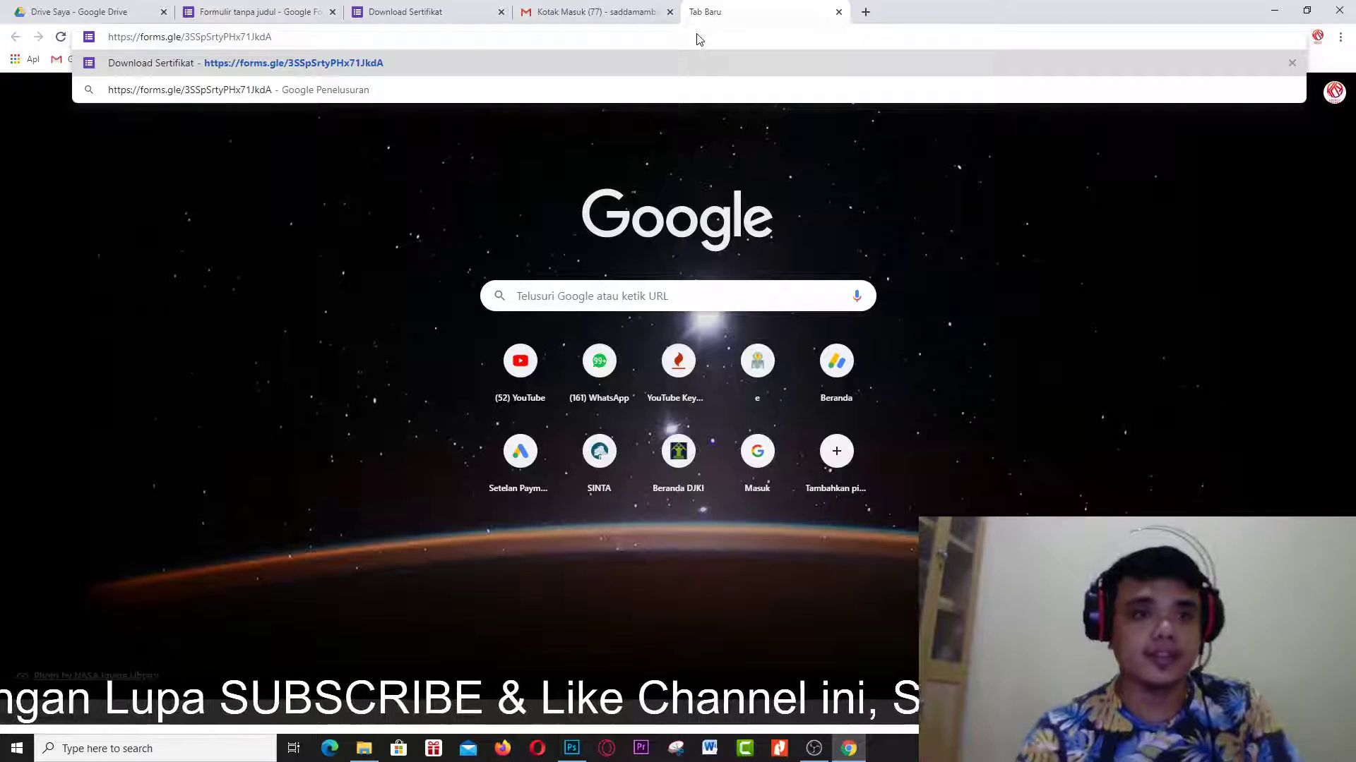
key(Return)
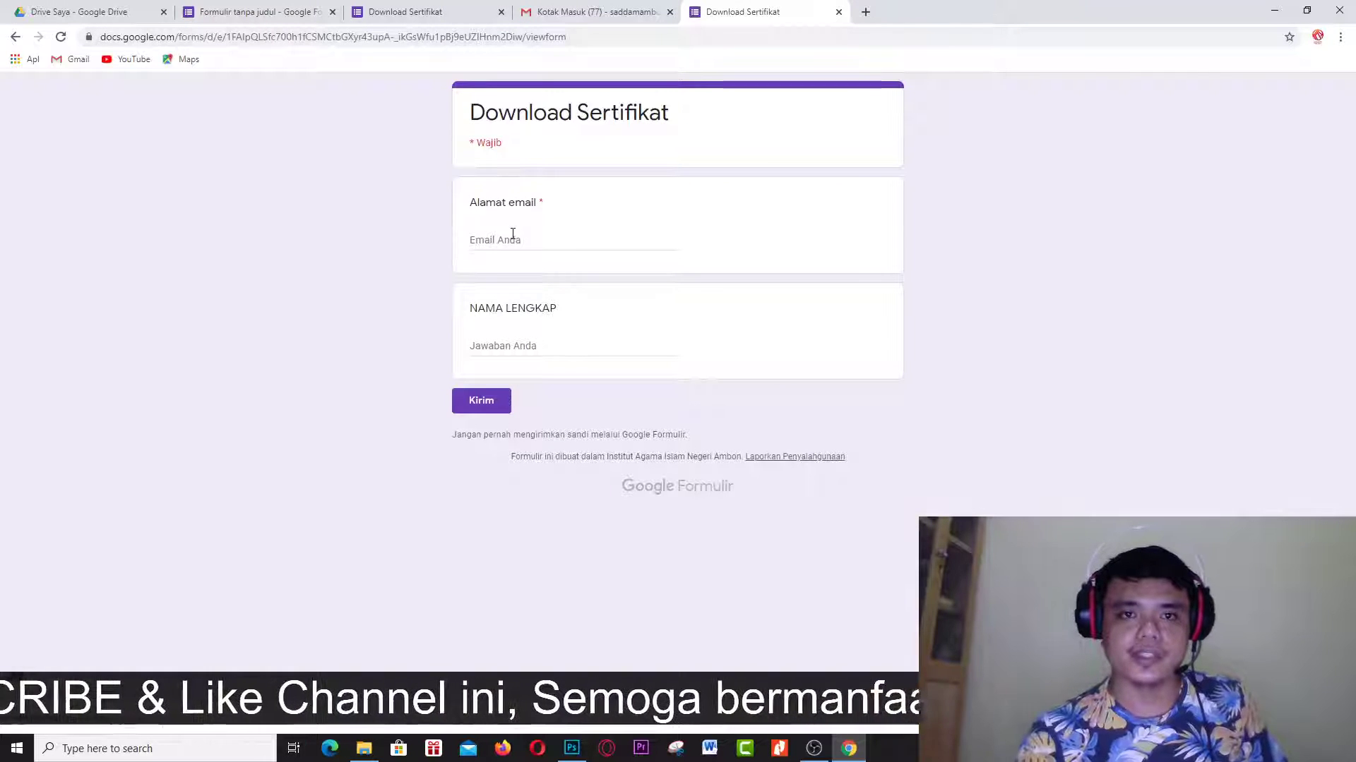
Enter the respondent's email address and full name, then submit the response.
click(512, 234)
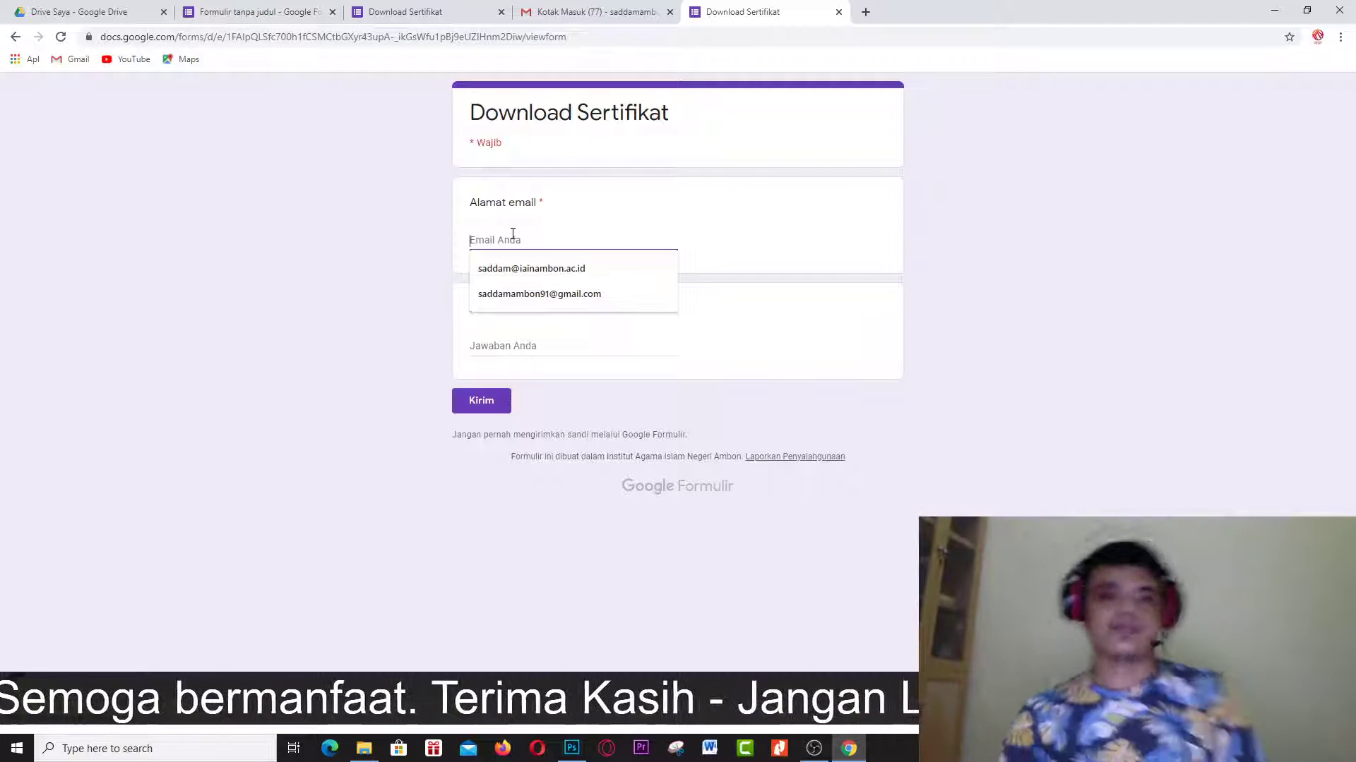
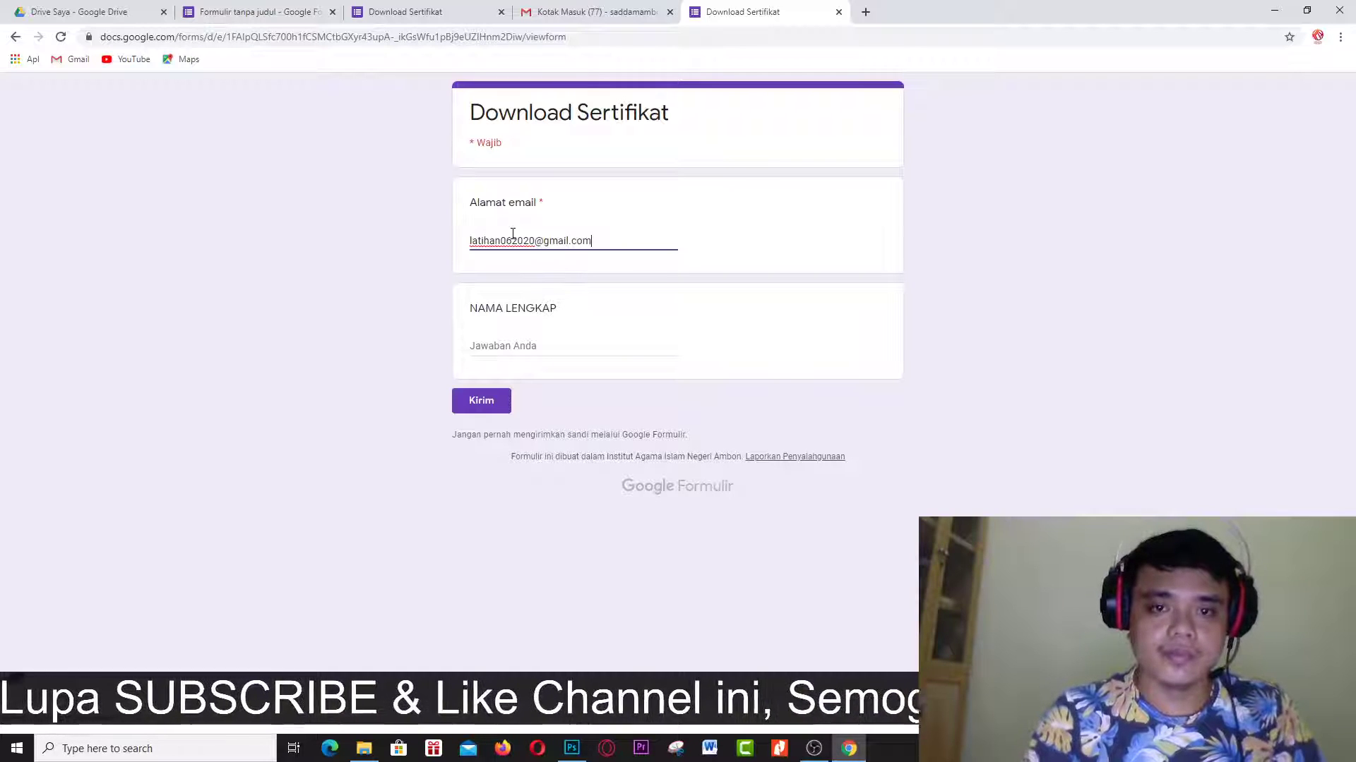
click(540, 346)
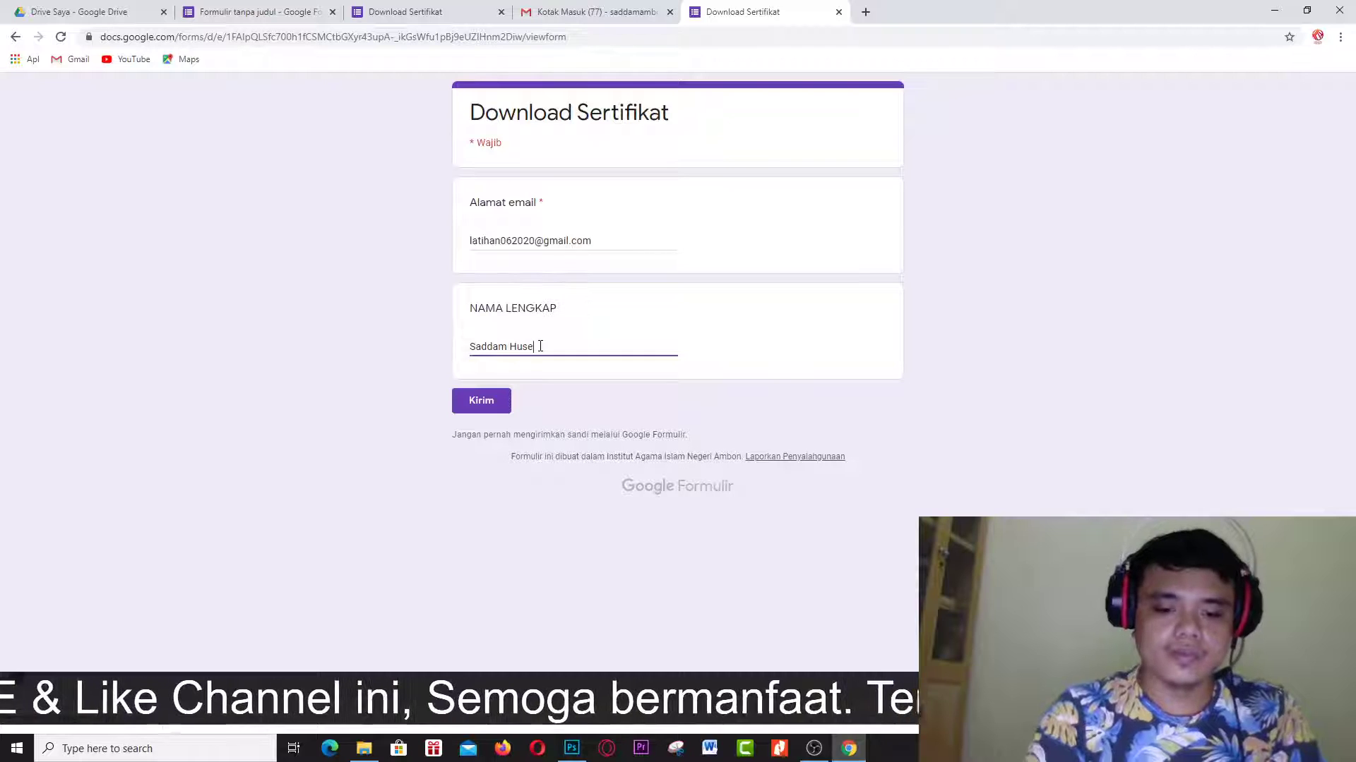
click(491, 408)
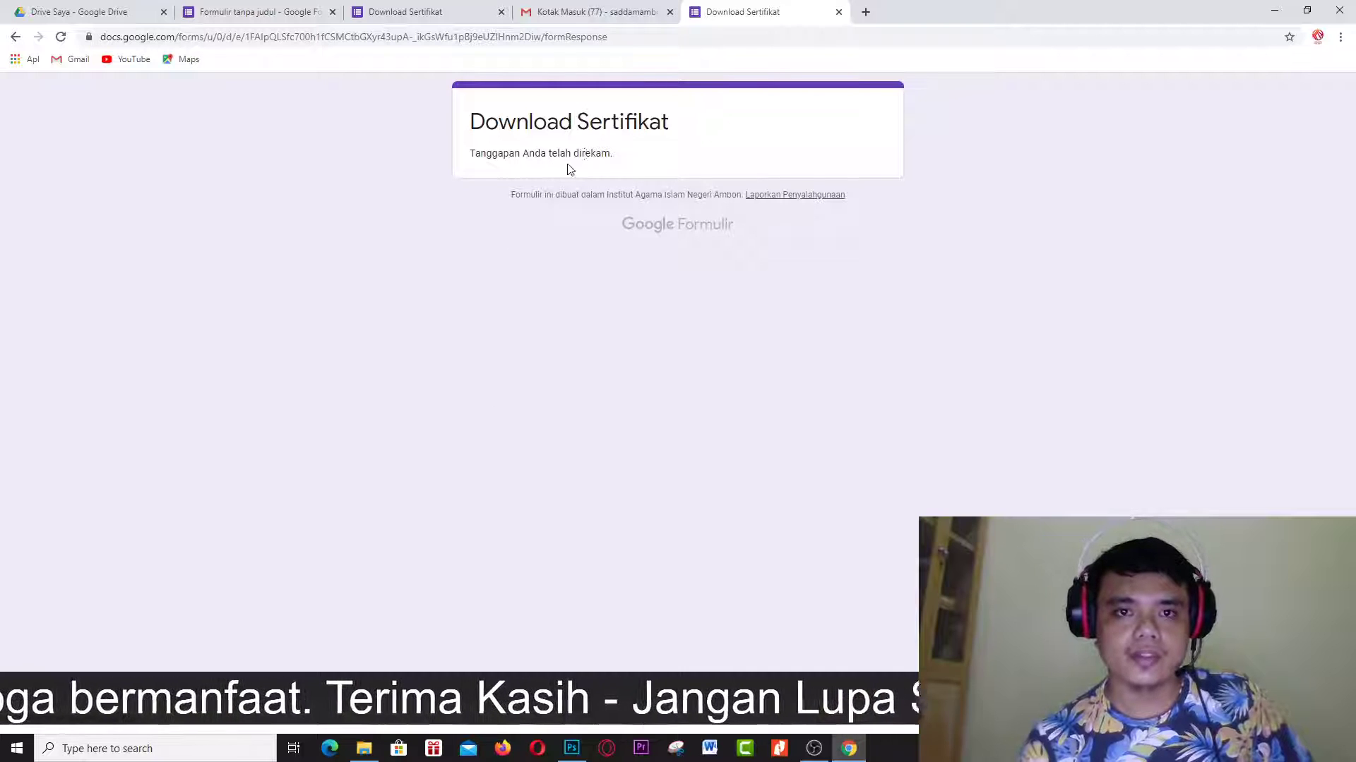
click(1317, 37)
Sign out of the current Google account and run a Google search for 'google'.
click(1197, 293)
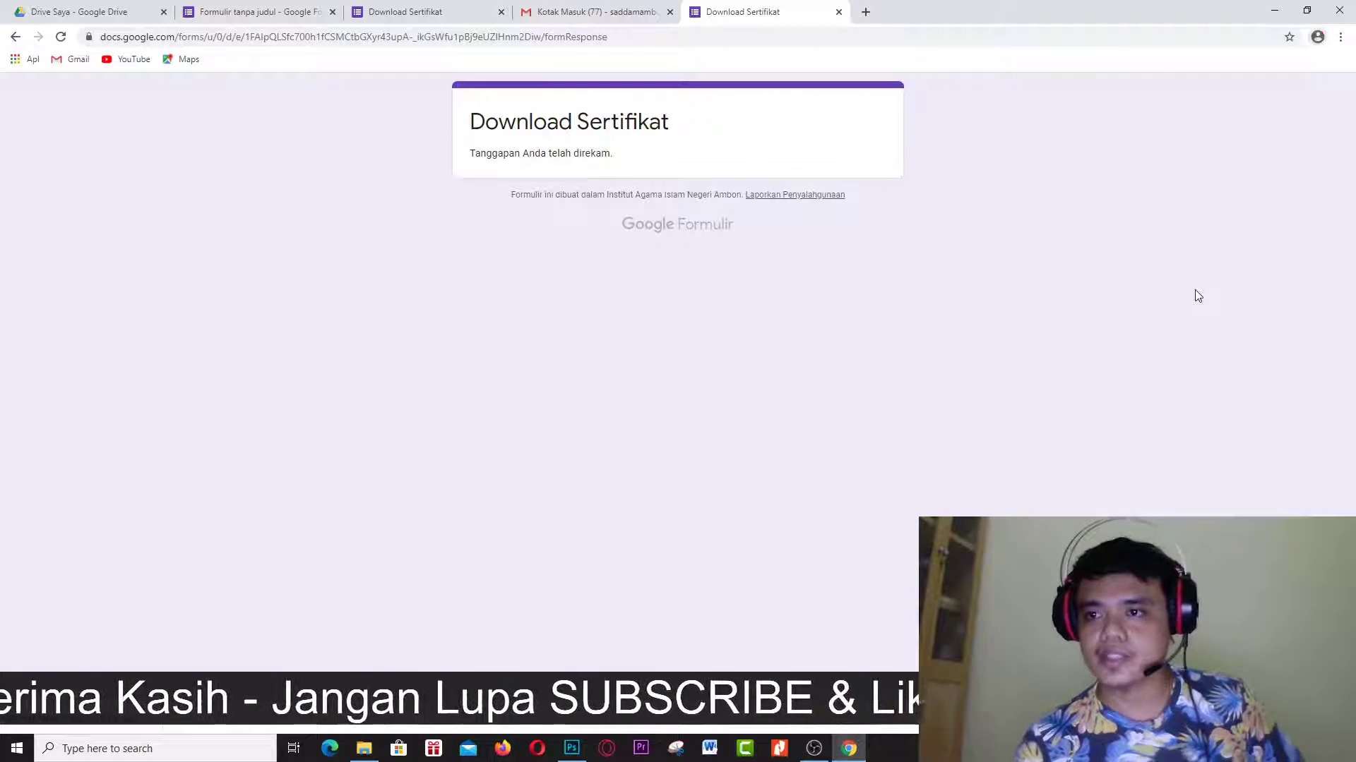
click(1317, 36)
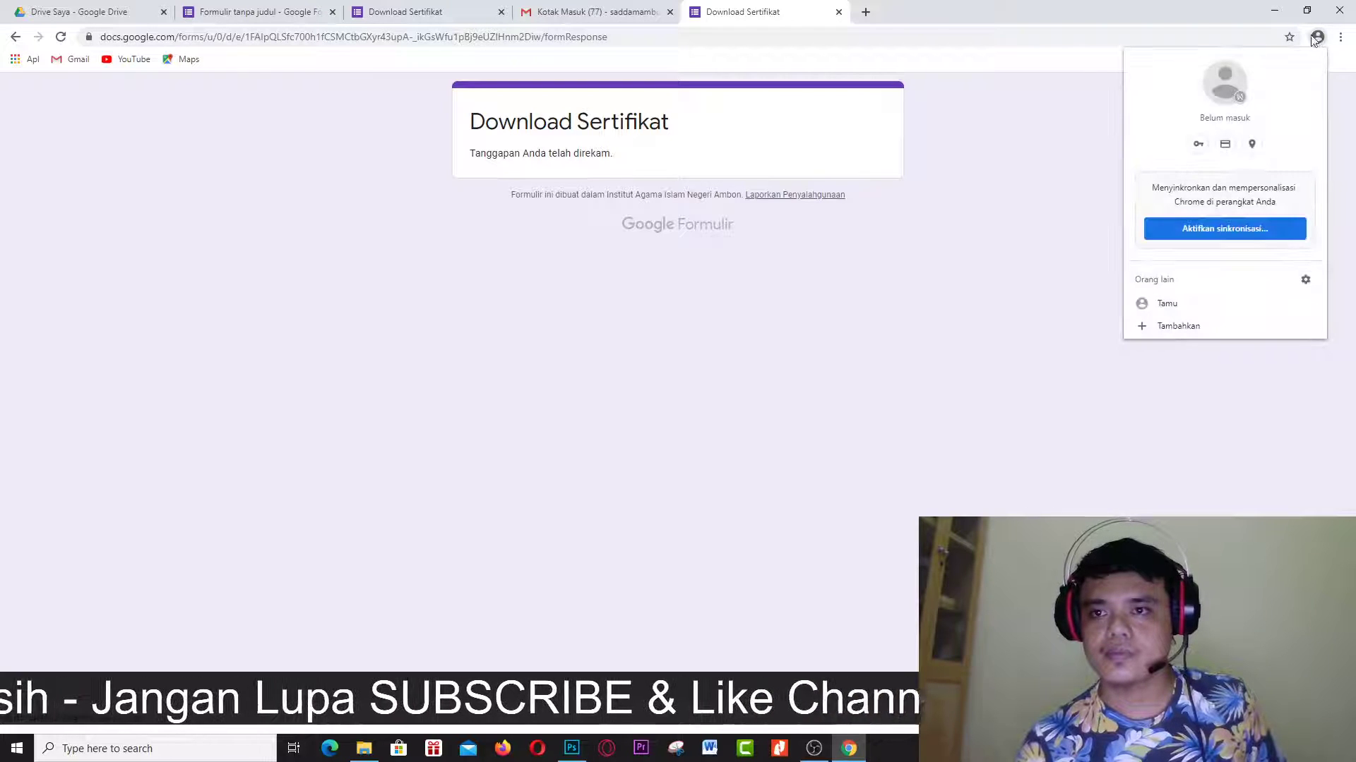
click(947, 37)
text(goog)
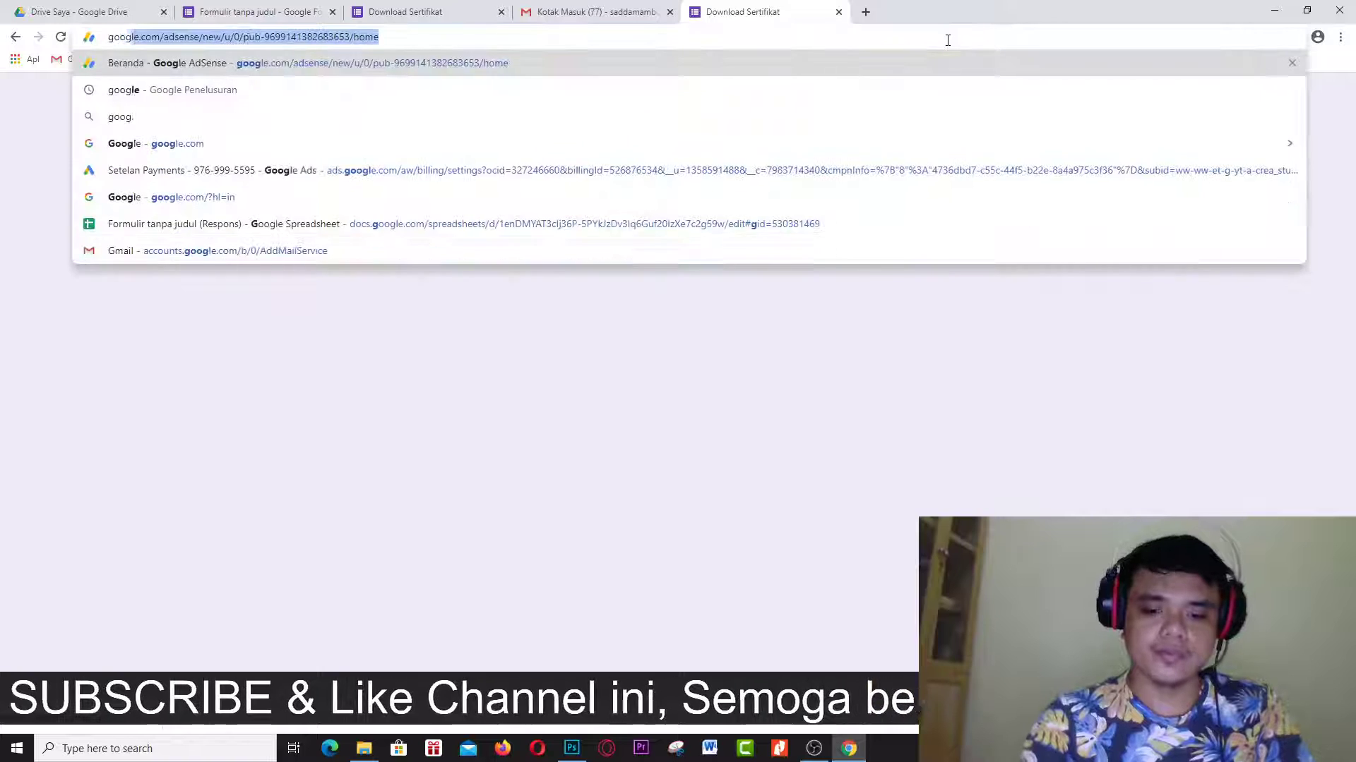
text(le)
key(Delete)
key(Return)
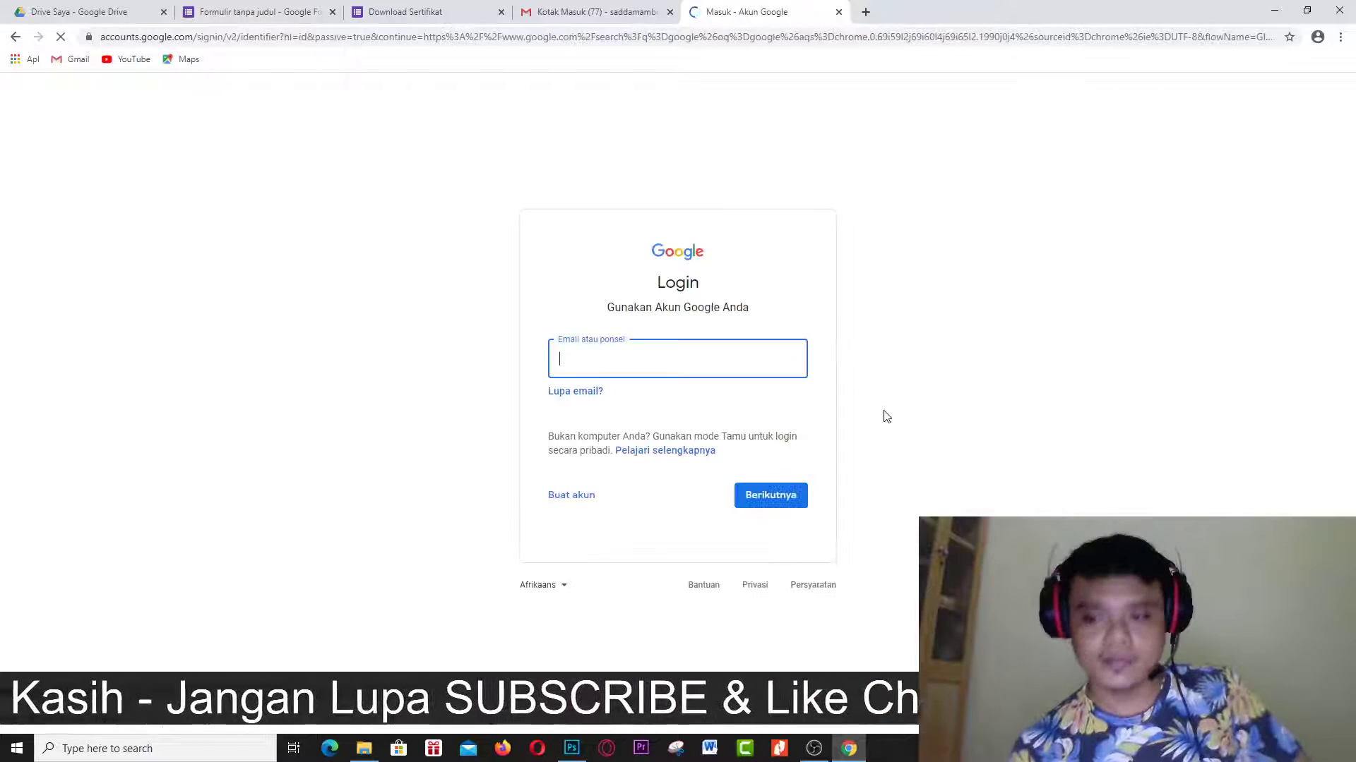
Sign in as the respondent using the saved email address and the account password.
click(676, 370)
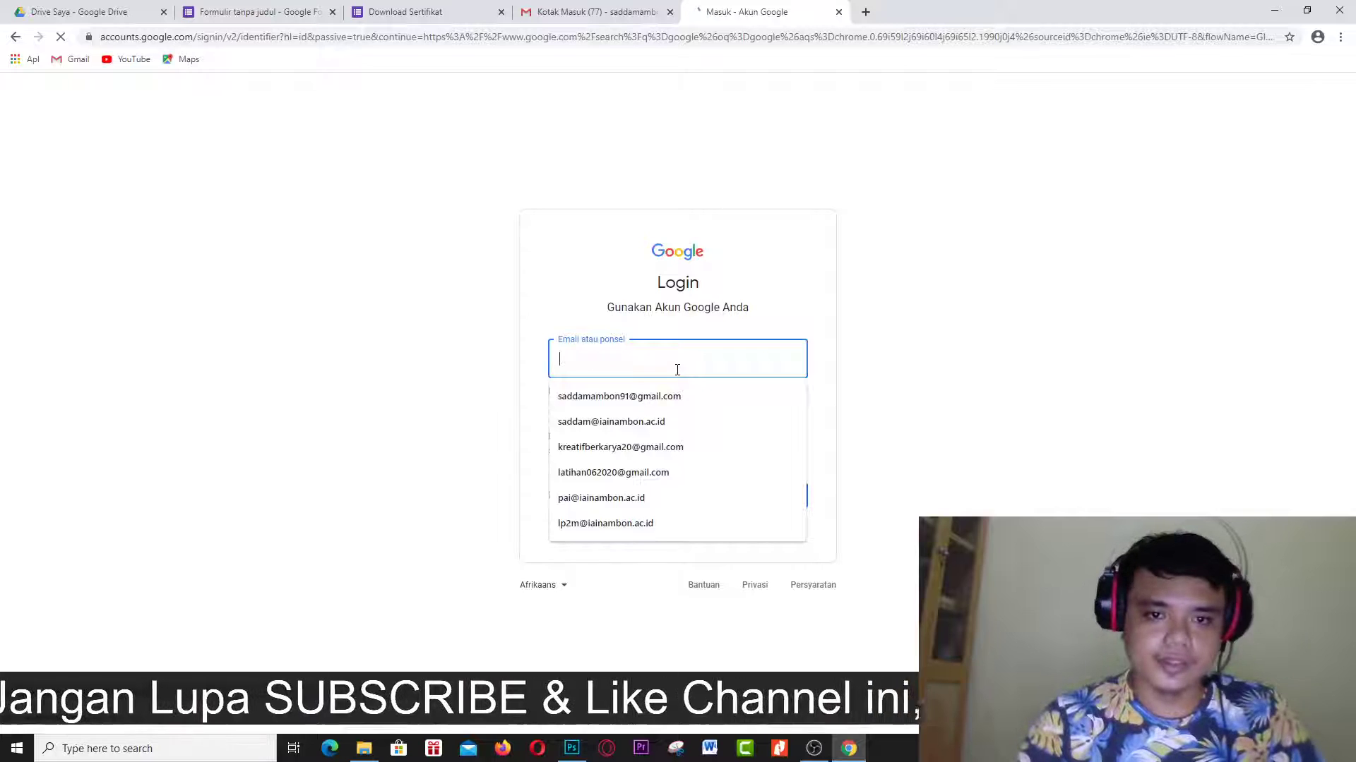
click(647, 473)
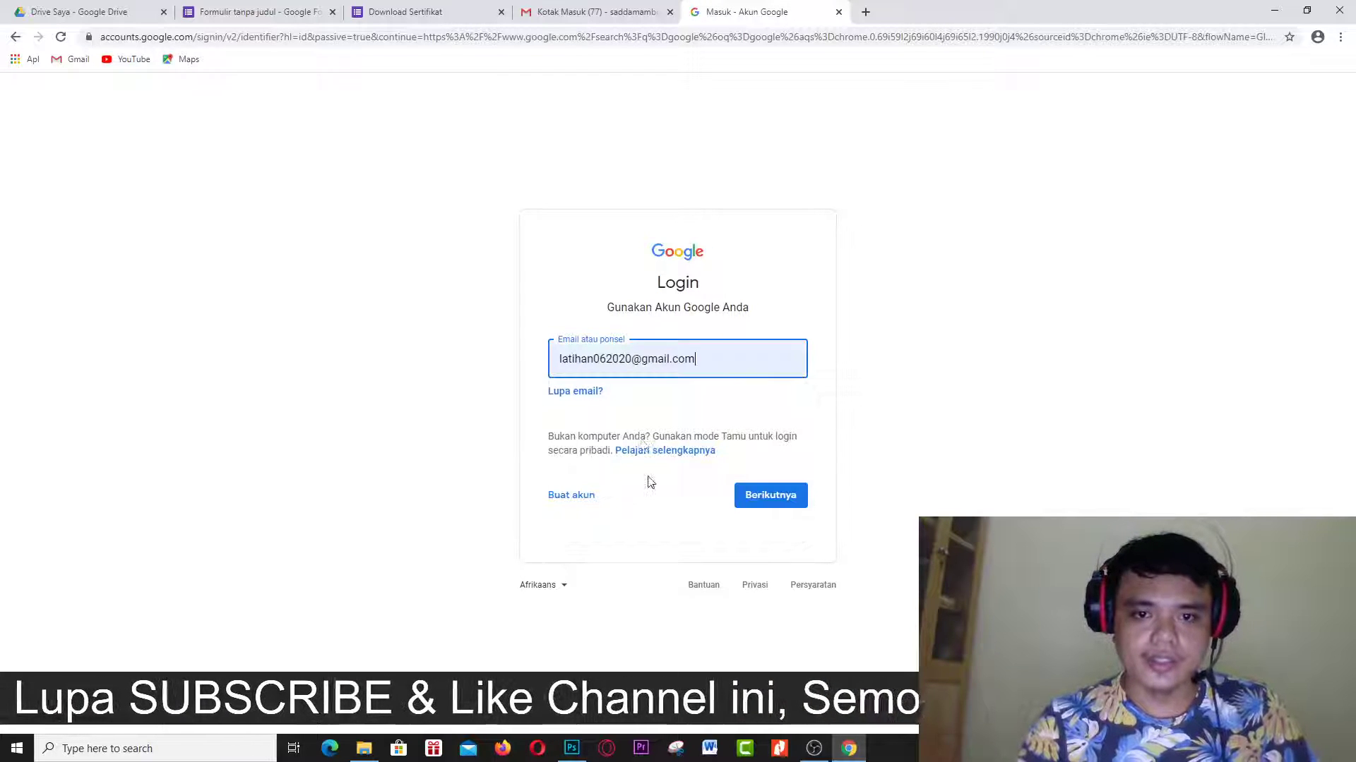
click(777, 493)
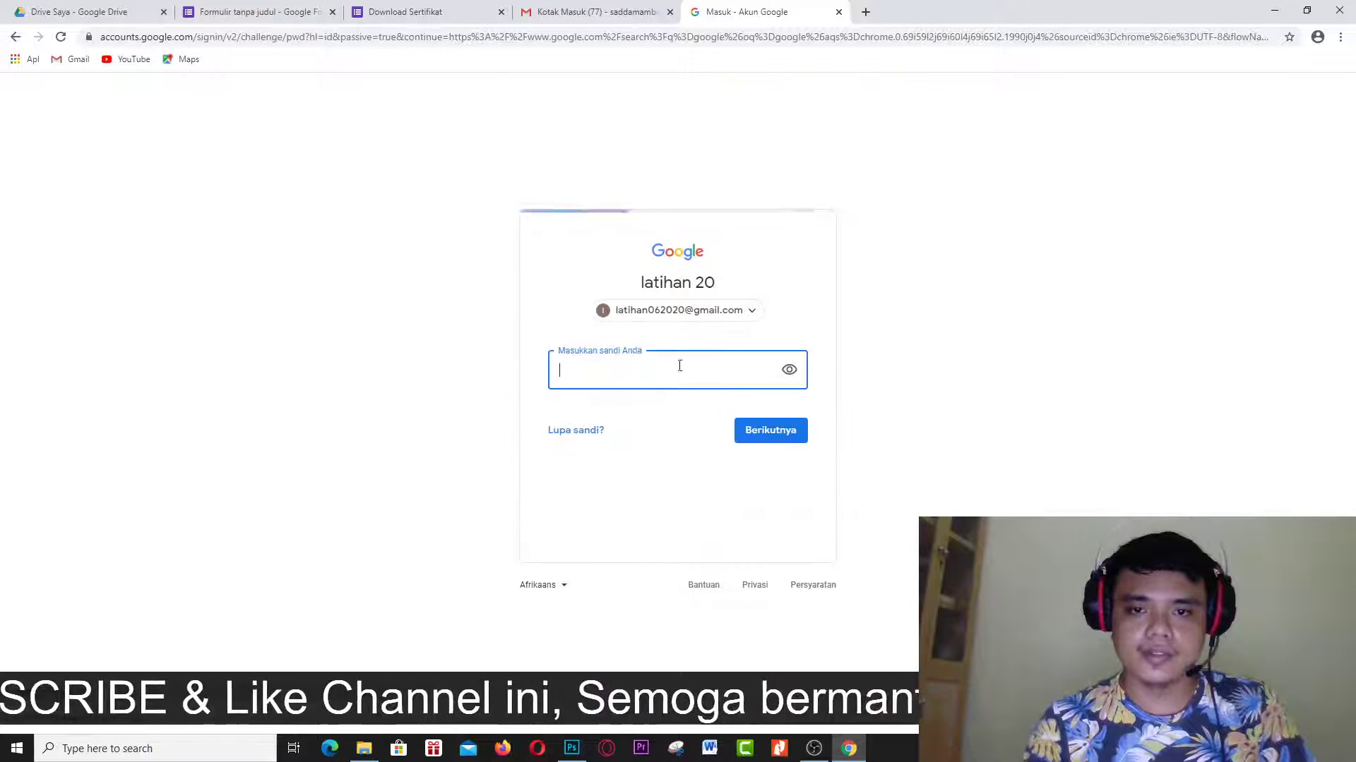
text(••)
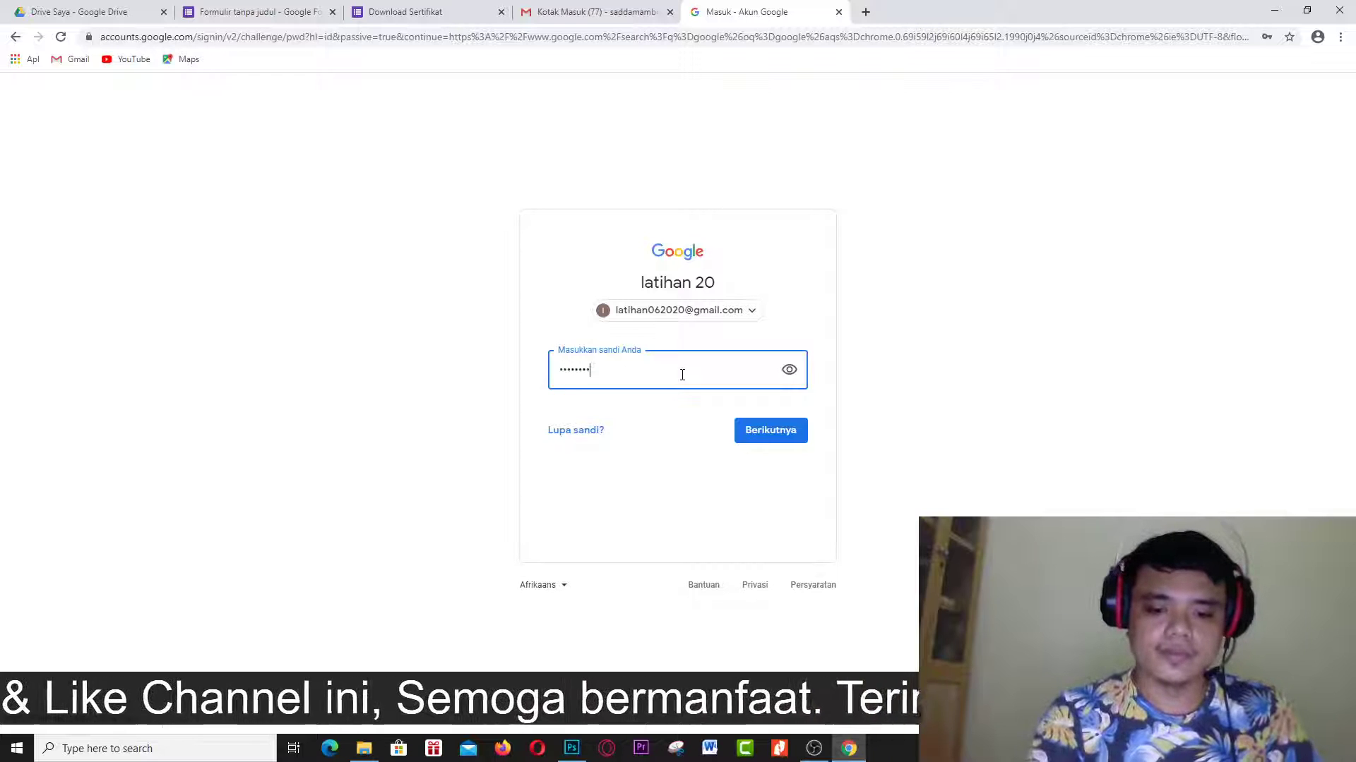
key(Return)
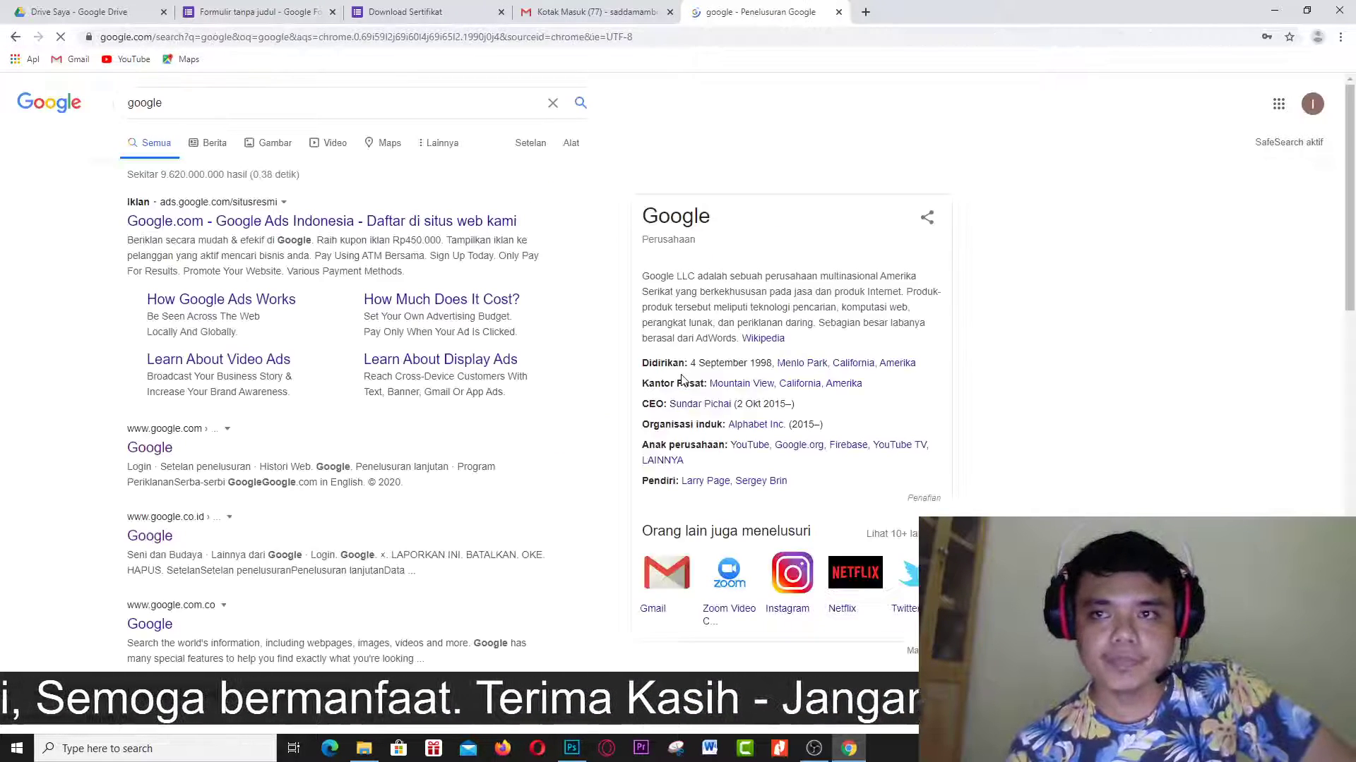
Open the respondent's Gmail, open the 'Form Publisher - sertifikat online 2' email, and download sertifikat online 2.pdf.
click(1281, 104)
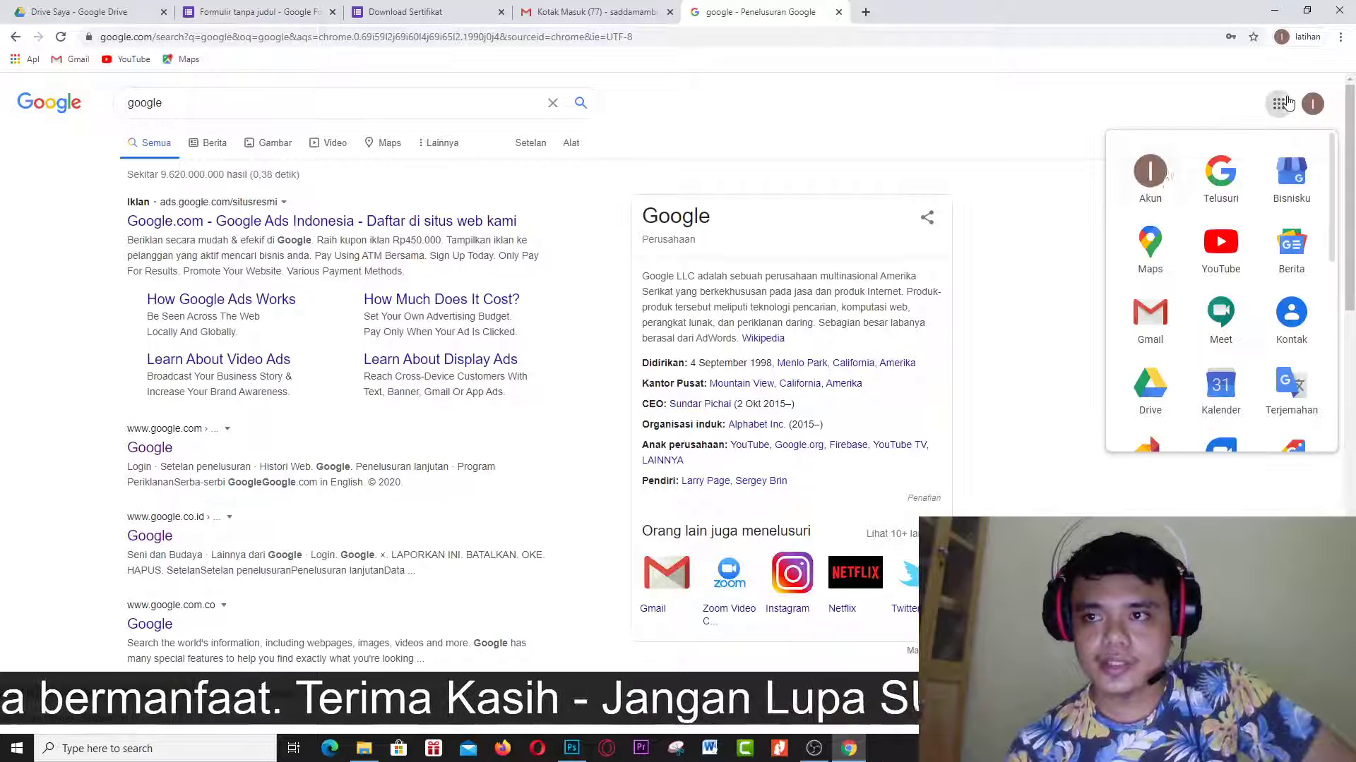
click(1161, 339)
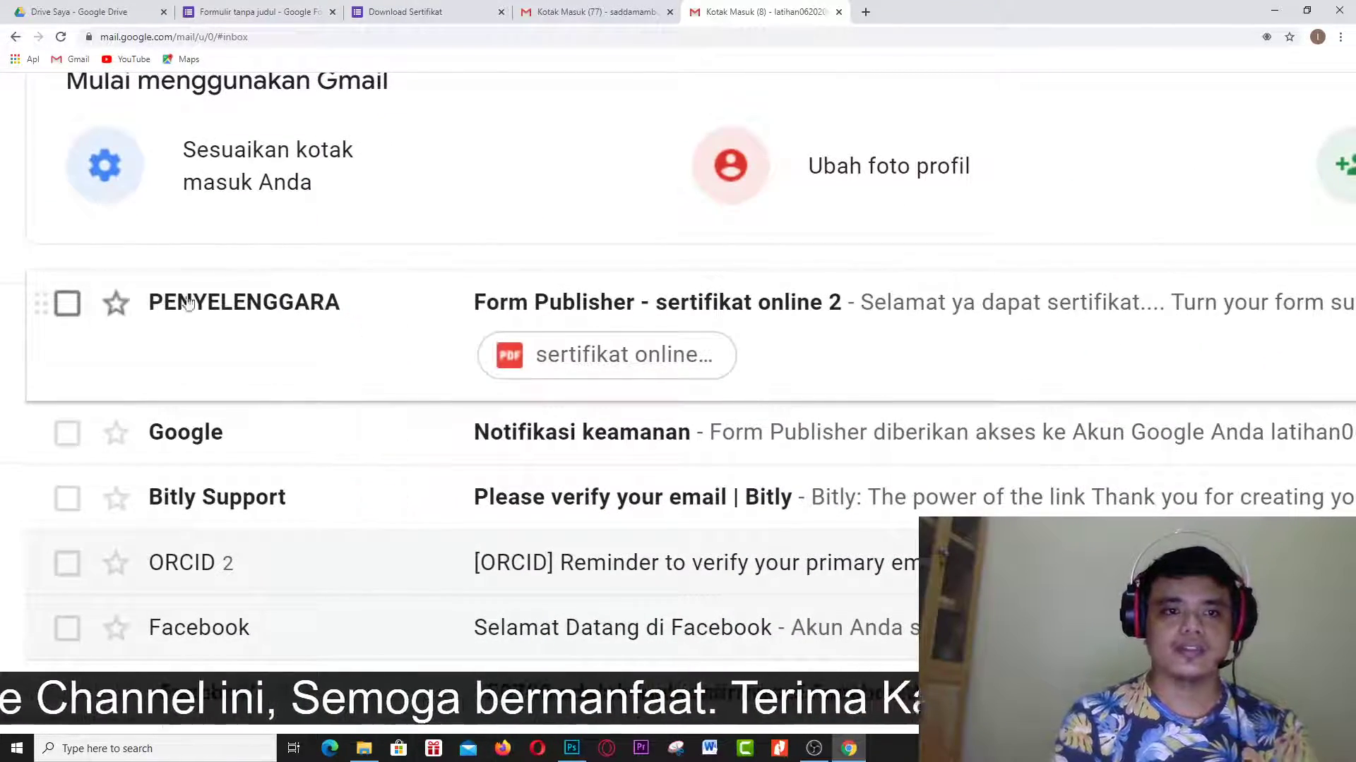
click(668, 314)
key(ctrl+0)
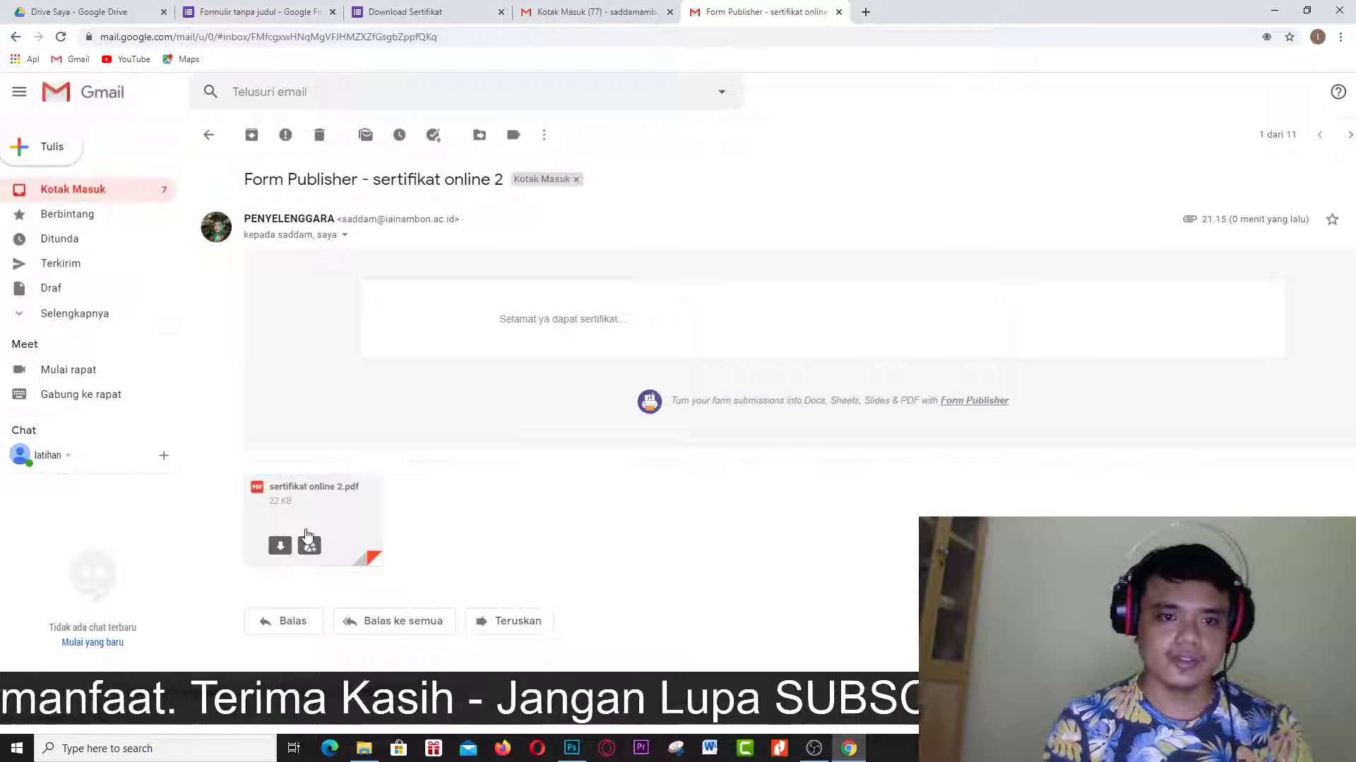
click(279, 553)
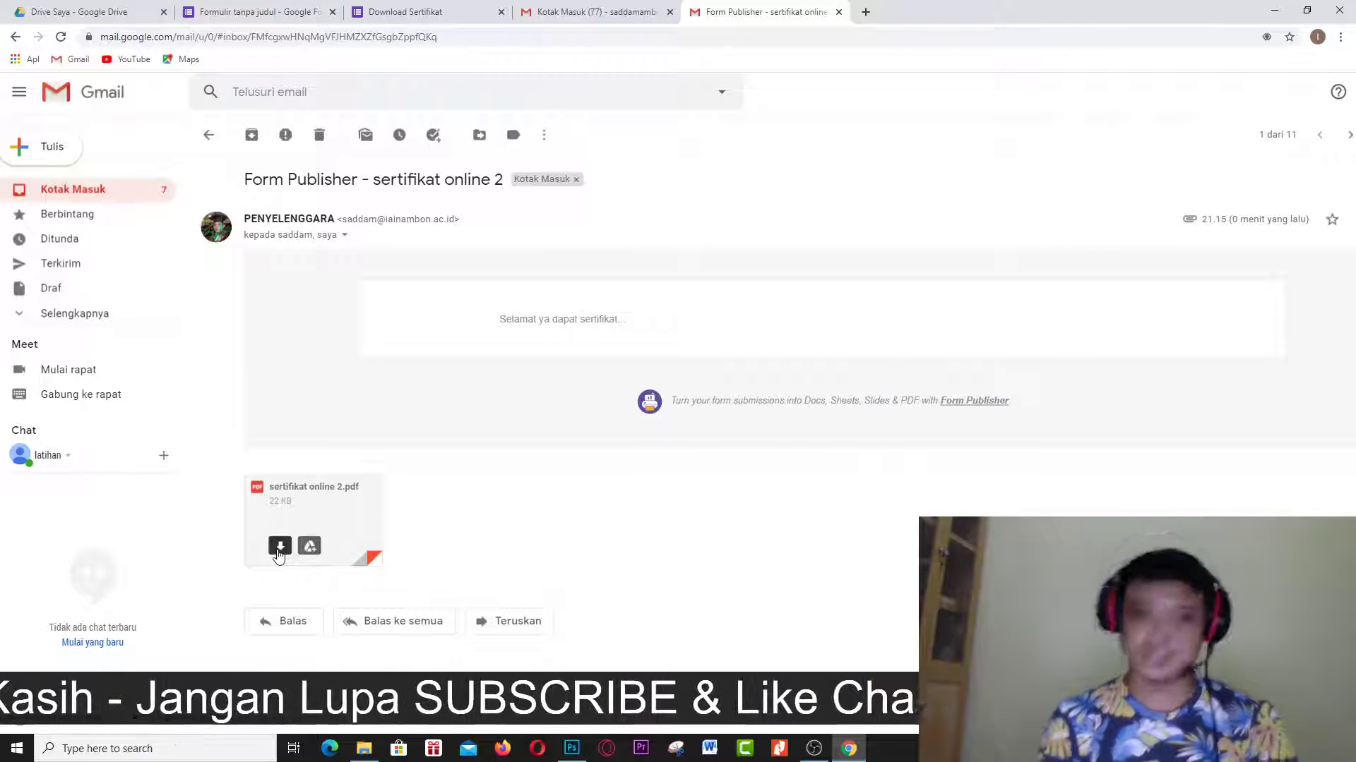
View sertifikat online 2.pdf, highlight the respondent's name, then go back to the Gmail certificate email.
click(107, 728)
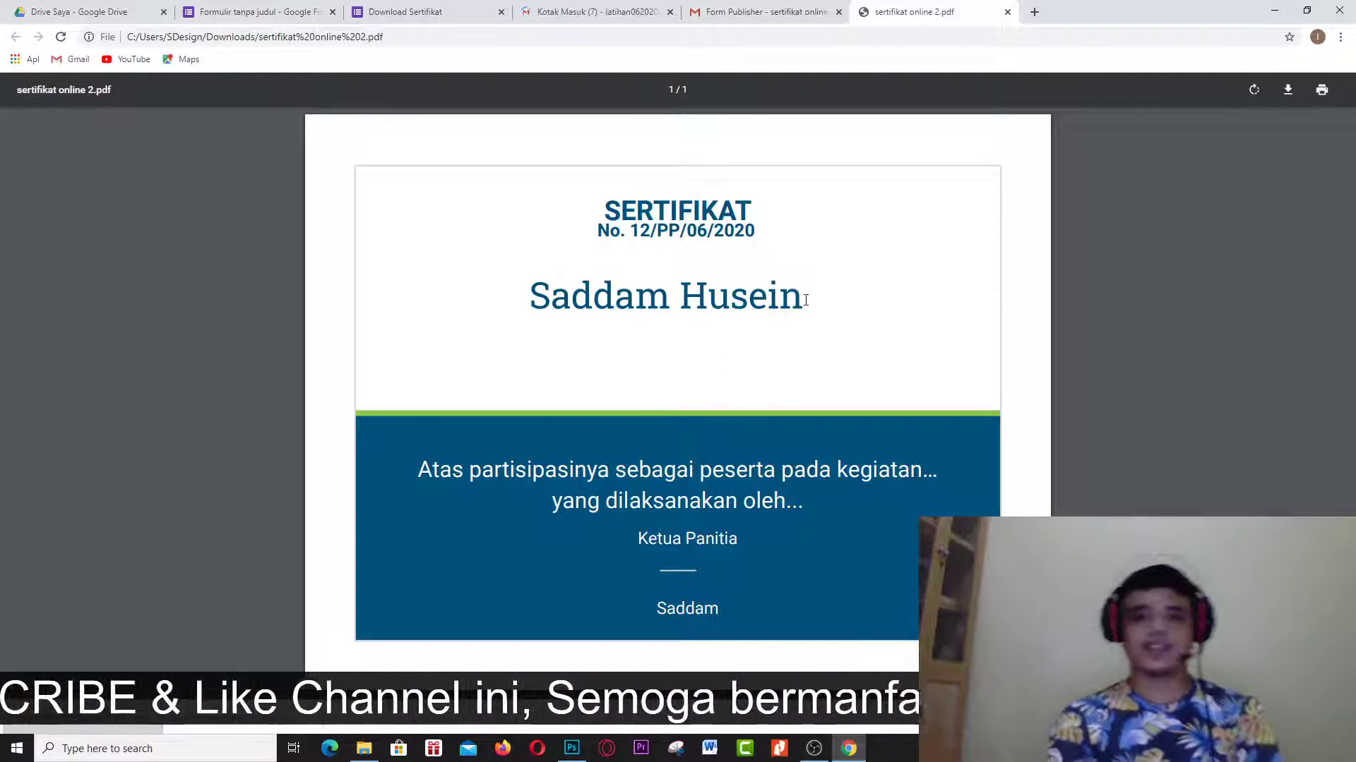
drag(803, 300, 537, 314)
click(462, 10)
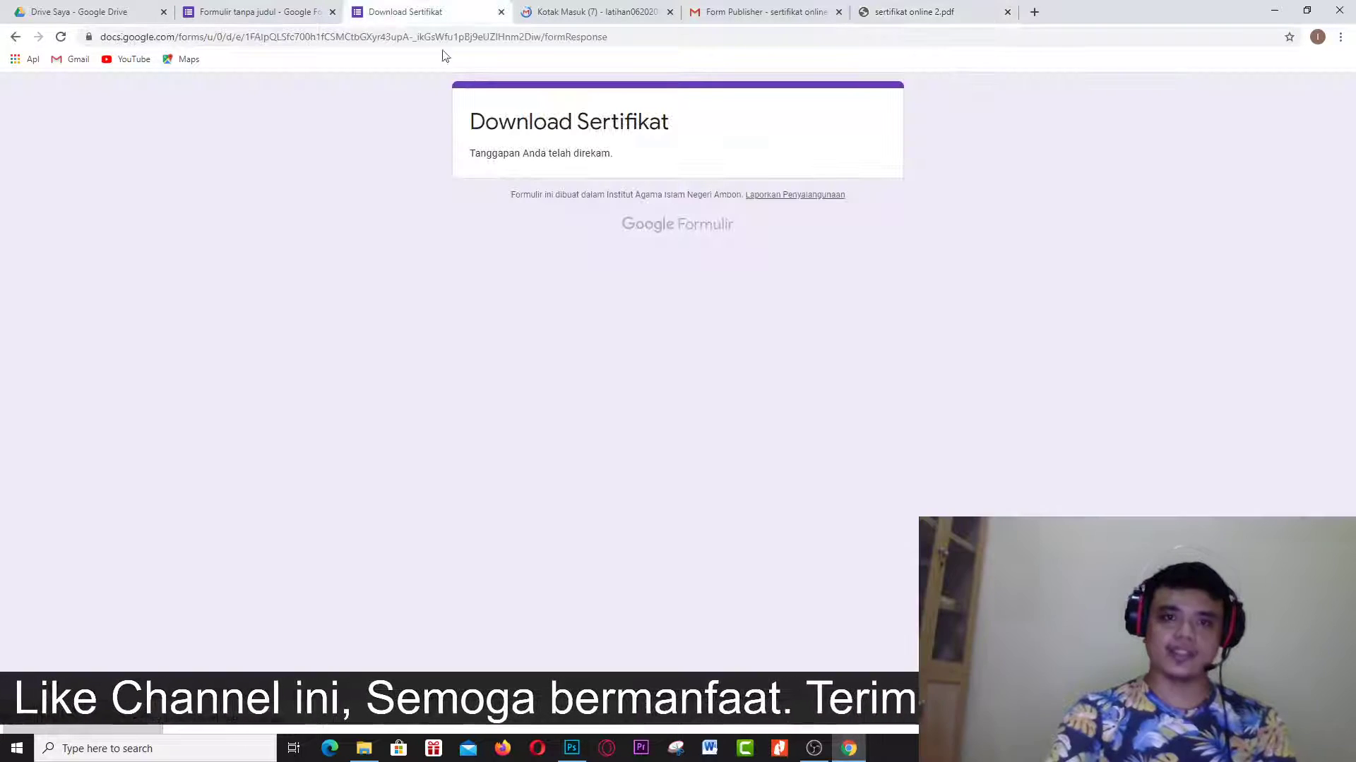
drag(315, 8, 497, 16)
click(745, 11)
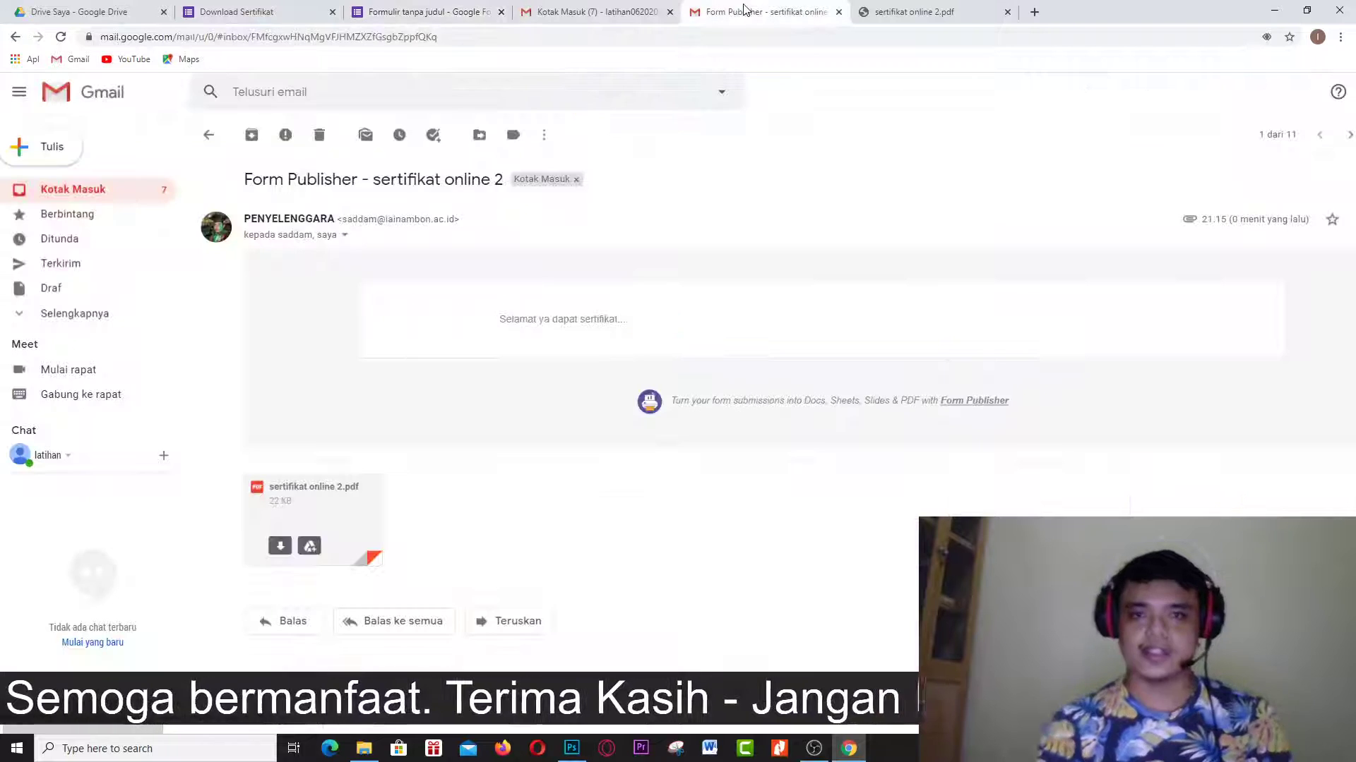